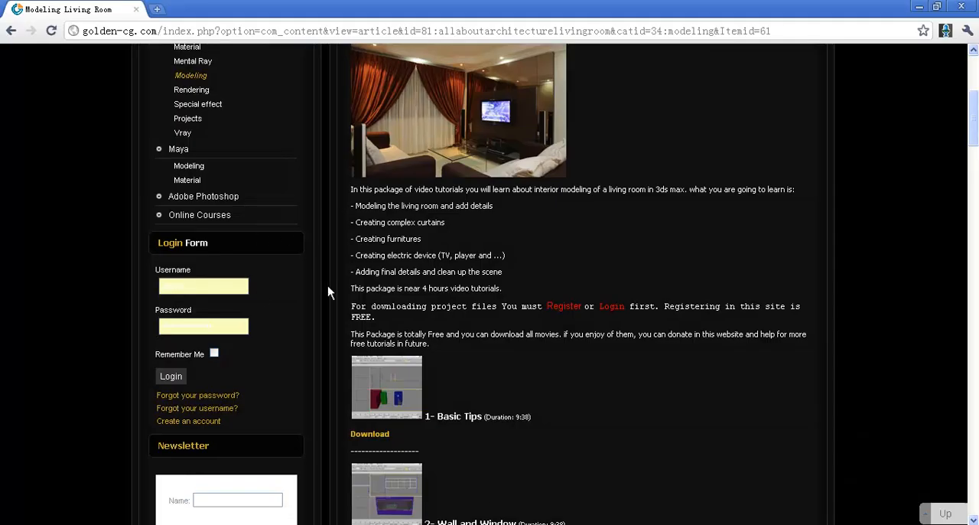
Step: Look through the Modeling Living Room tutorial page in the browser, then switch back to 3ds Max
scroll(329, 311, "up", 2)
scroll(330, 310, "up", 3)
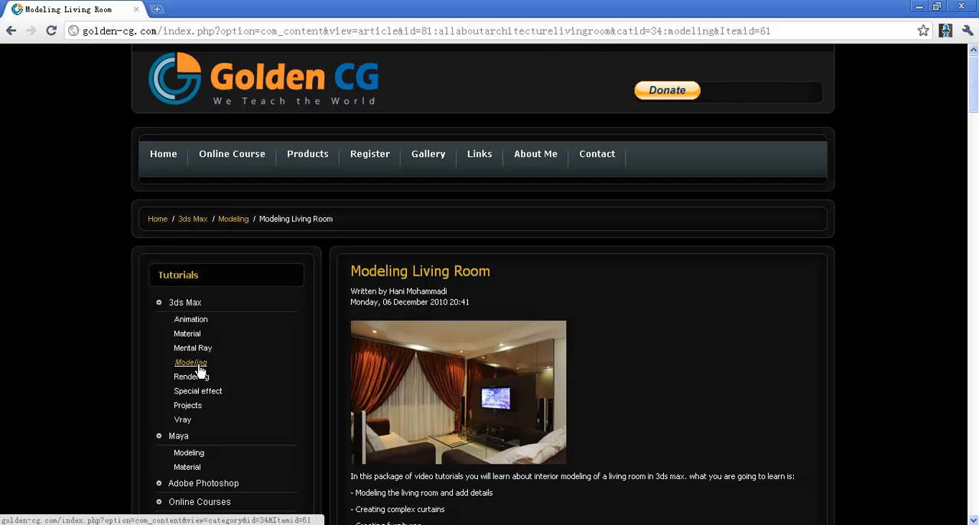
scroll(569, 288, "down", 3)
scroll(569, 288, "down", 1)
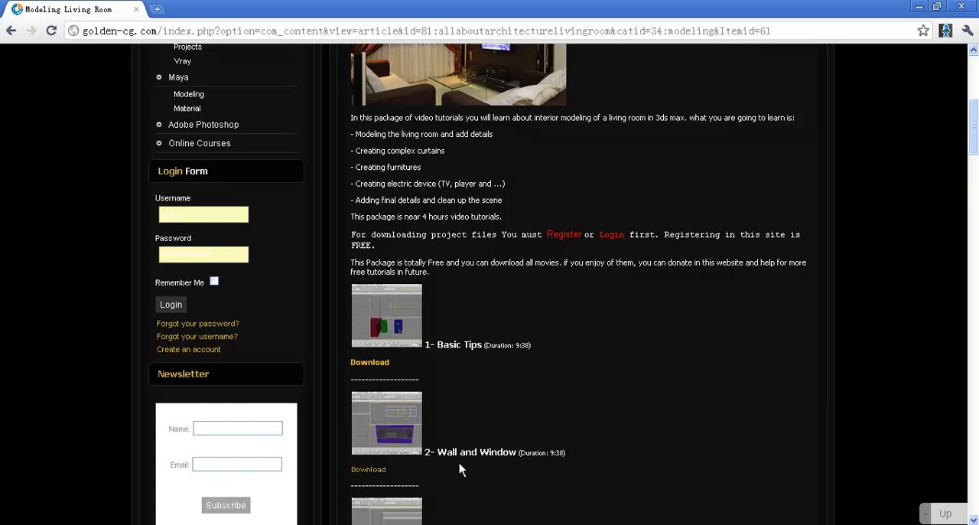
left_click(440, 524)
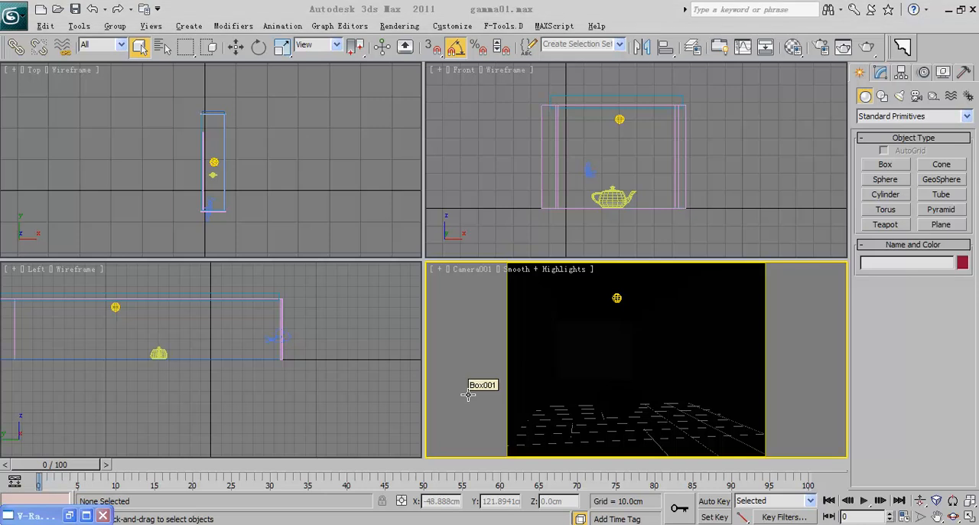
Step: Inspect the photometric light below the ceiling by showing its parameters, and make the Camera001 view active
scroll(237, 176, "up", 3)
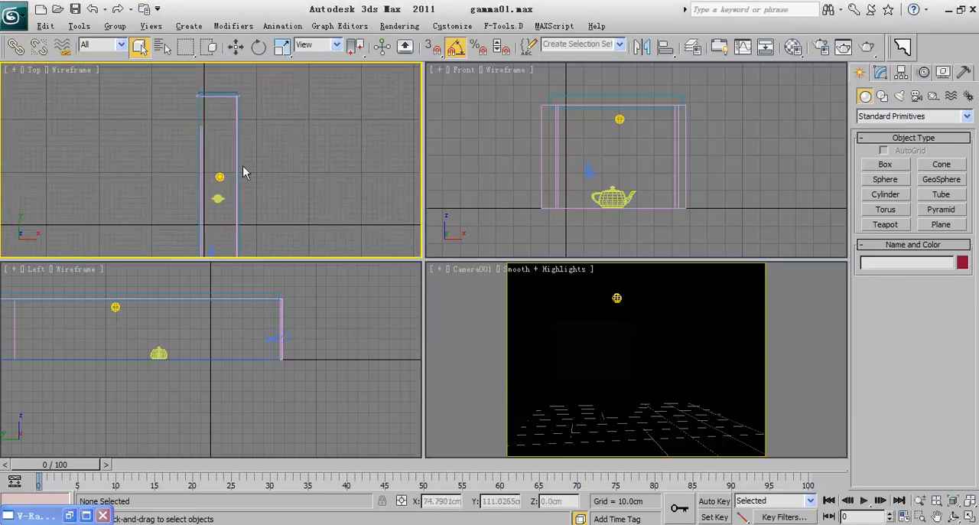
middle_click_drag(189, 199, 190, 199)
scroll(191, 196, "down", 2)
scroll(201, 166, "up", 2)
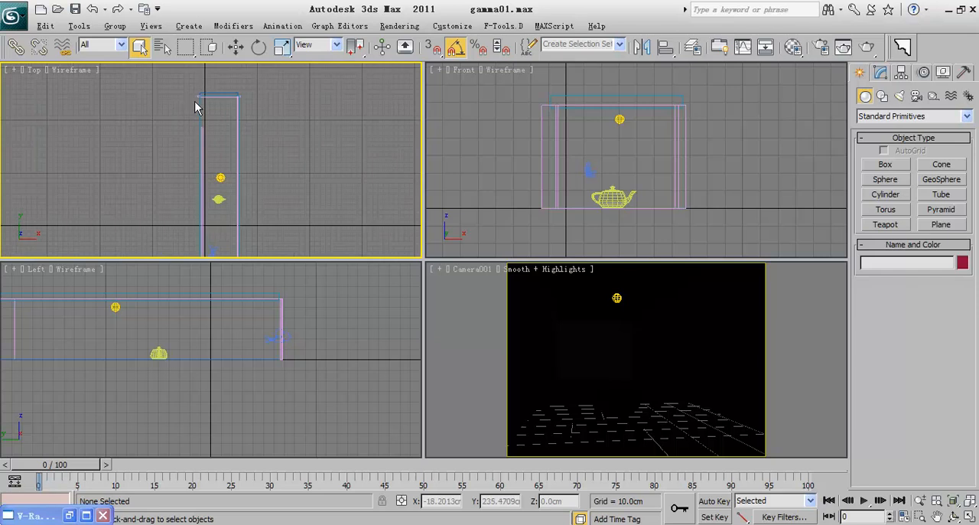
middle_click_drag(224, 162, 212, 143)
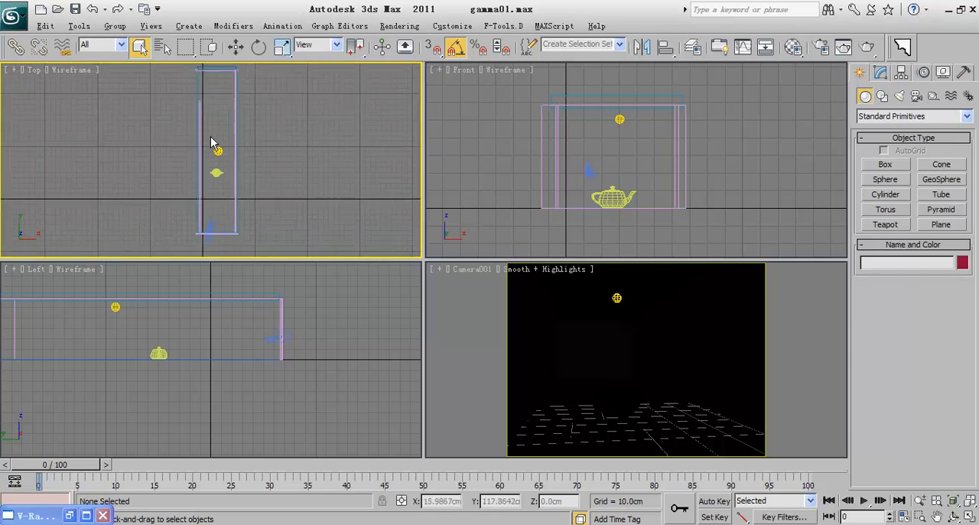
left_click(619, 123)
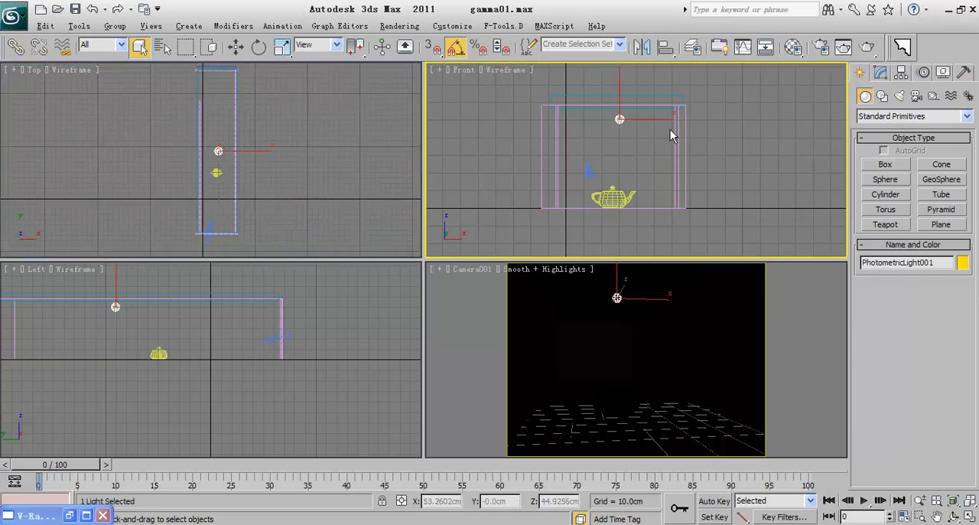
left_click(880, 71)
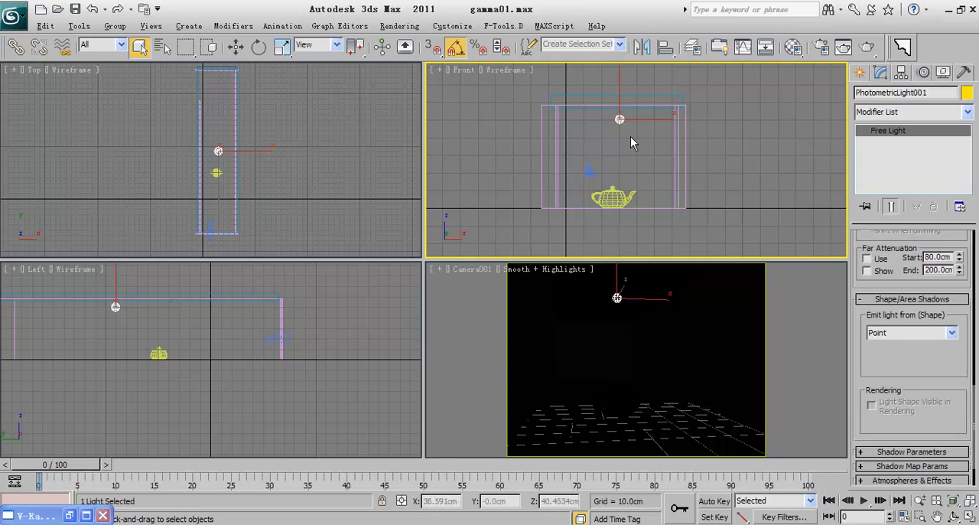
right_click(554, 285)
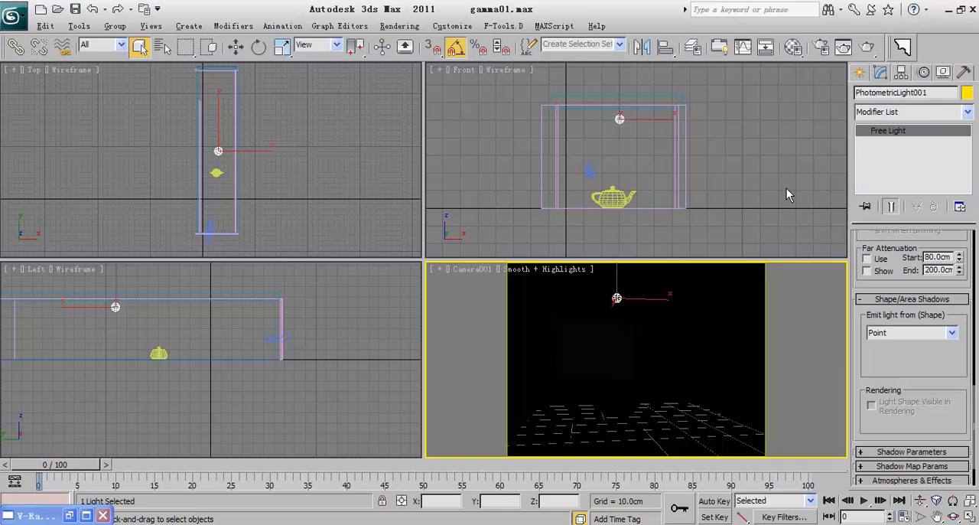
Step: Open the V-Ray render settings and turn on the GI Environment (skylight) override
left_click(821, 48)
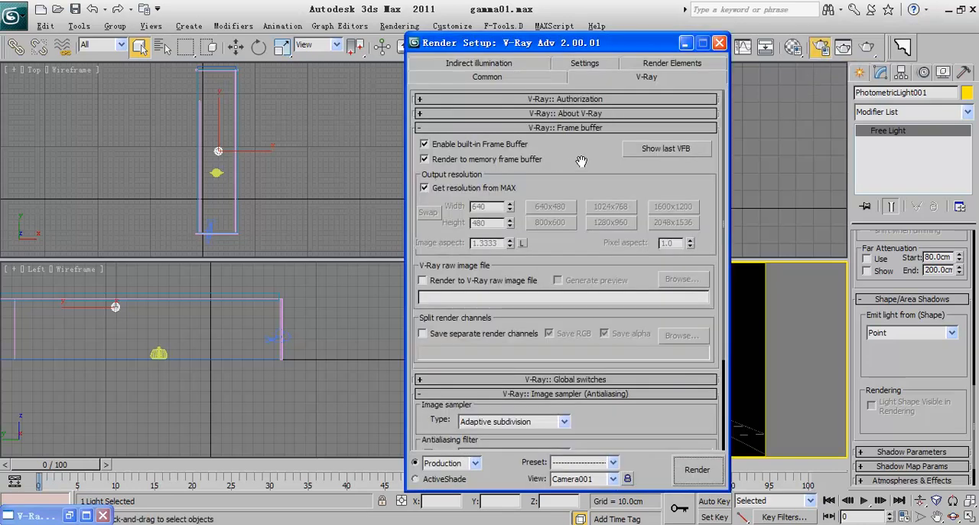
left_click_drag(576, 166, 575, 159)
scroll(575, 160, "down", 5)
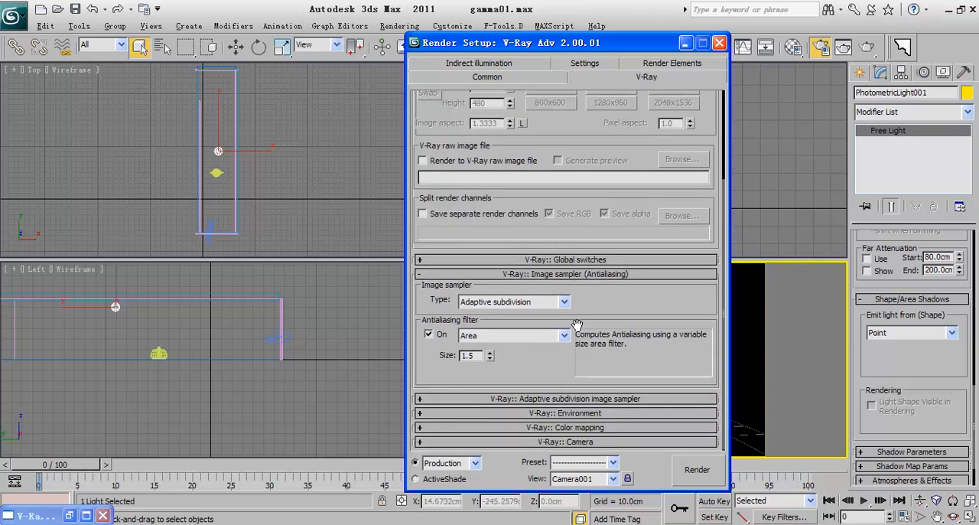
left_click(576, 413)
left_click(427, 361)
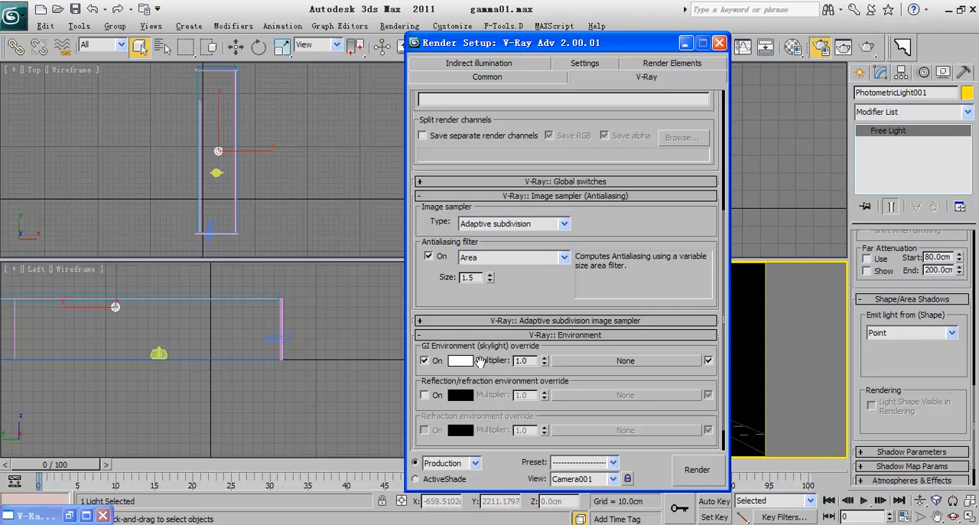
Step: Examine the V-Ray Adaptive subdivision image sampler and Color mapping settings, including the gamma value
left_click(511, 321)
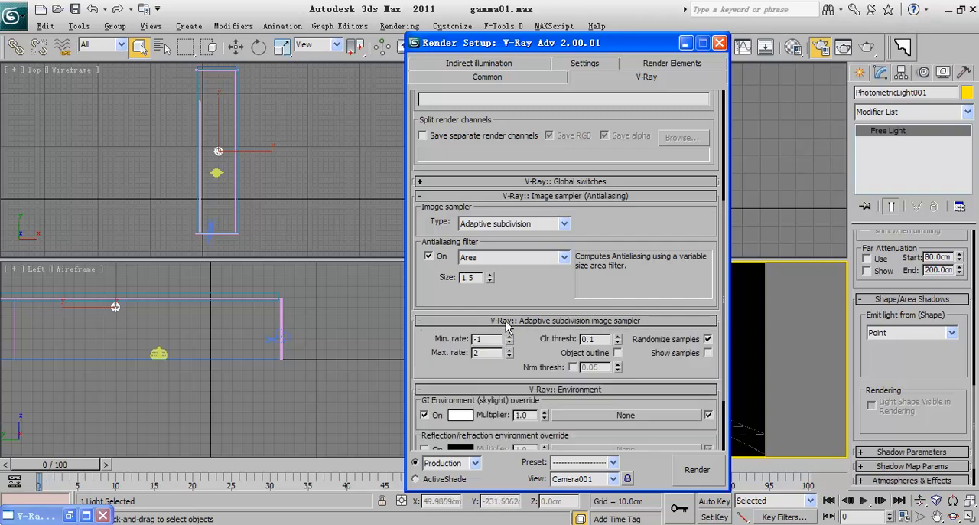
left_click(515, 322)
left_click(514, 335)
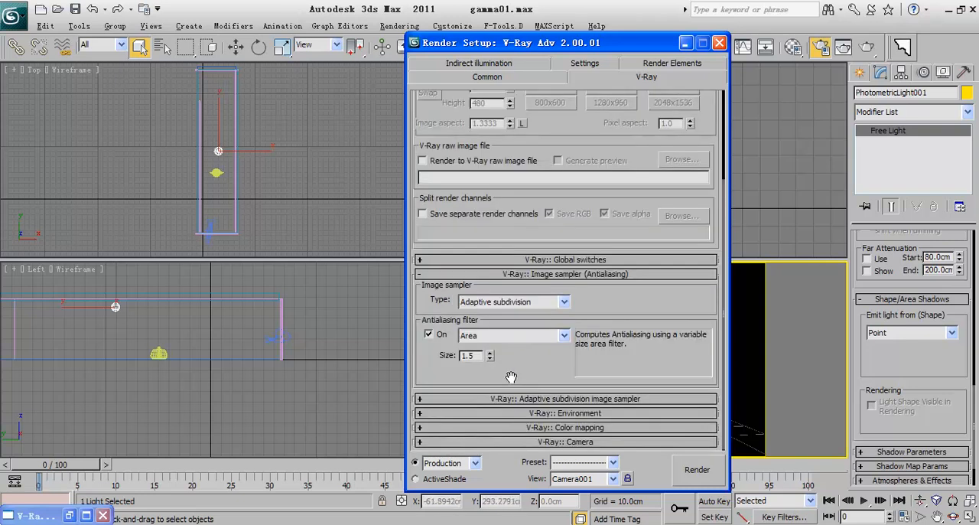
left_click(533, 427)
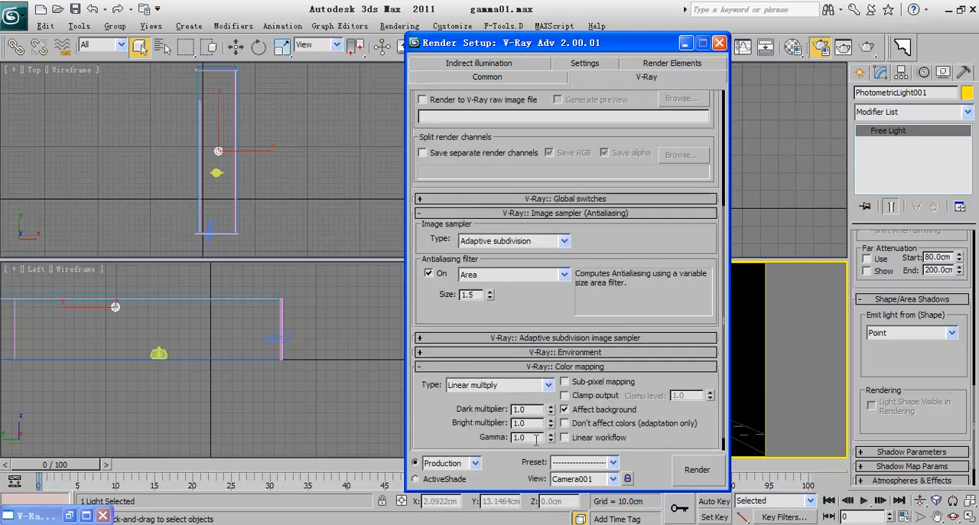
left_click_drag(552, 306, 553, 425)
left_click_drag(557, 149, 561, 211)
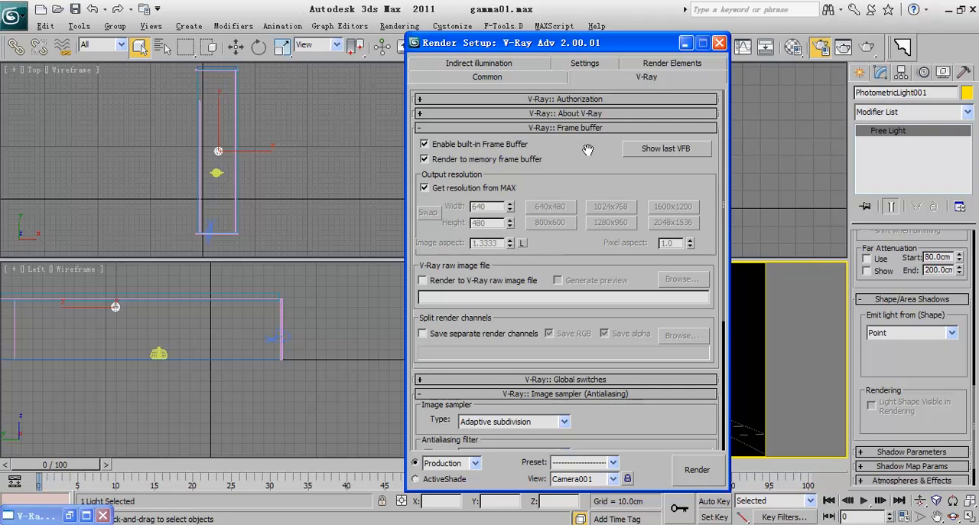
Step: Check the Indirect illumination settings for the irradiance map and light cache, and render the Camera001 view
left_click(511, 66)
scroll(531, 166, "down", 3)
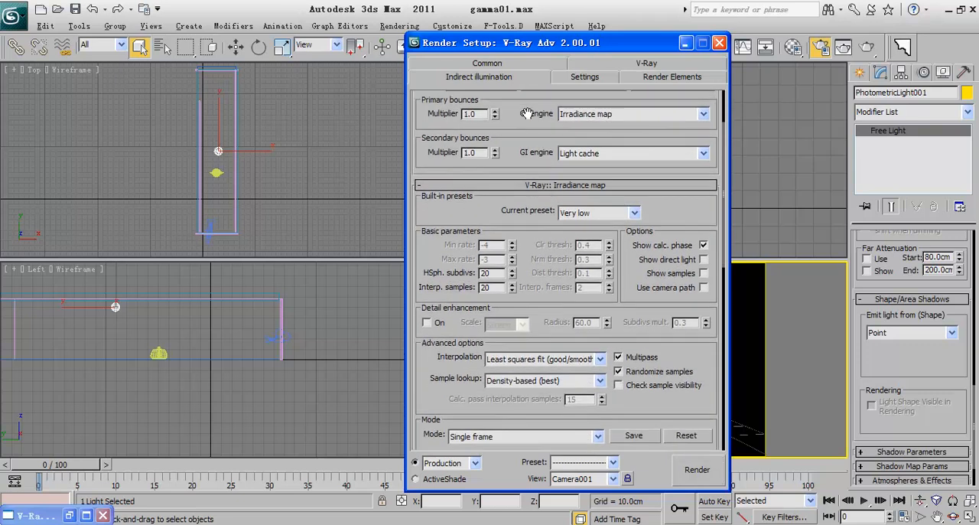
scroll(532, 227, "down", 4)
scroll(535, 118, "down", 2)
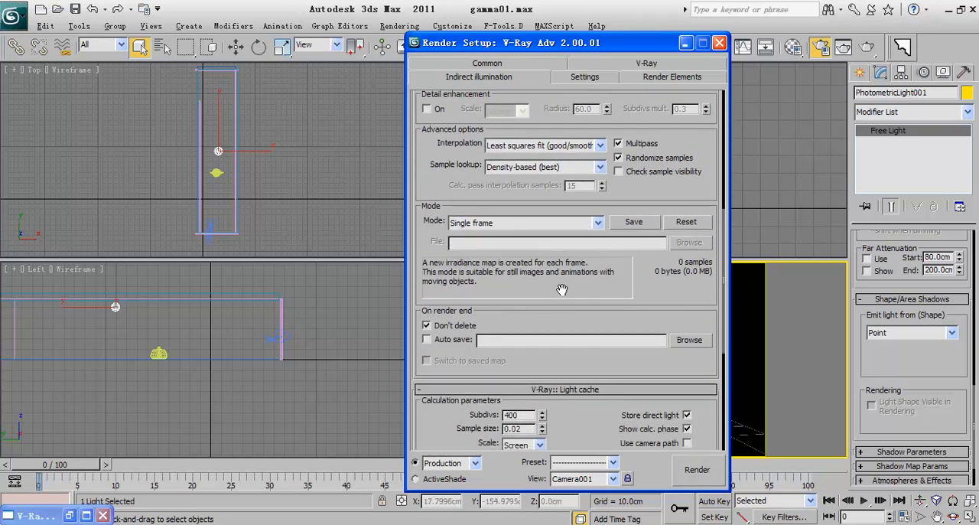
scroll(559, 286, "down", 2)
left_click(696, 469)
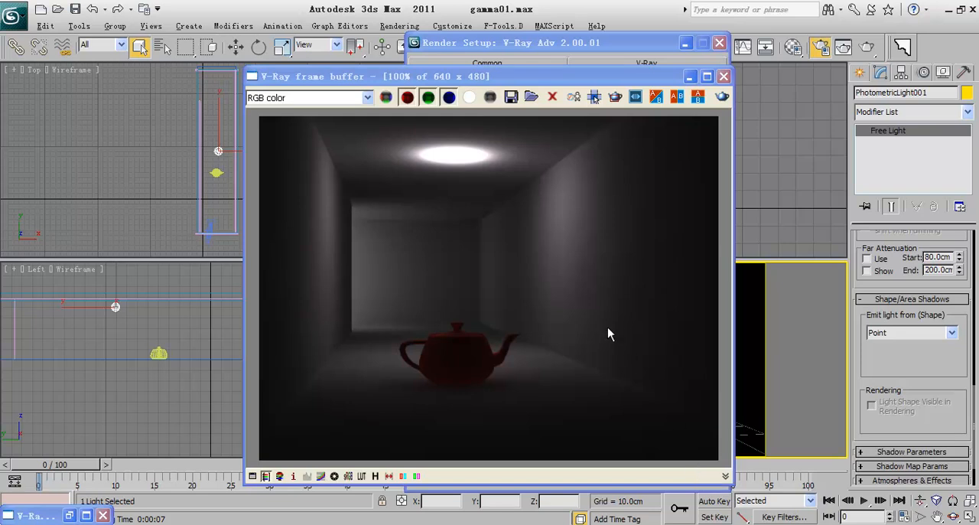
Step: Switch the sRGB display of the rendered teapot image on and off repeatedly to compare its brightness
left_click_drag(503, 78, 418, 49)
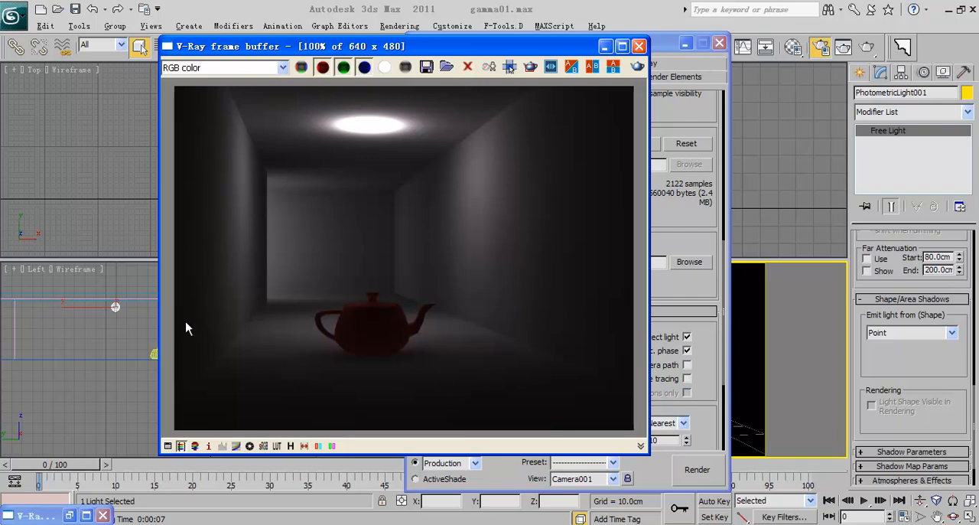
left_click_drag(498, 49, 449, 43)
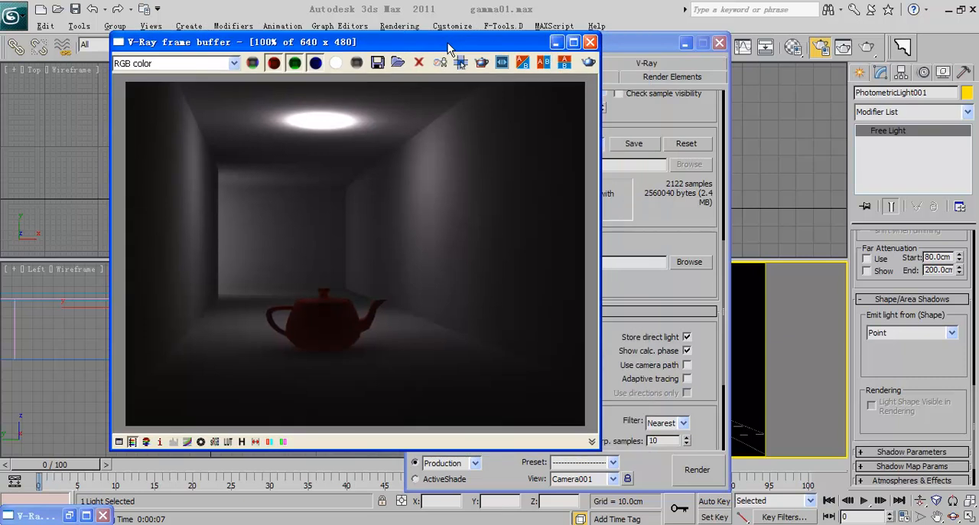
left_click(214, 442)
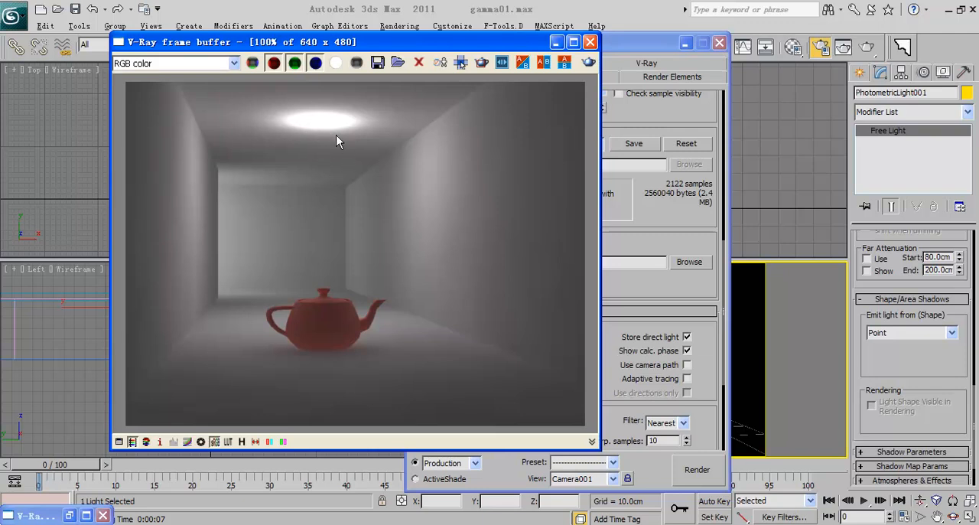
left_click(215, 441)
left_click(215, 441)
left_click(215, 446)
left_click(215, 447)
left_click(215, 446)
left_click(215, 447)
left_click(215, 442)
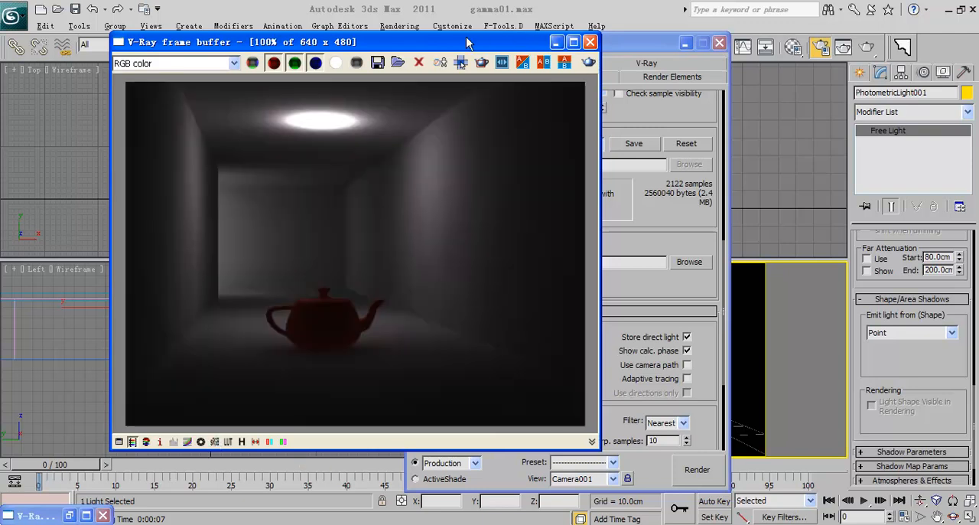
Step: Close the V-Ray frame buffer and the render settings, and start a new empty scene without saving the changes
left_click_drag(579, 45, 580, 46)
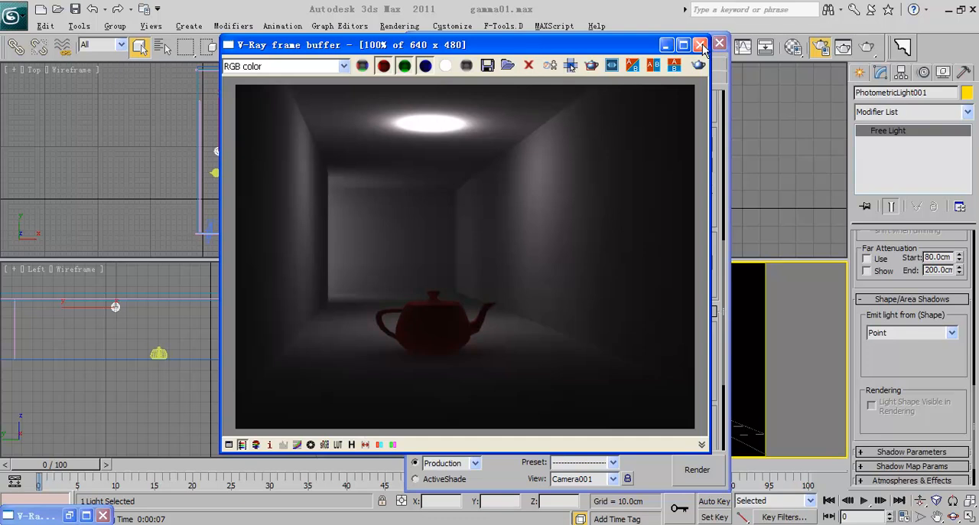
left_click(702, 46)
left_click(719, 43)
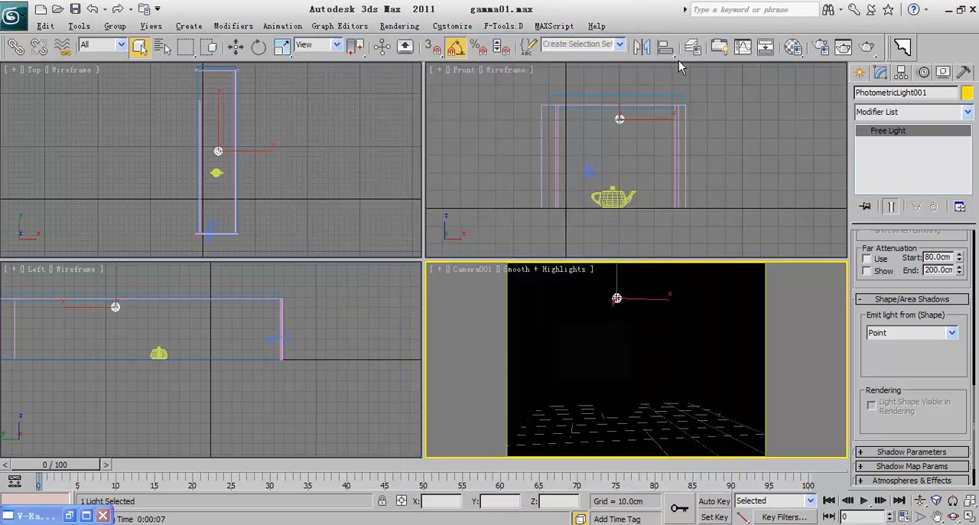
left_click(15, 17)
left_click(45, 77)
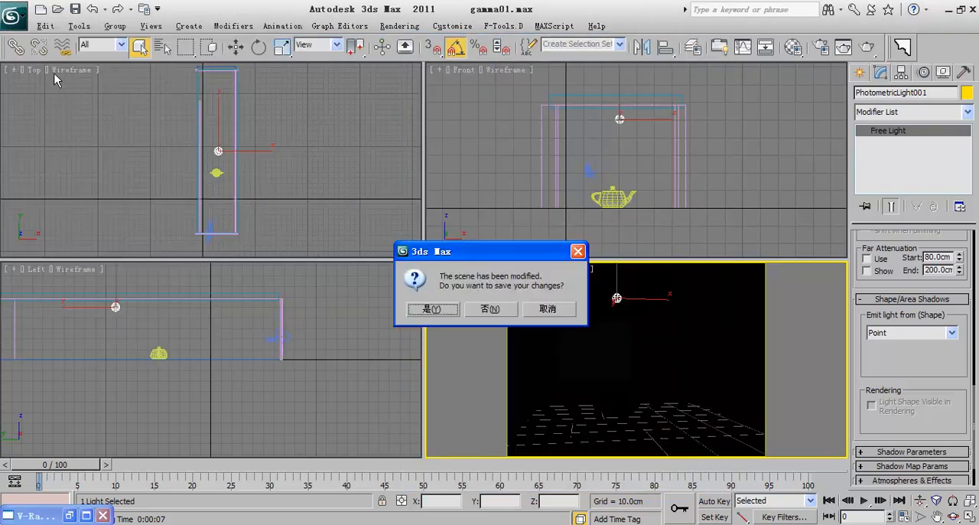
left_click(494, 310)
left_click(449, 295)
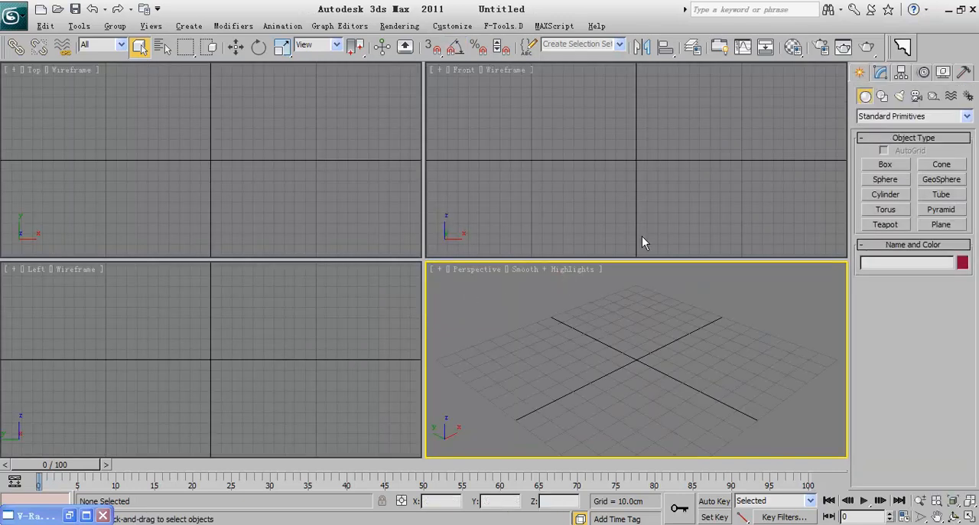
Step: Draw a plane about 287 cm wide and 56 cm long in the Front view and open the Material Editor
left_click(941, 224)
left_click_drag(481, 107, 783, 165)
left_click(793, 46)
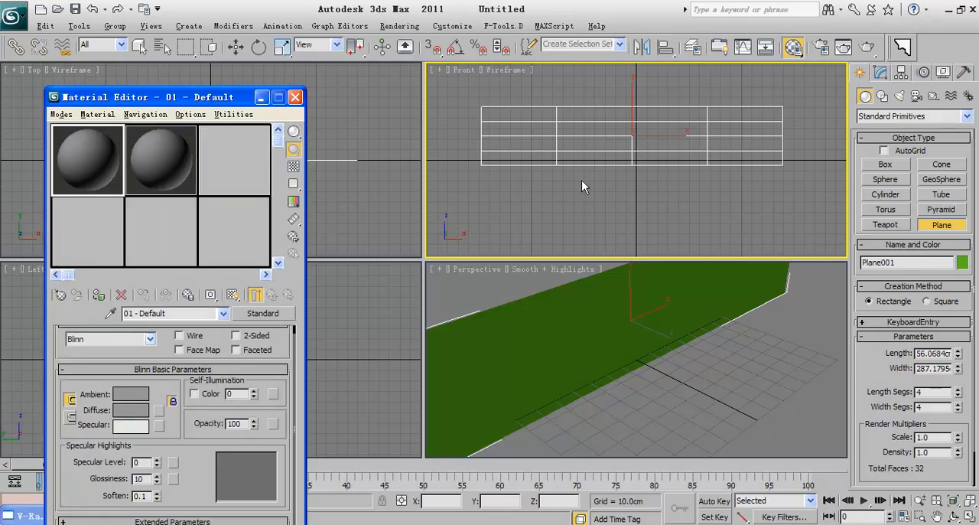
left_click_drag(198, 101, 194, 24)
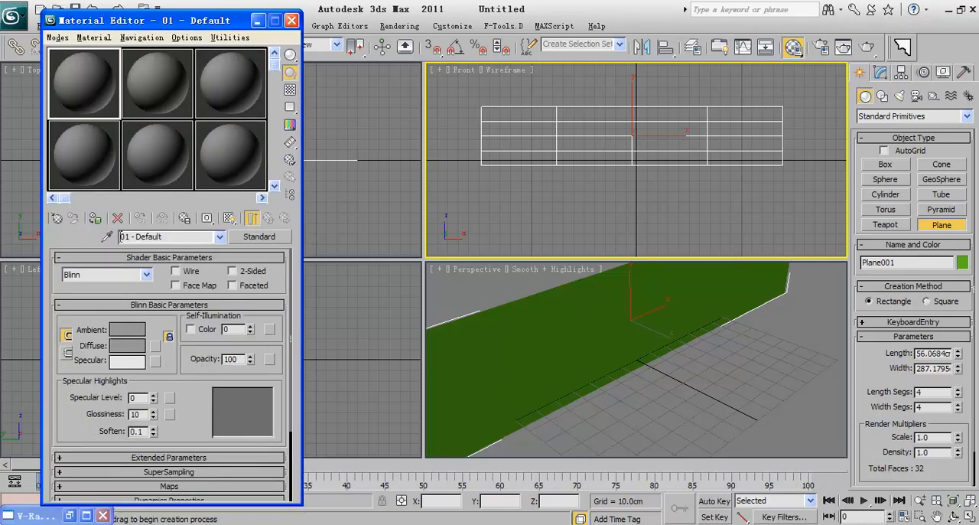
Step: Apply a Gradient Ramp map to the first material's diffuse colour and delete the ramp's middle flag
left_click(155, 345)
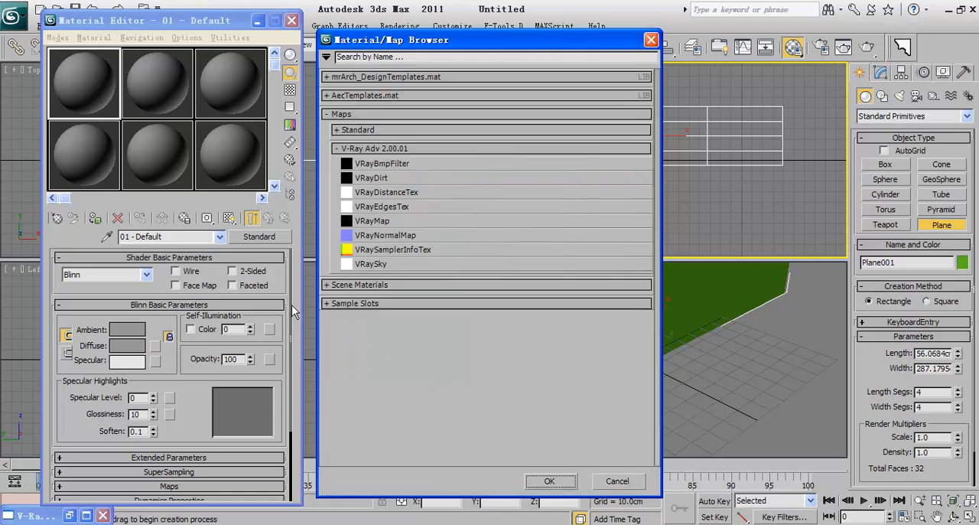
left_click(374, 129)
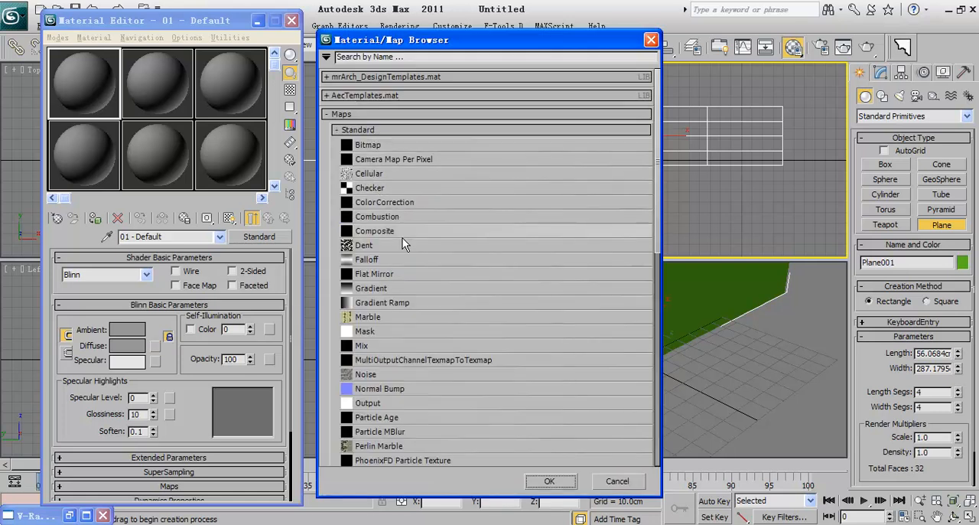
double_click(398, 302)
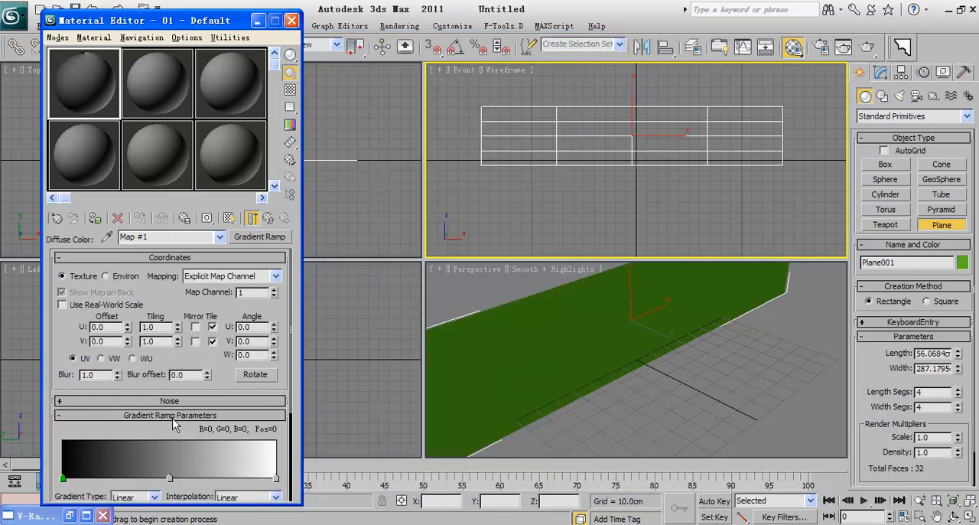
left_click(169, 477)
right_click(169, 481)
left_click(192, 521)
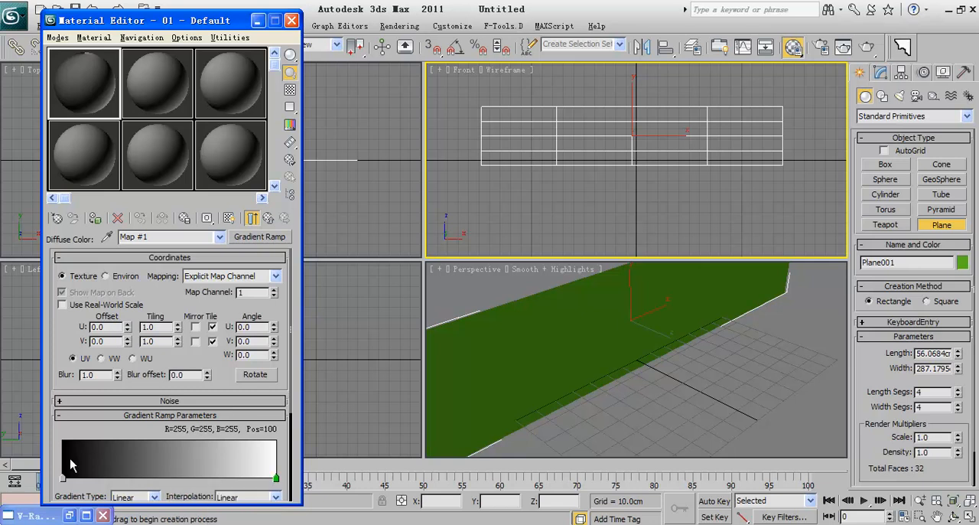
Step: Assign the gradient material to the plane and display its map in the viewport
left_click(96, 221)
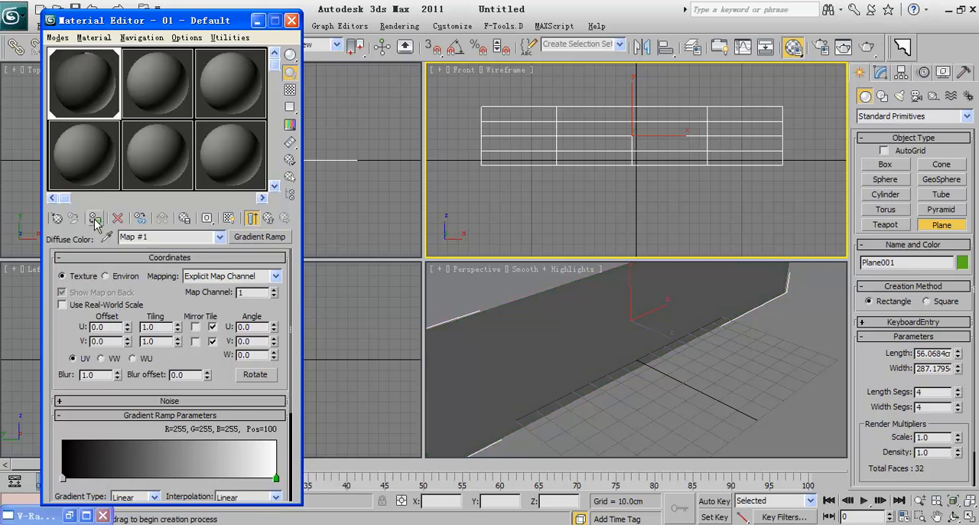
left_click(229, 218)
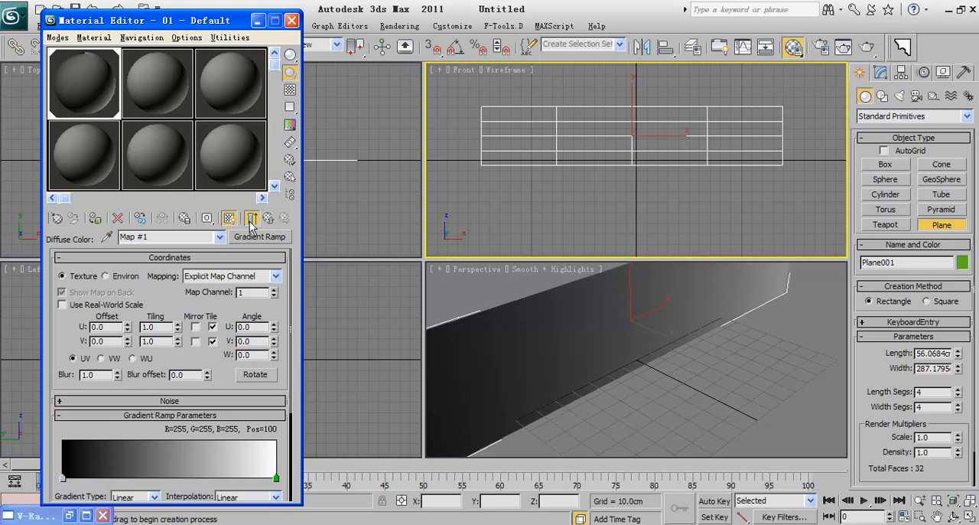
Step: Enable V-Ray's built-in frame buffer in the render settings
left_click(250, 219)
middle_click_drag(611, 182, 616, 202)
scroll(611, 205, "up", 1)
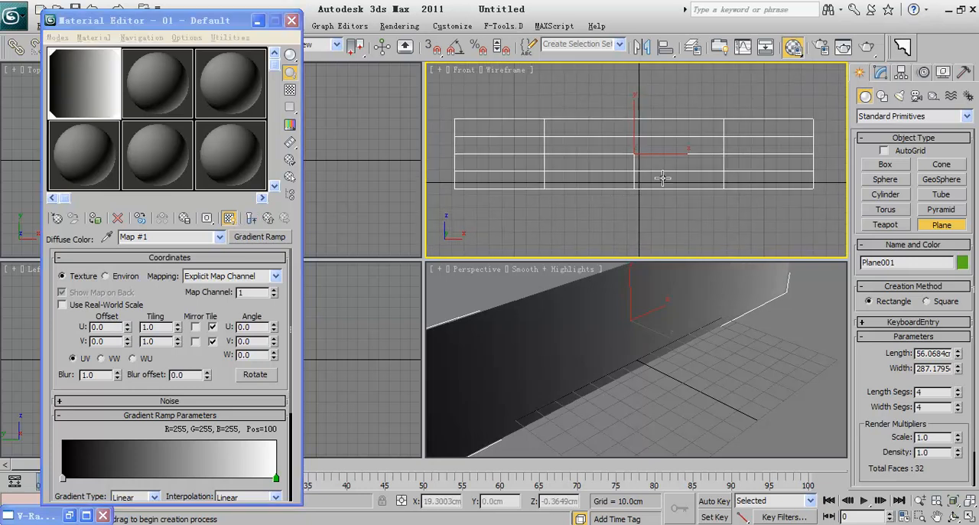
left_click(821, 54)
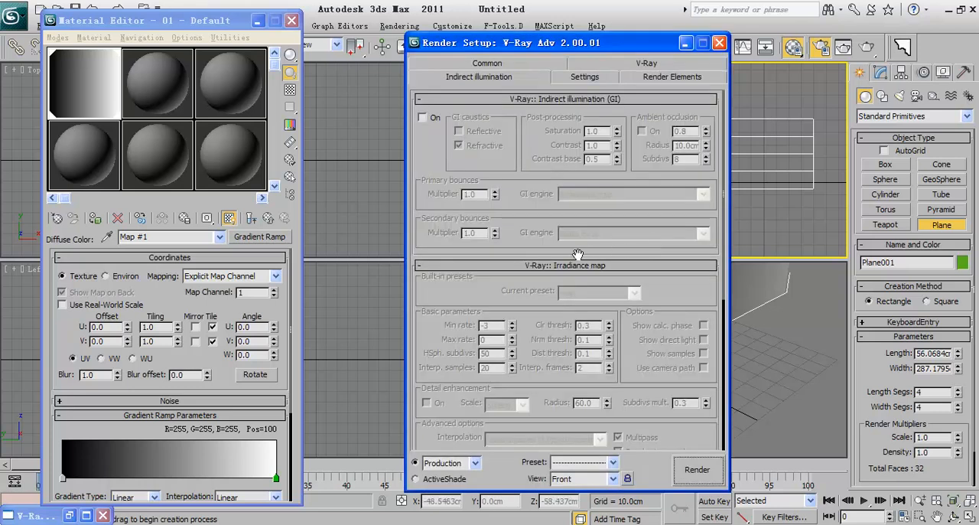
left_click(529, 99)
left_click(529, 113)
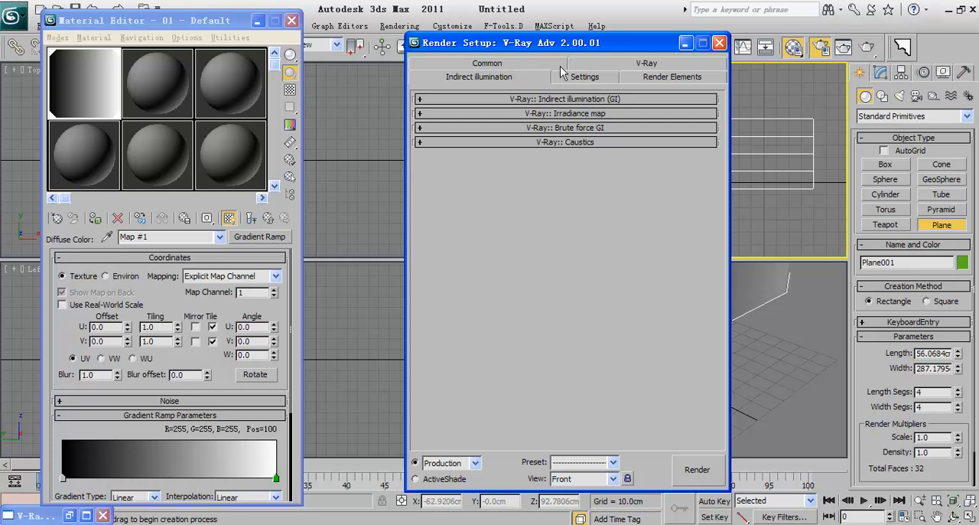
left_click(657, 68)
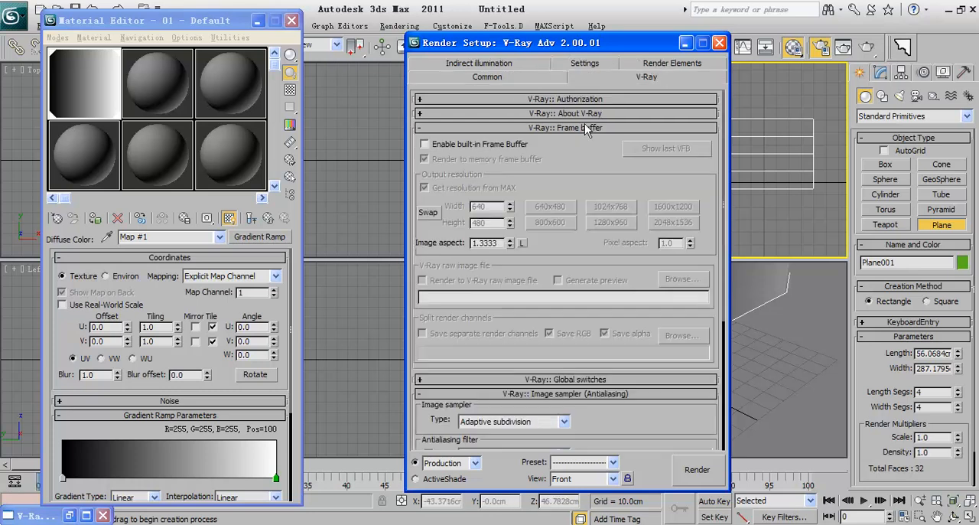
left_click(540, 144)
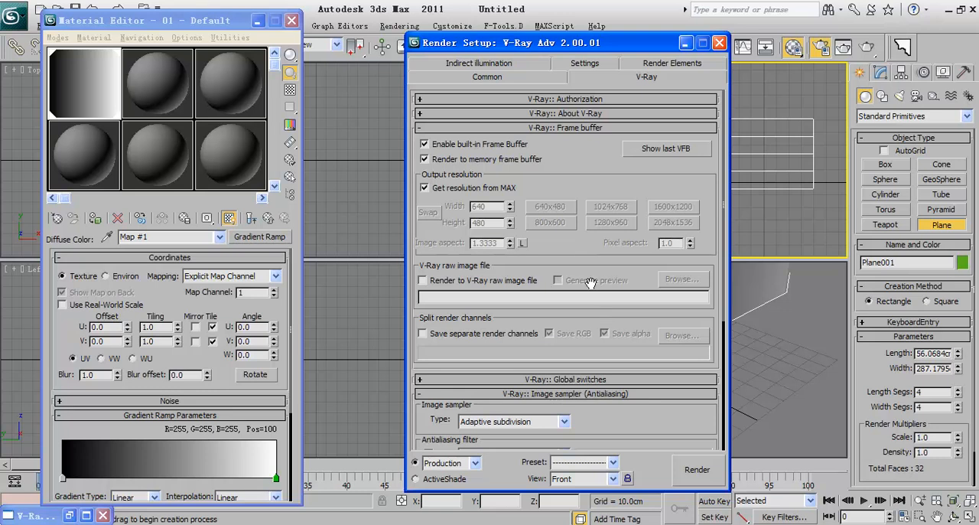
Step: Render the Front view and compare the black-to-white gradient with sRGB display on and off
left_click(696, 470)
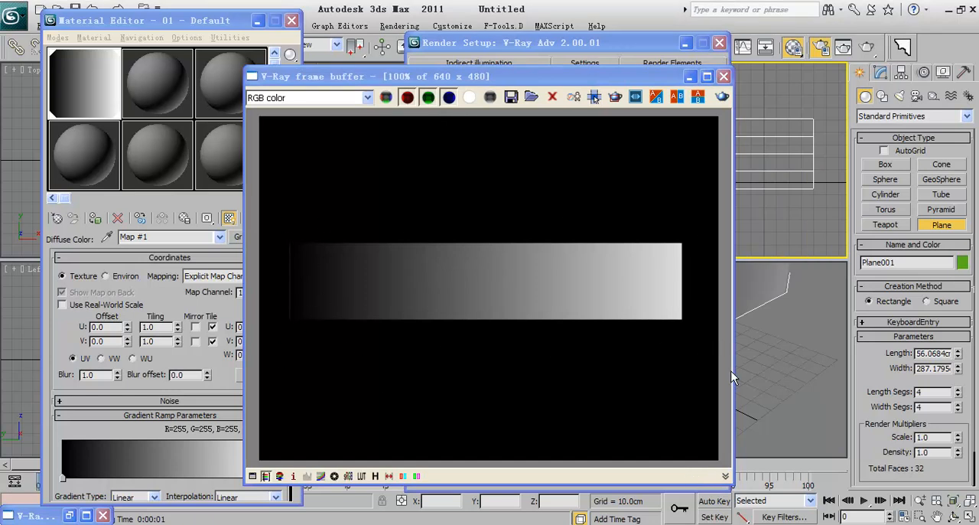
left_click(348, 478)
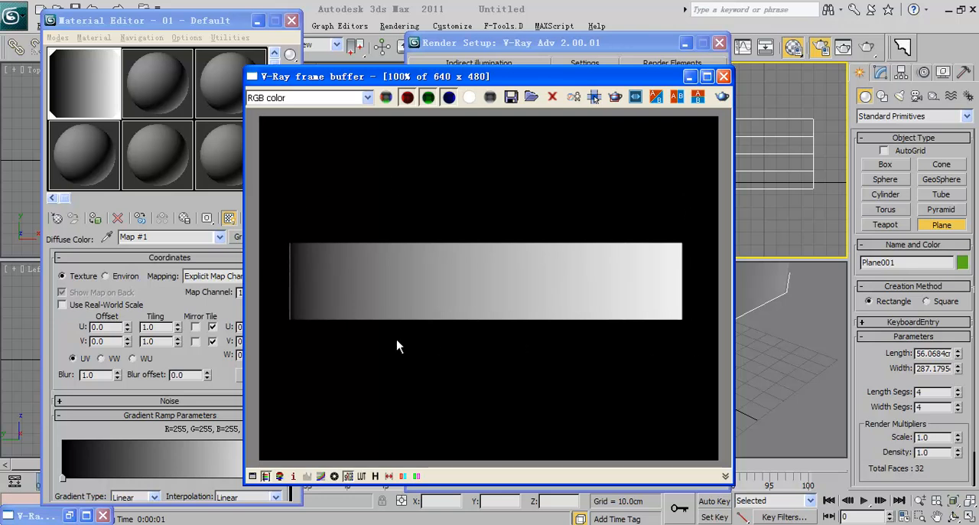
left_click(348, 476)
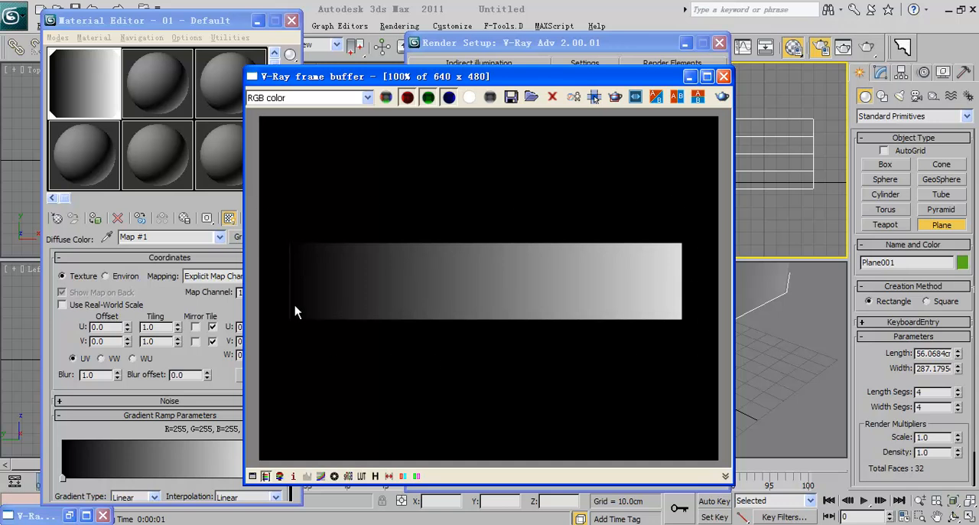
Step: Recolour the Gradient Ramp's start flag to red (255, 0, 0) and its end flag to green (42, 255, 0)
left_click_drag(231, 305, 230, 263)
double_click(63, 436)
left_click_drag(334, 158, 287, 92)
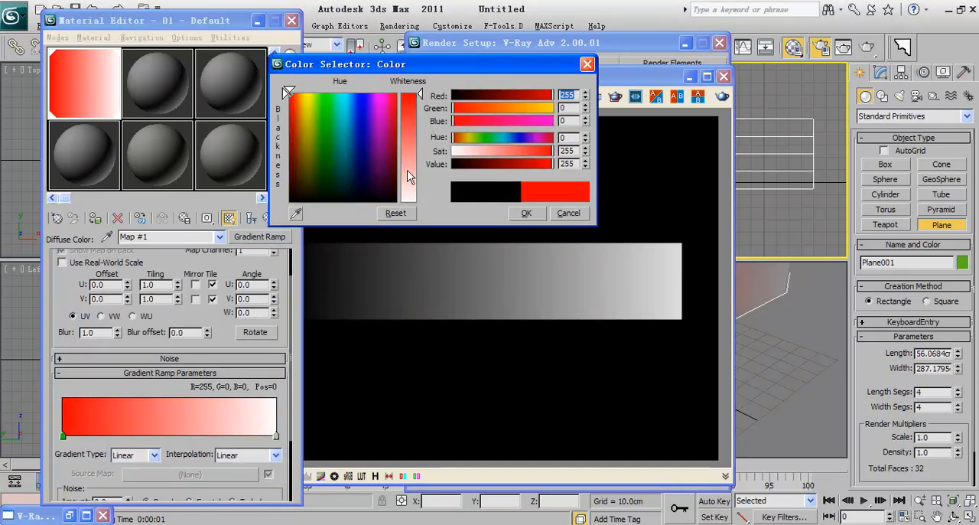
left_click(525, 212)
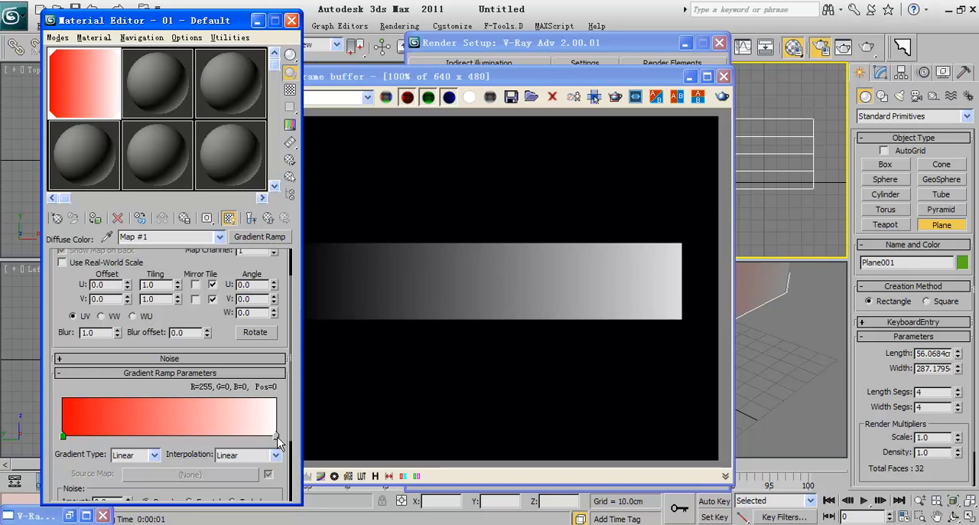
double_click(276, 435)
left_click_drag(306, 142, 322, 93)
left_click_drag(414, 127, 414, 92)
left_click(524, 214)
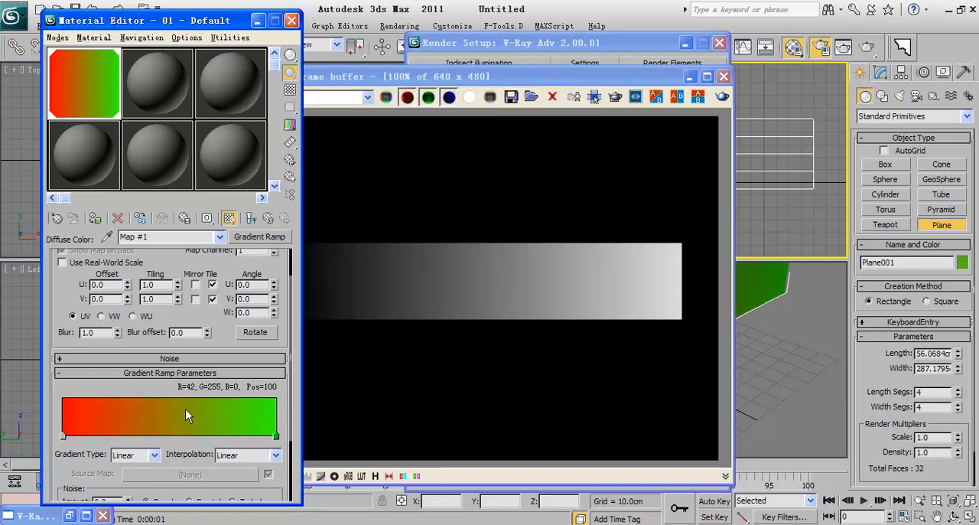
Step: Render the Front view again with the red-to-green gradient and move the frame buffer clear of the Material Editor
left_click(376, 392)
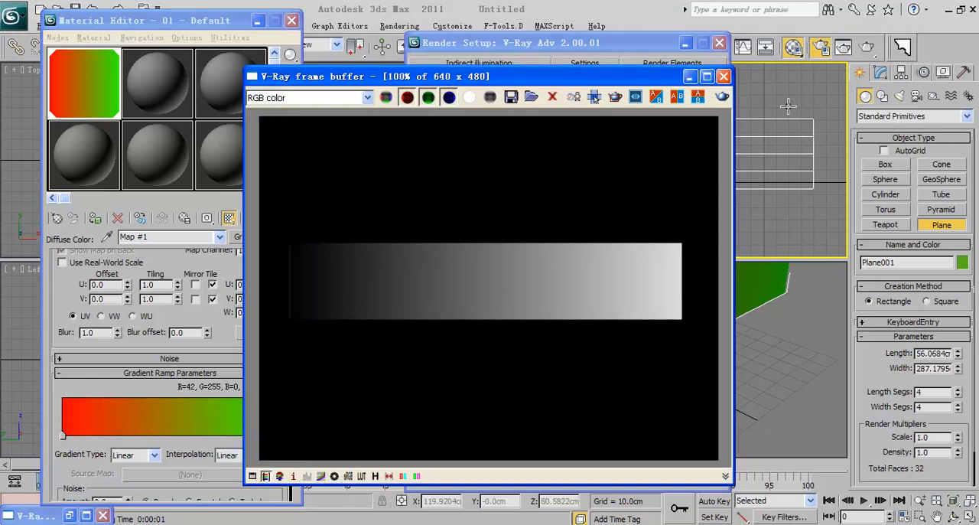
left_click(866, 49)
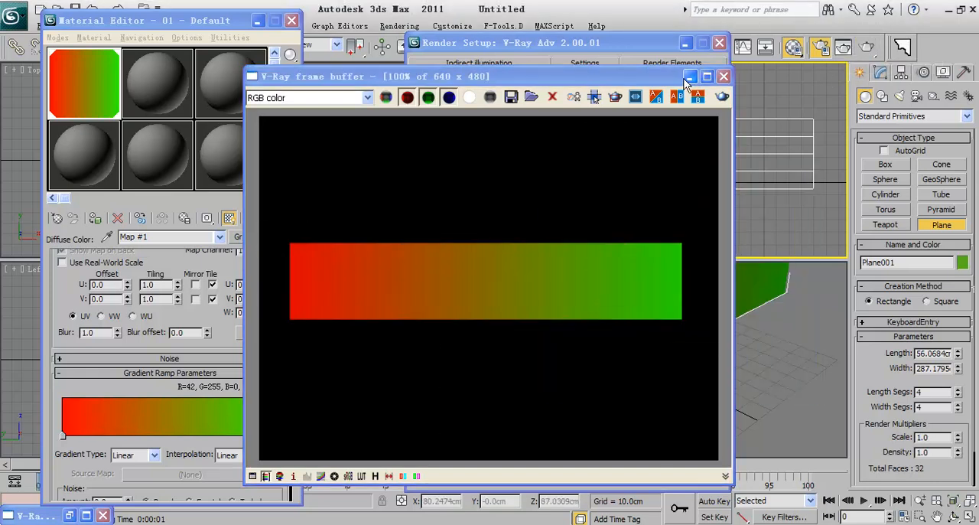
left_click_drag(575, 76, 653, 24)
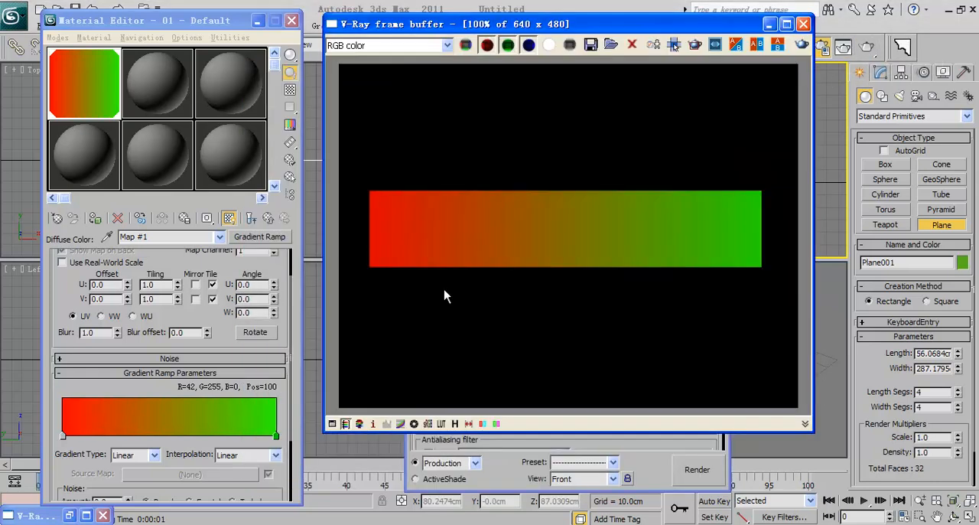
Step: Compare the red-to-green render with and without sRGB display, and leave sRGB display on
left_click(428, 424)
left_click(428, 423)
left_click(428, 424)
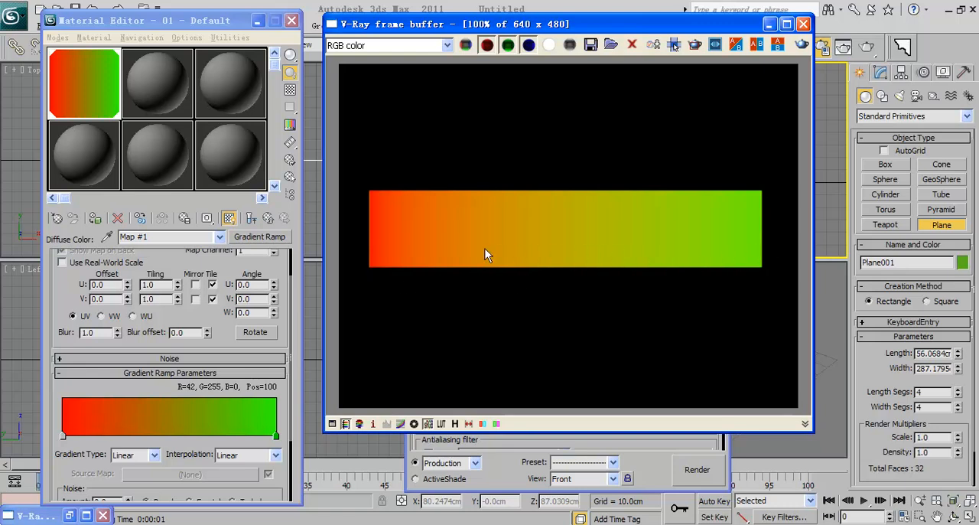
left_click(429, 426)
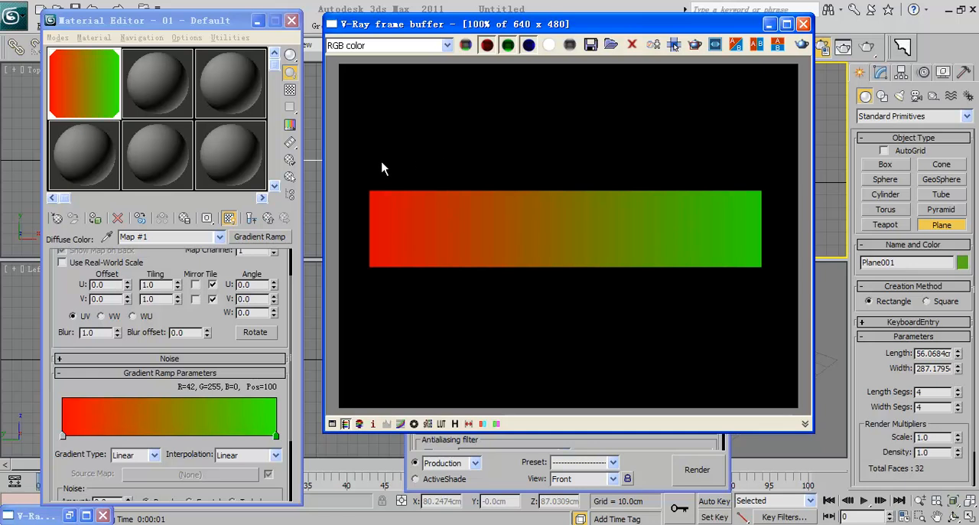
left_click(428, 424)
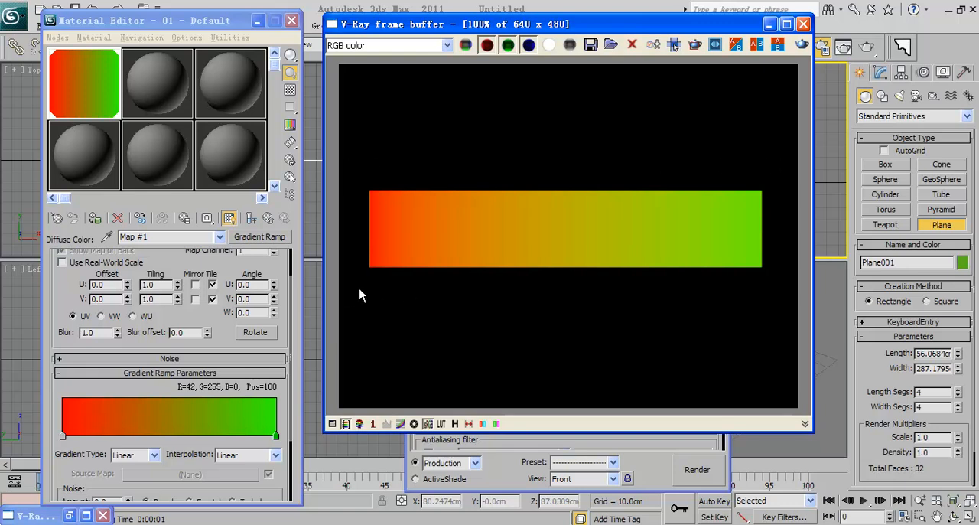
left_click(428, 423)
left_click(427, 423)
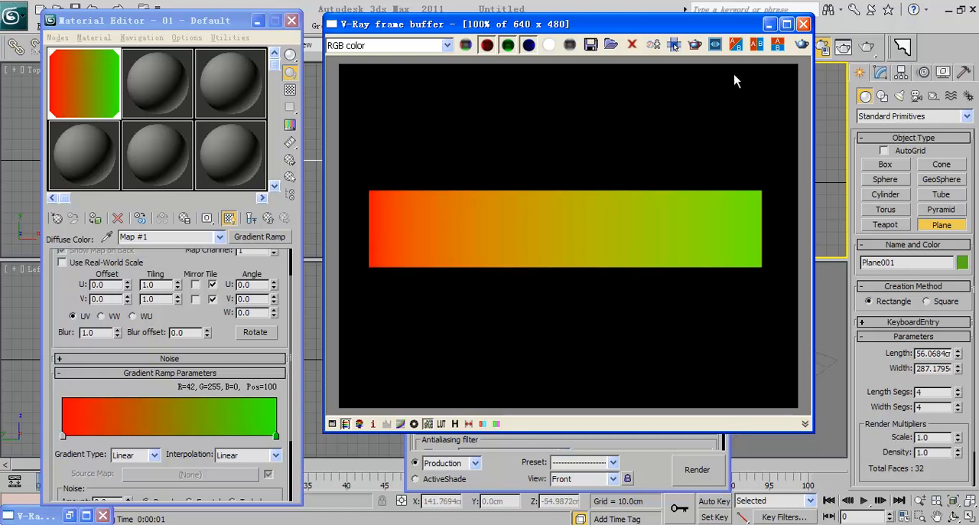
Step: Put away the frame buffer and render settings, and draw a sphere of about 42 cm radius over the plane's right end in the Front view
left_click_drag(730, 26, 501, 67)
left_click(544, 65)
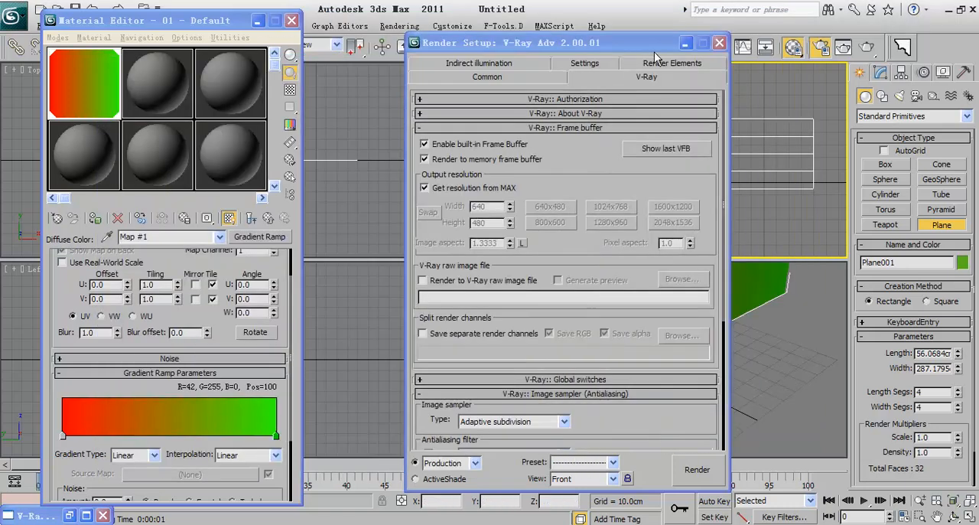
left_click(685, 47)
left_click(885, 179)
left_click_drag(761, 185, 813, 187)
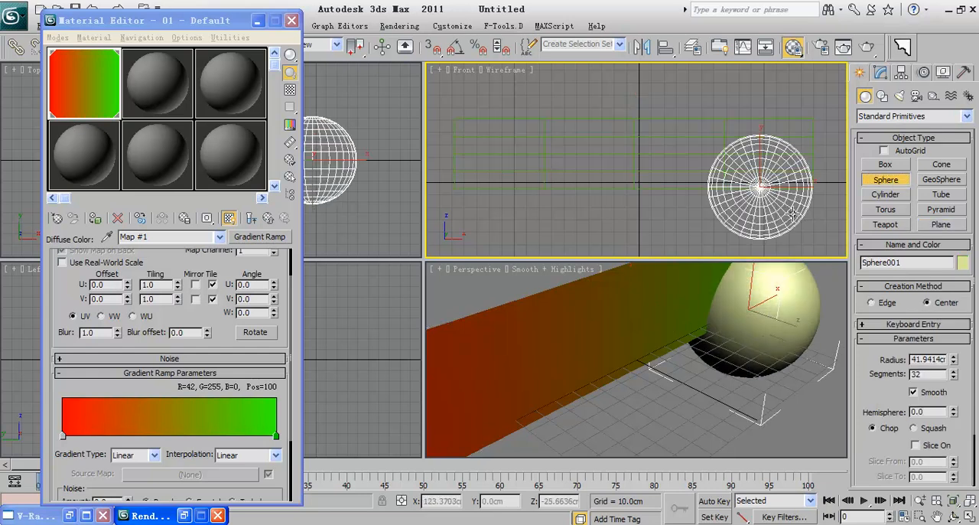
Step: Apply a Falloff map to the second material's opacity and swap its front and side colours
left_click(139, 84)
scroll(195, 314, "up", 1)
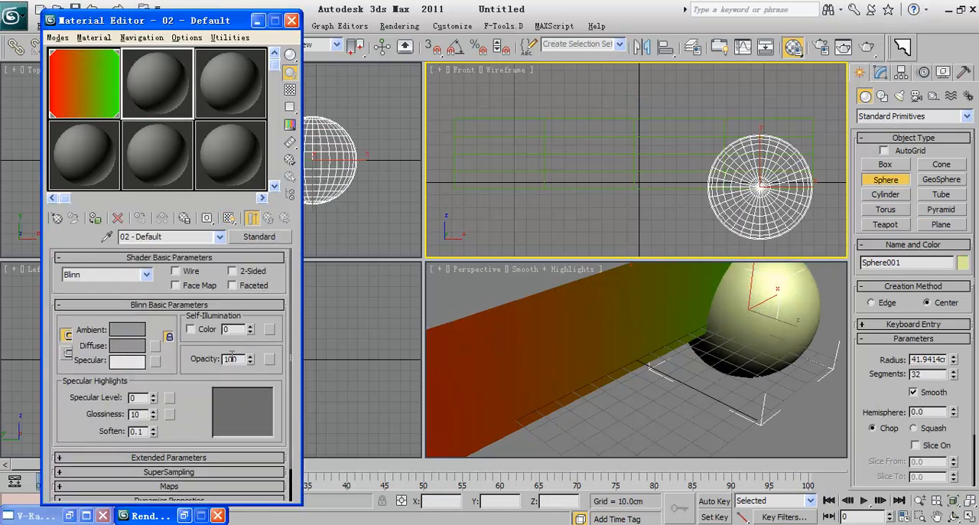
left_click(268, 361)
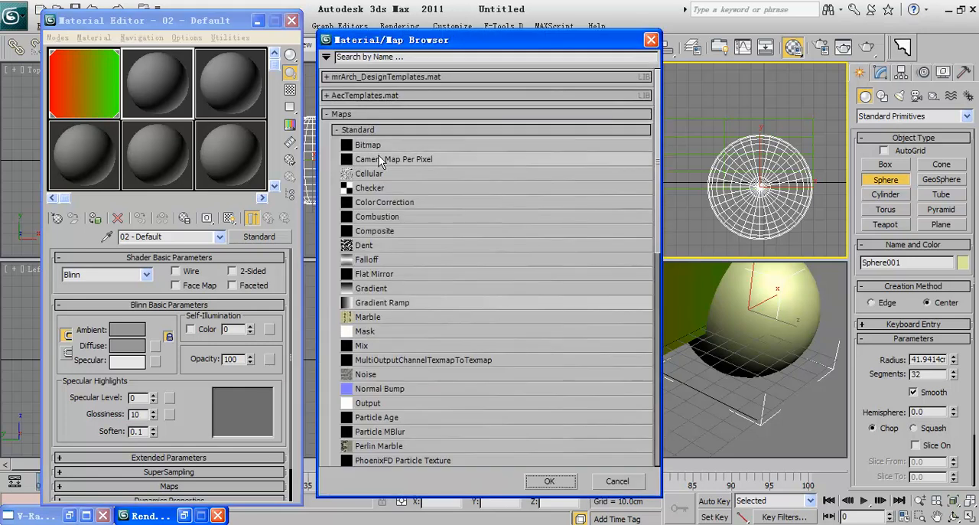
double_click(398, 258)
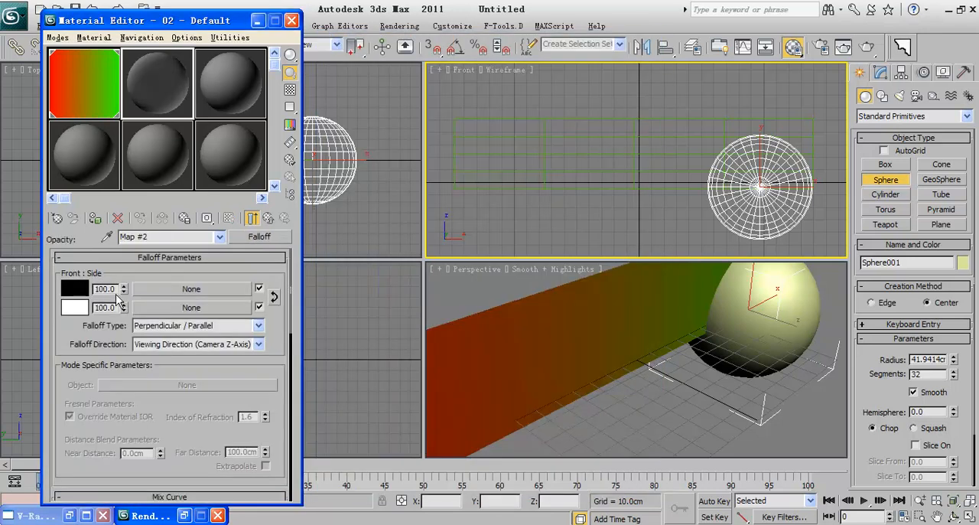
left_click(274, 297)
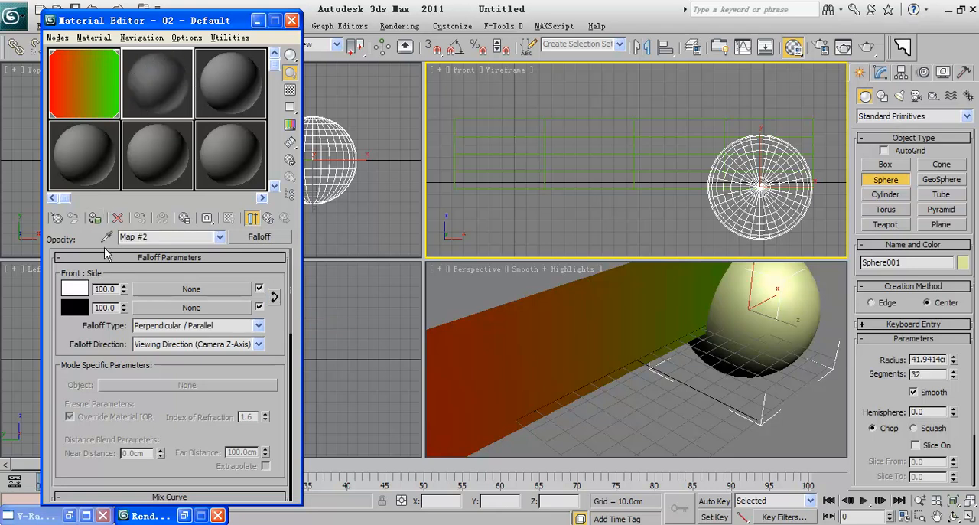
Step: Give the end point of the Falloff mix curve a Bezier handle and bend the curve upward
scroll(143, 374, "down", 4)
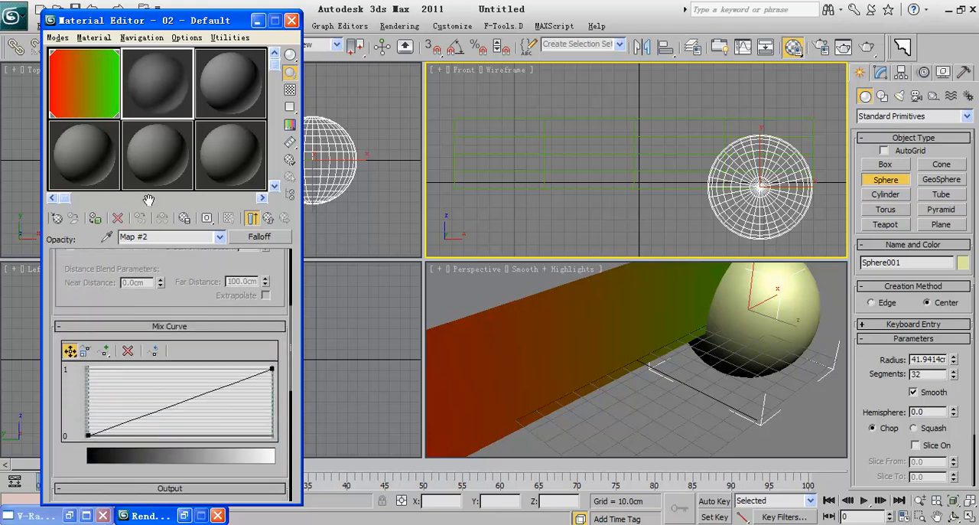
right_click(271, 367)
left_click(279, 399)
left_click_drag(226, 385, 166, 373)
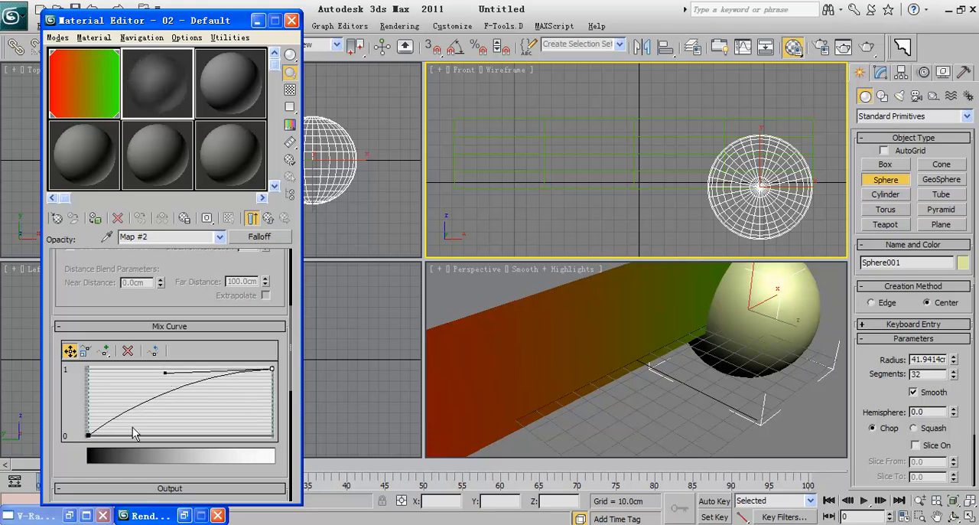
Step: Show the checkered background in the material sample and steepen the mix curve's start with a Bezier handle on its first point
left_click(87, 435)
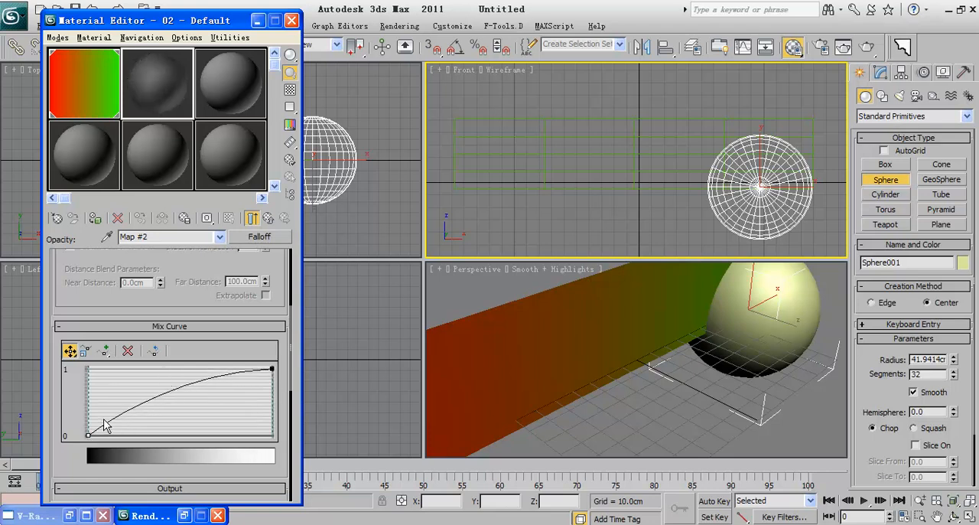
left_click(290, 90)
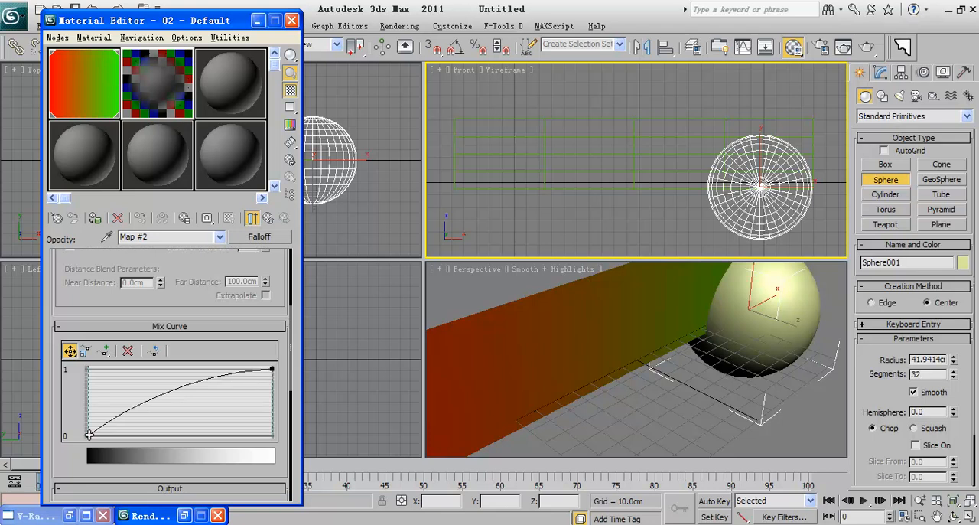
right_click(90, 435)
left_click(130, 469)
left_click_drag(132, 413, 137, 374)
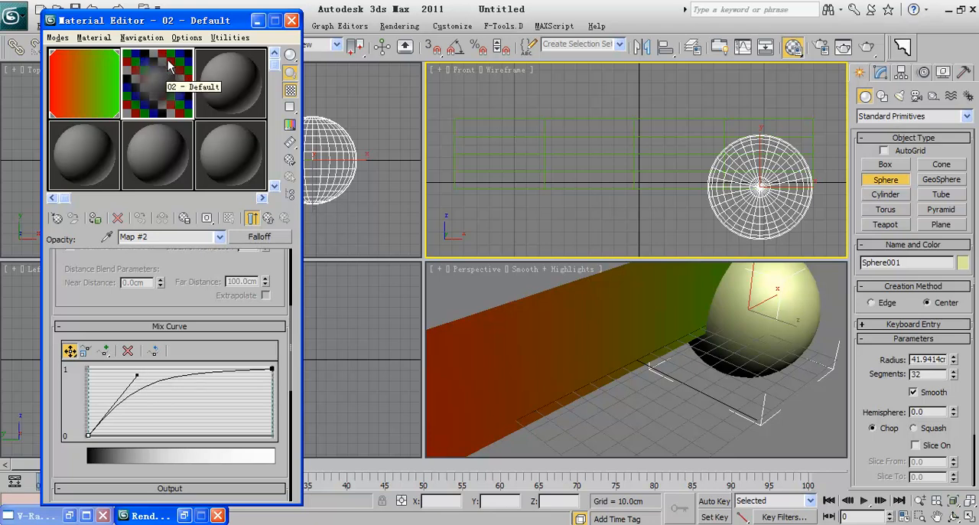
Step: Assign the falloff material to the sphere and leave sphere creation
left_click(97, 222)
right_click(645, 212)
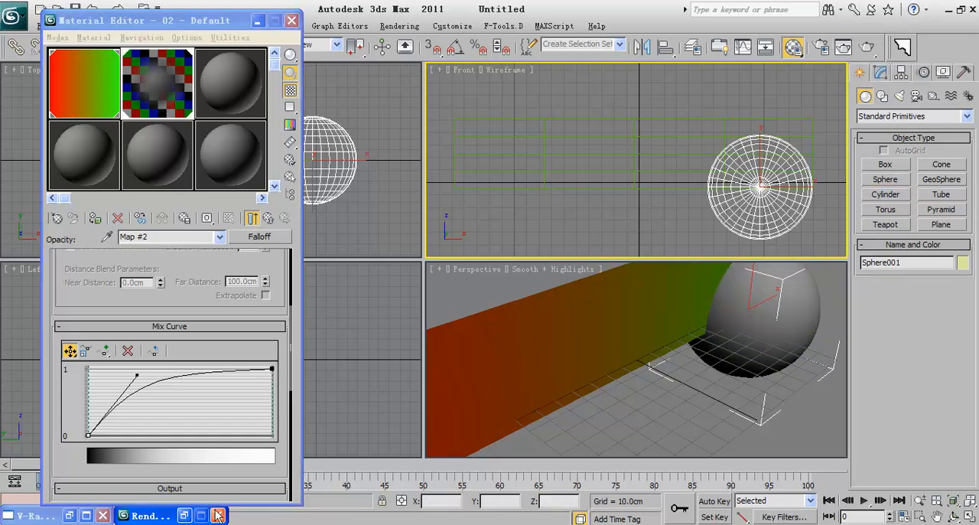
Step: Render the Front view with the translucent sphere and turn off sRGB display in the frame buffer
left_click(188, 517)
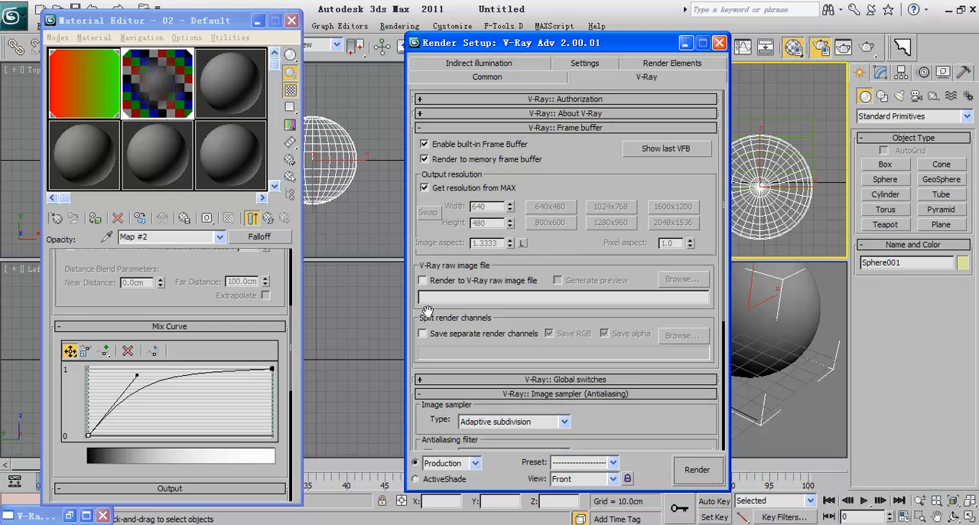
left_click_drag(625, 47, 361, 45)
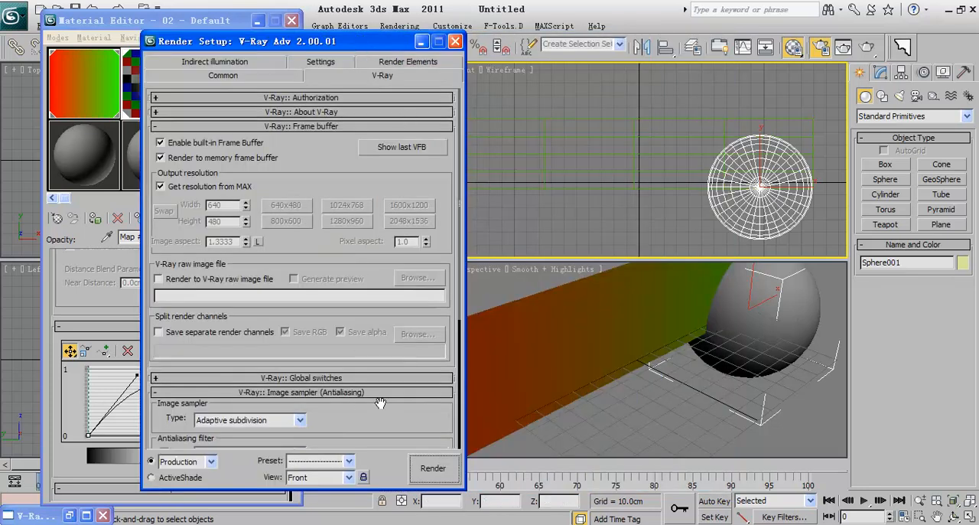
left_click(434, 470)
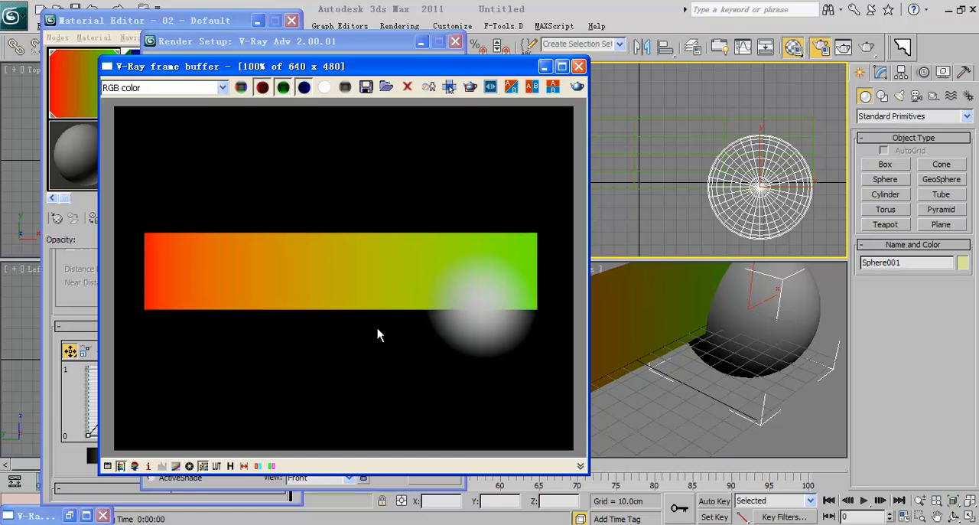
left_click(203, 467)
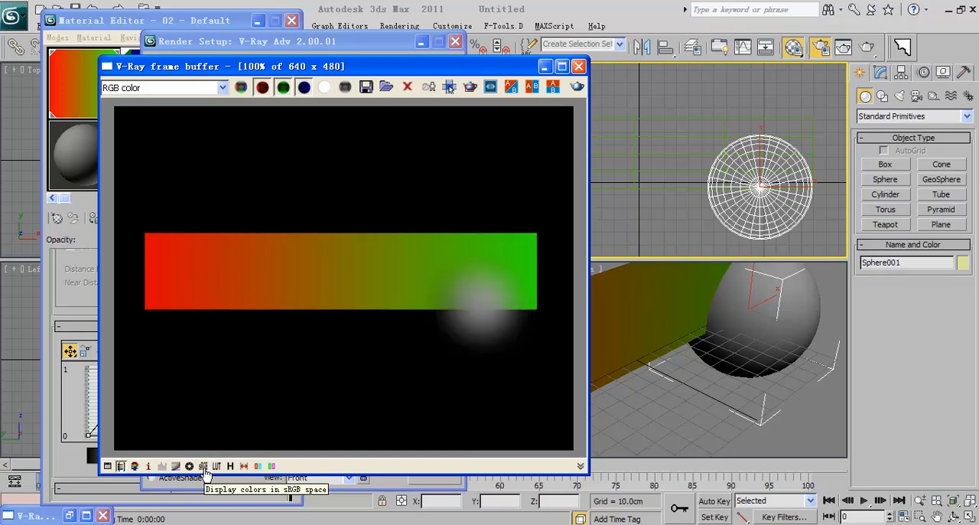
Step: Toggle sRGB display on and off to compare the translucent sphere render, and close the frame buffer and Render Setup
left_click(203, 467)
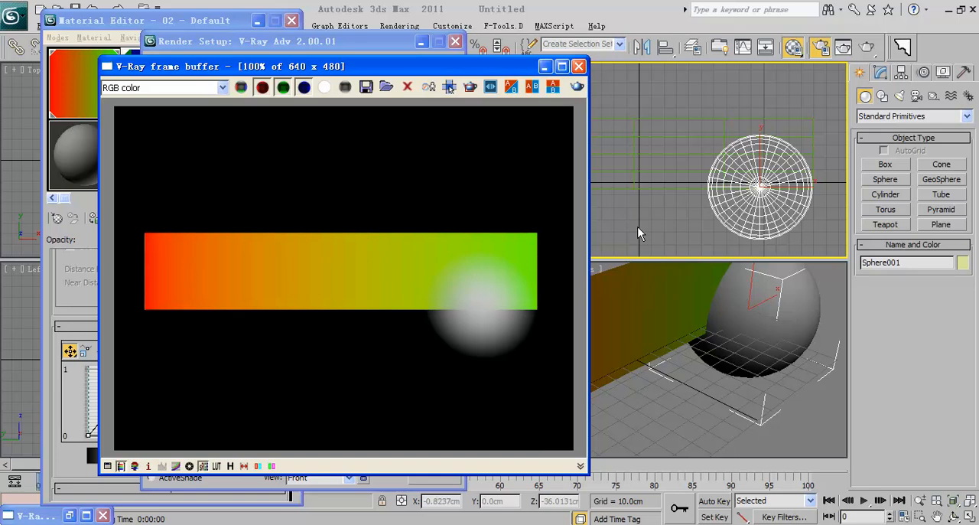
left_click(202, 465)
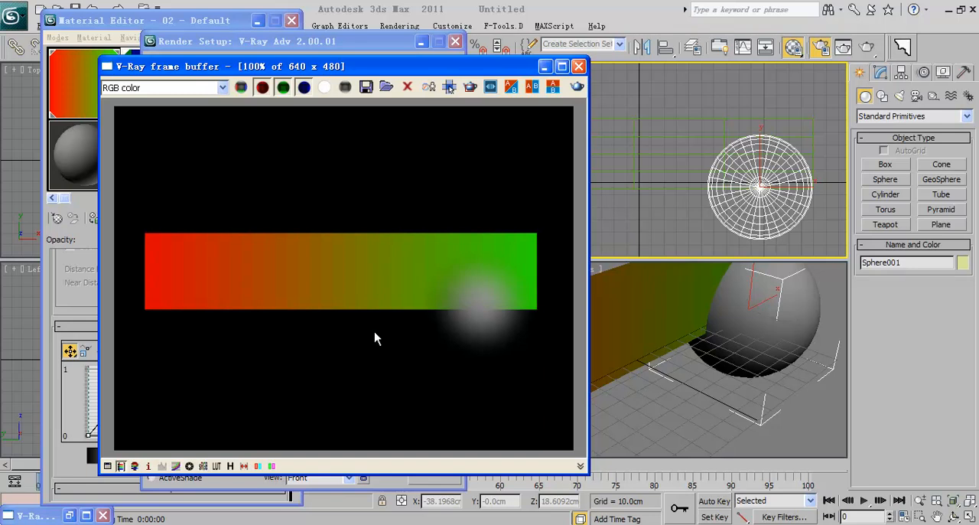
left_click(580, 67)
left_click(455, 41)
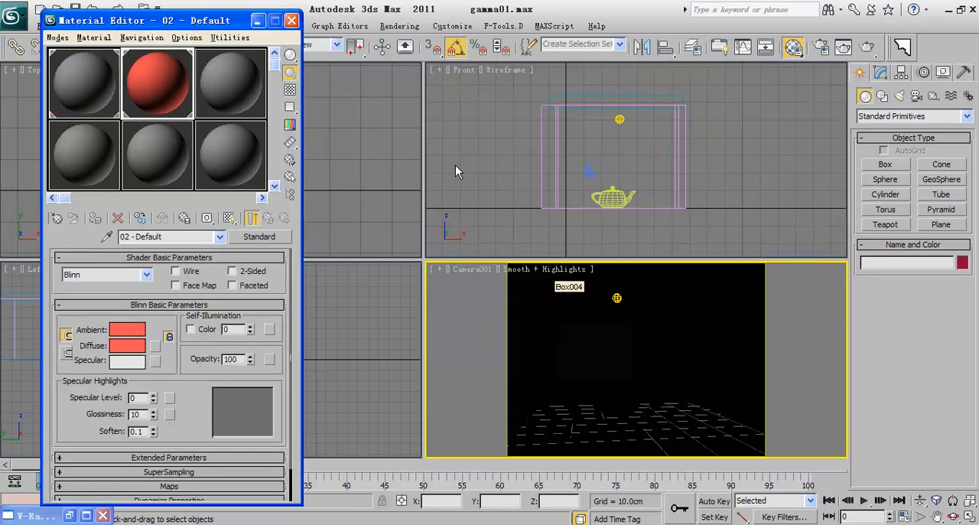
Step: Enable Gamma/LUT Correction in the gamma and LUT preferences
left_click(435, 30)
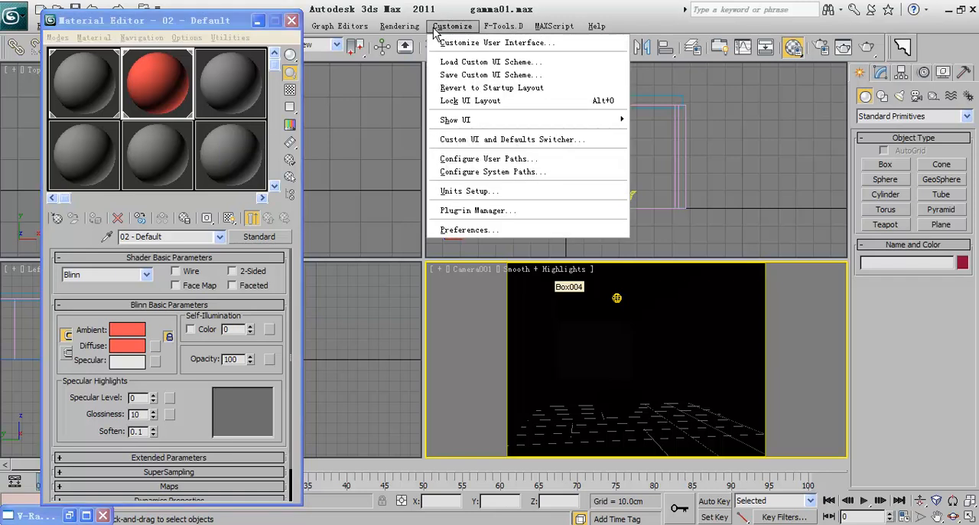
left_click(517, 231)
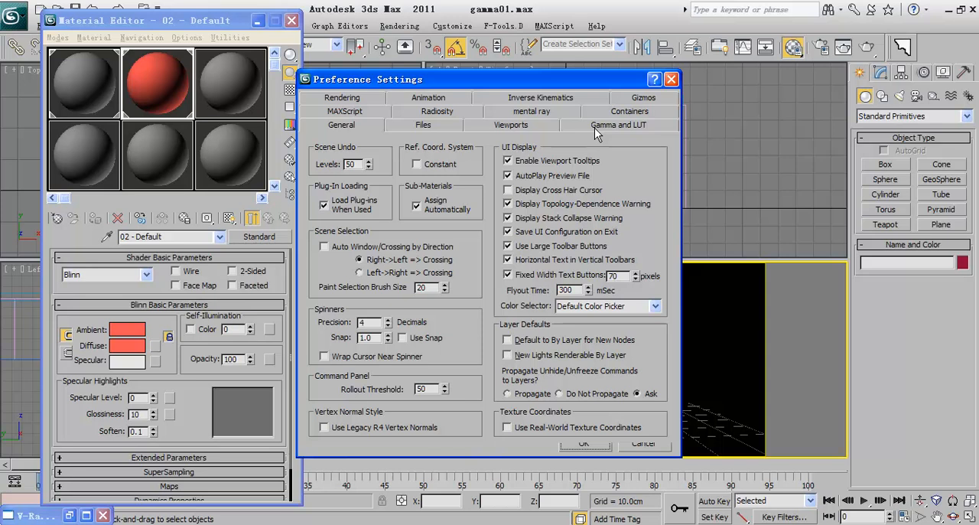
left_click(594, 127)
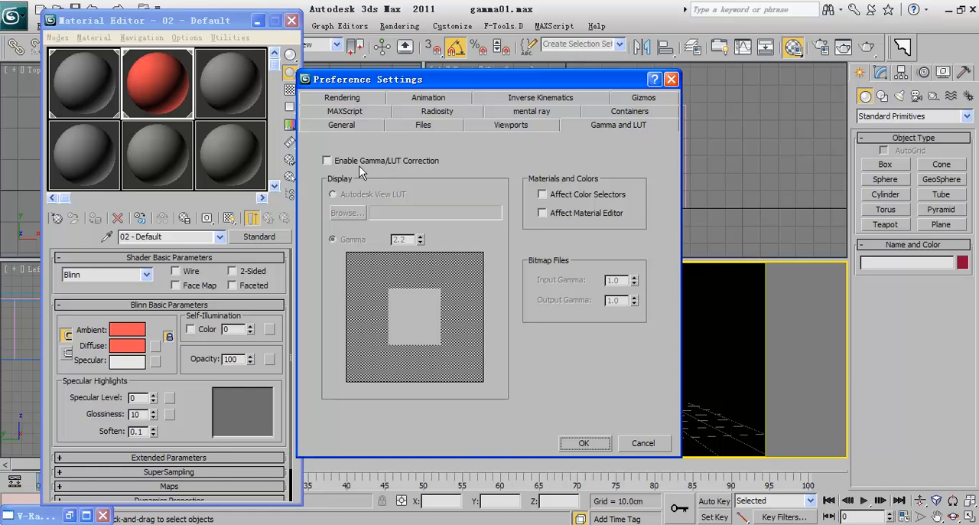
left_click(337, 165)
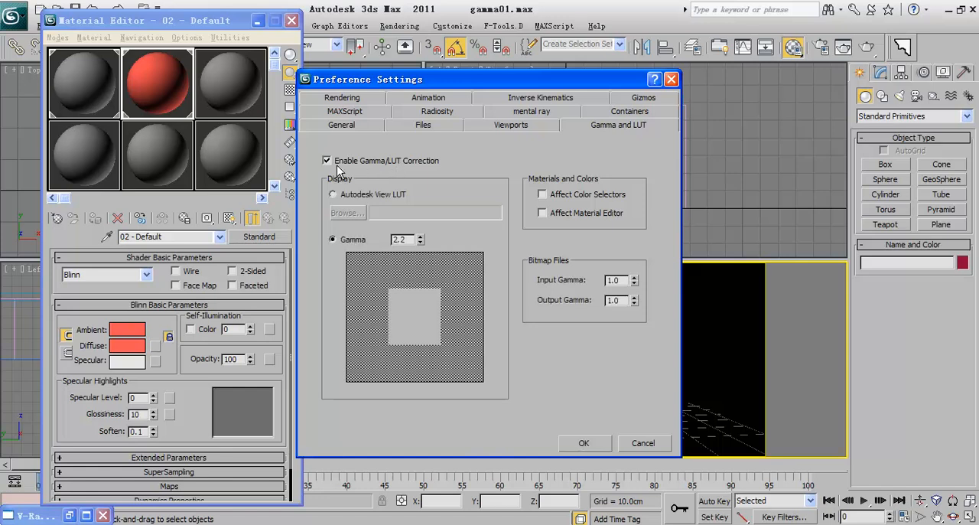
Step: Try display gamma values of 1.0 and 1.8 to compare the test pattern
double_click(407, 239)
type("1.0")
key("Return")
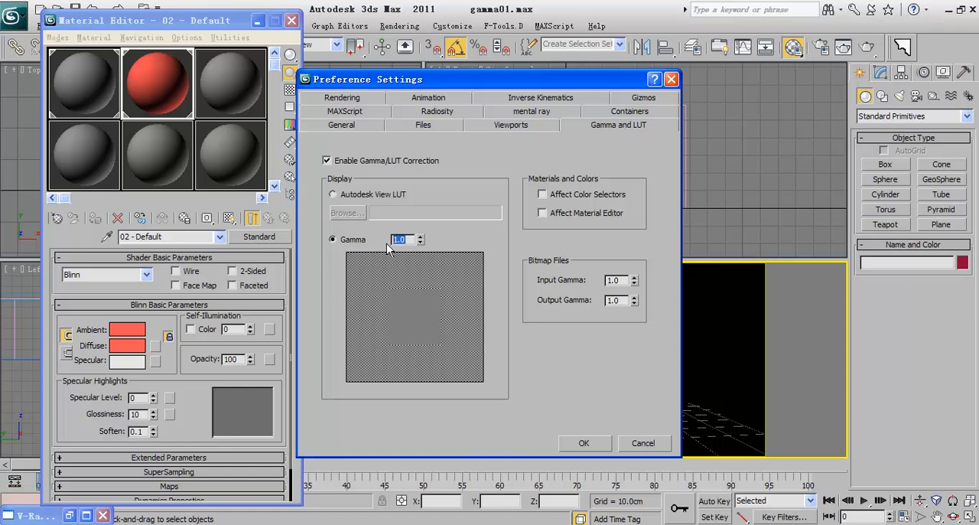
type("1.8")
key("Return")
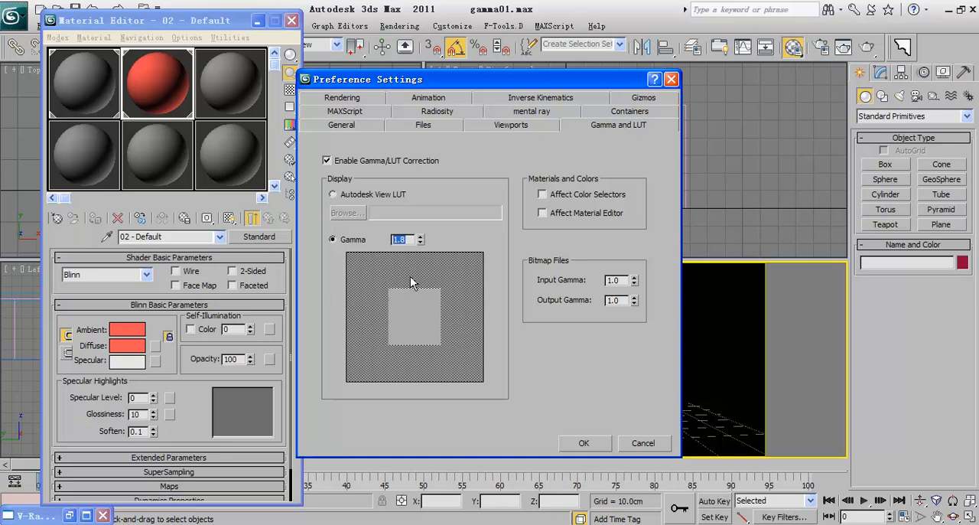
Step: Set the display gamma to 2.2 and accept the preferences
type("2.2")
key("Return")
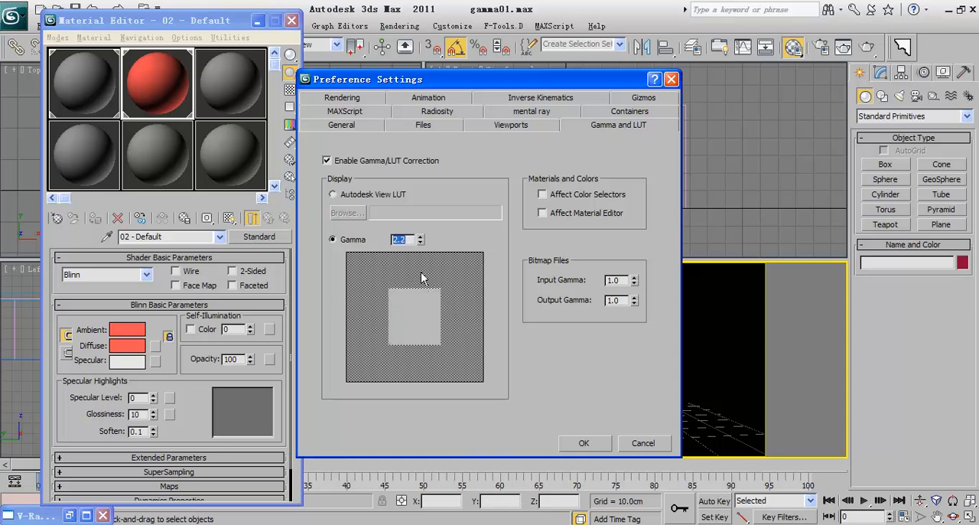
key("Return")
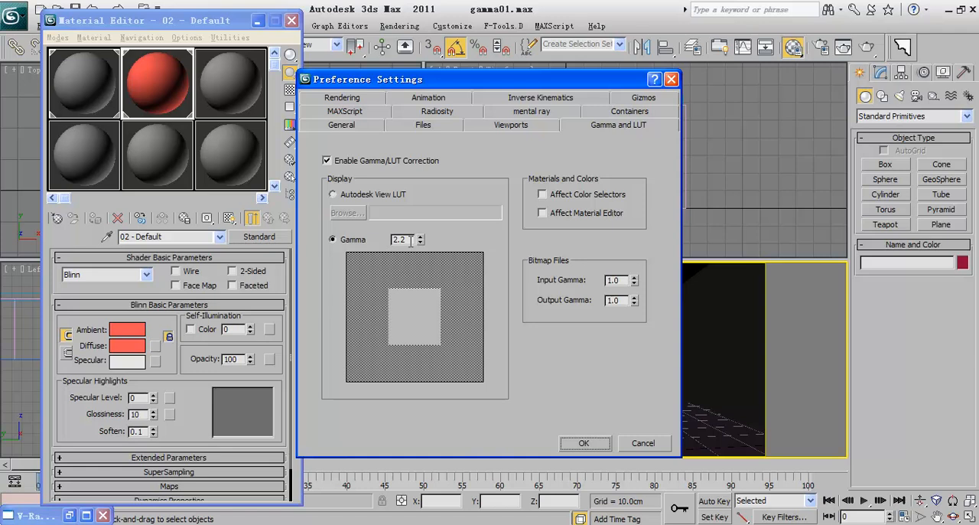
left_click(579, 443)
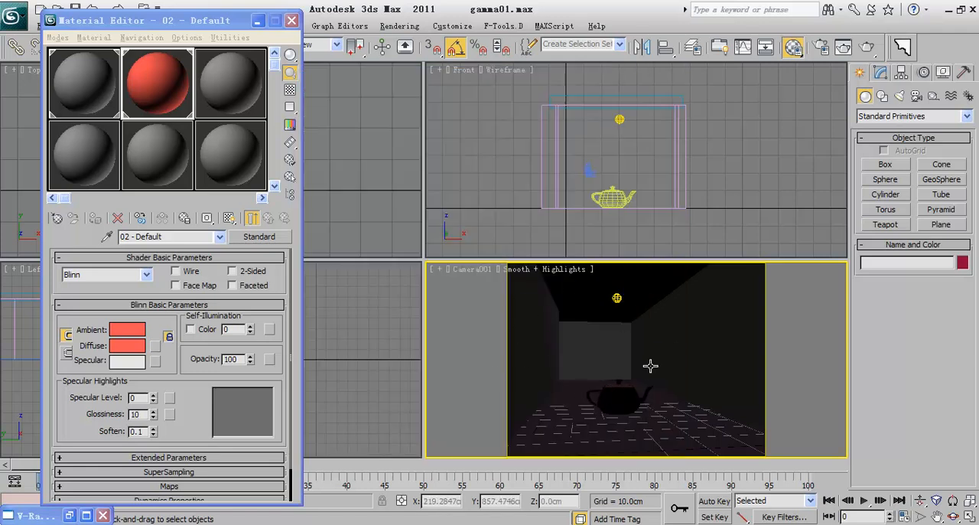
Step: Render the camera view of the teapot room in the V-Ray frame buffer and close the buffer
left_click(857, 55)
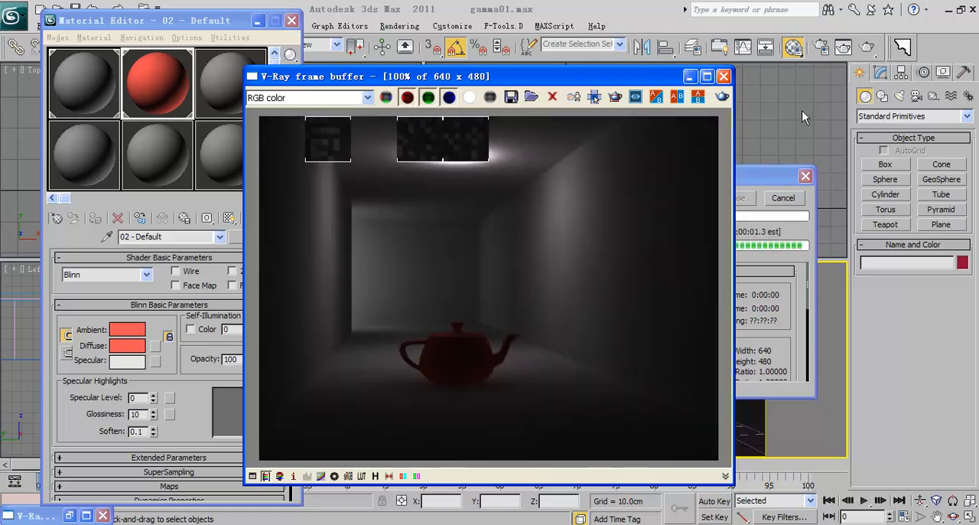
left_click_drag(669, 75, 562, 48)
left_click(616, 48)
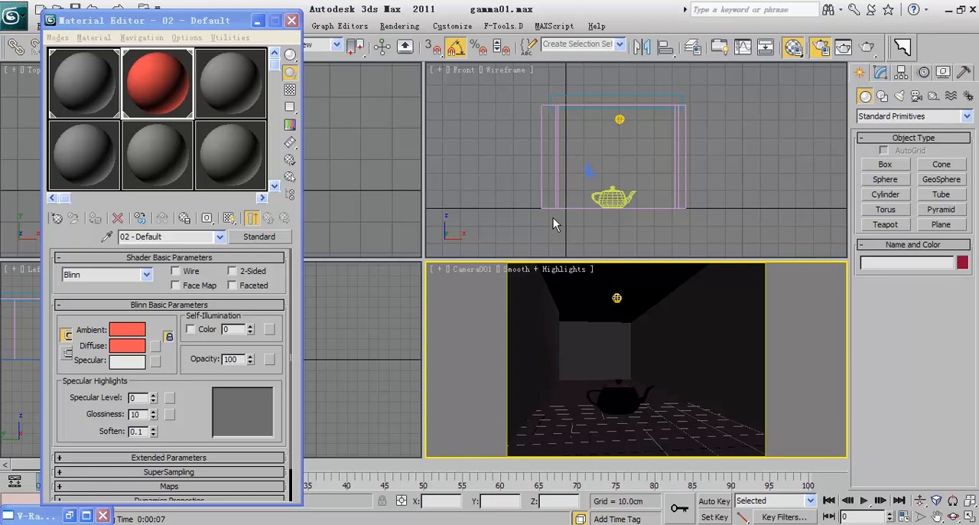
Step: Disable V-Ray's built-in frame buffer and render Camera001 in the standard rendered frame window
key("F10")
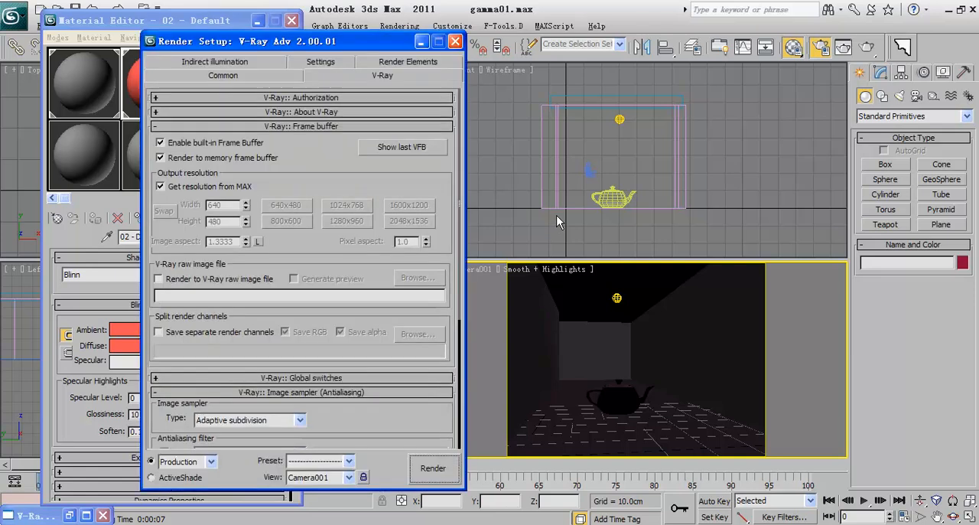
left_click(197, 142)
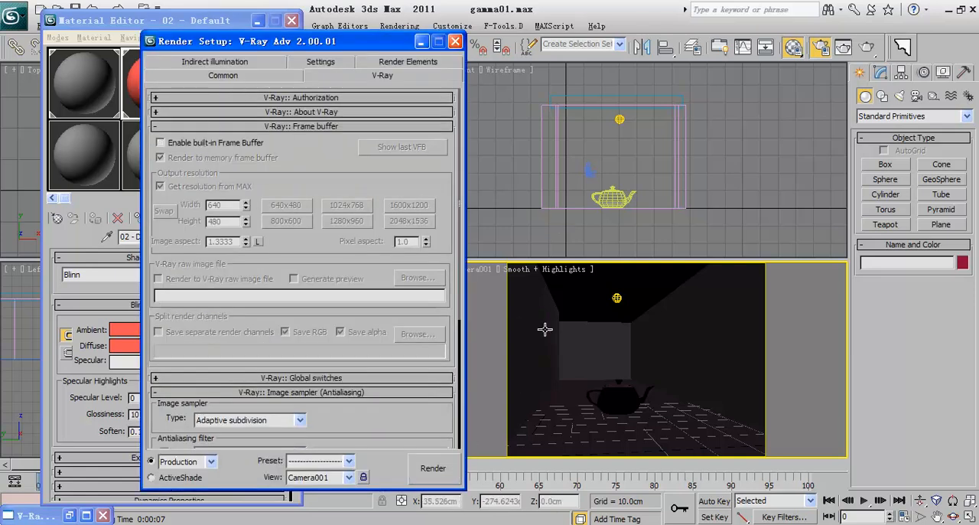
left_click(433, 469)
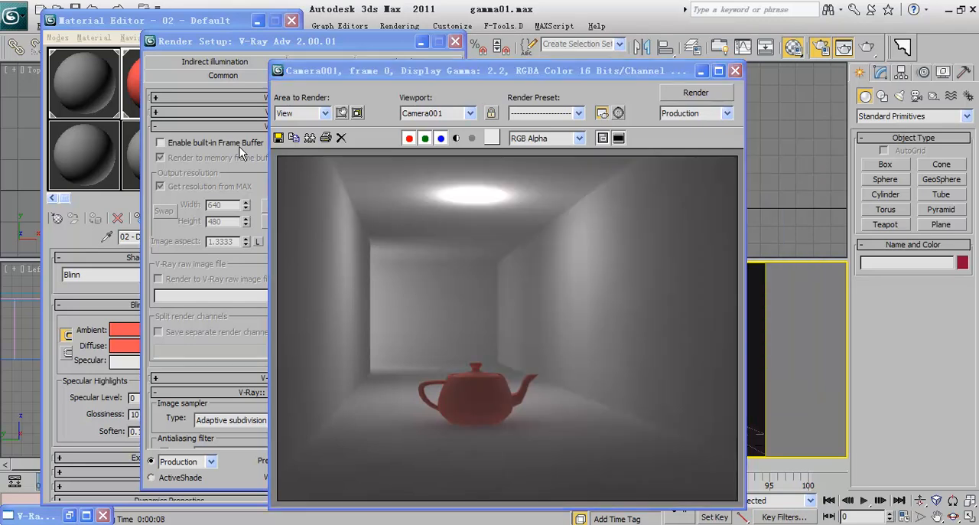
Step: Reposition the rendered frame window to inspect the teapot room and close Render Setup
left_click_drag(464, 75, 498, 44)
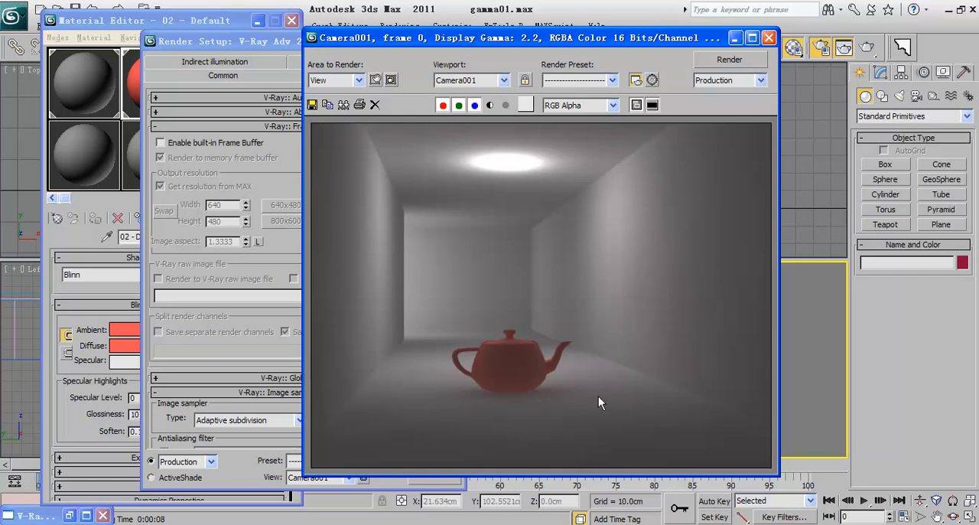
left_click(264, 40)
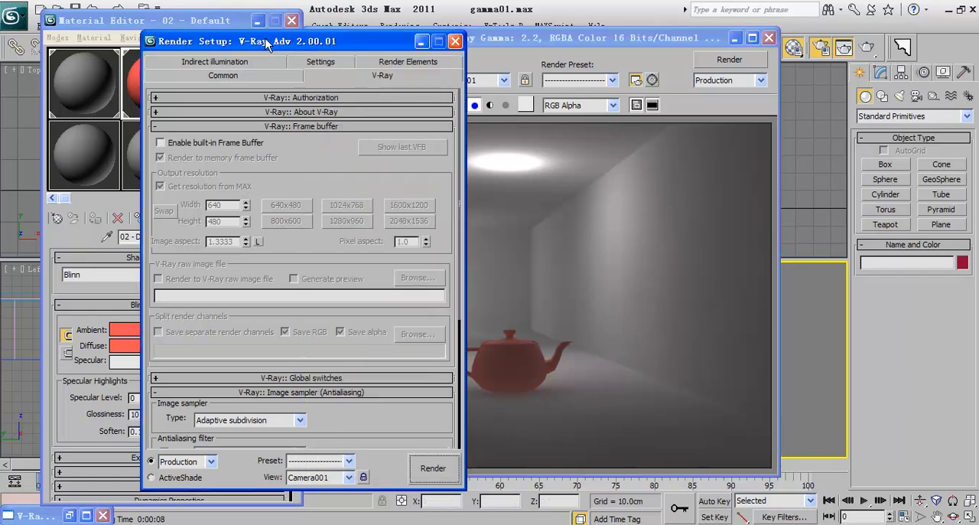
left_click(455, 42)
left_click_drag(488, 44, 478, 39)
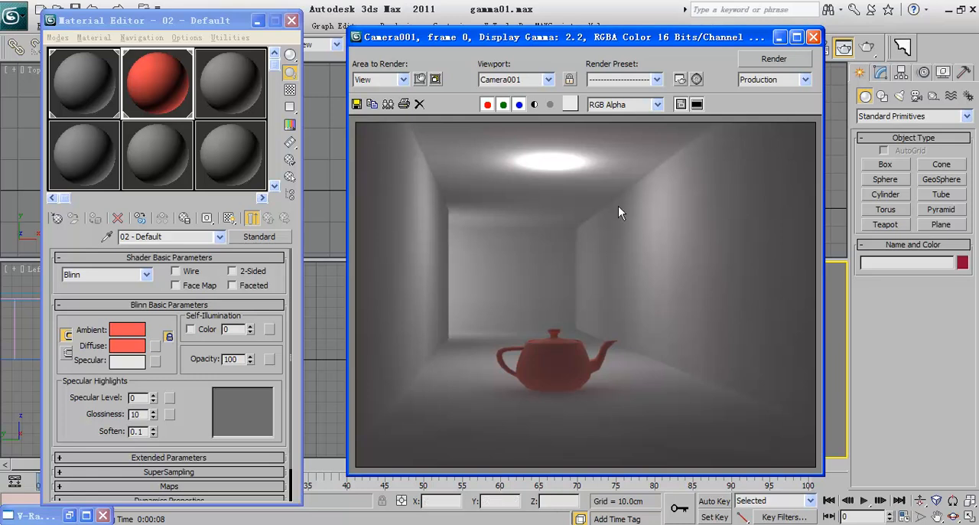
left_click_drag(563, 44, 483, 55)
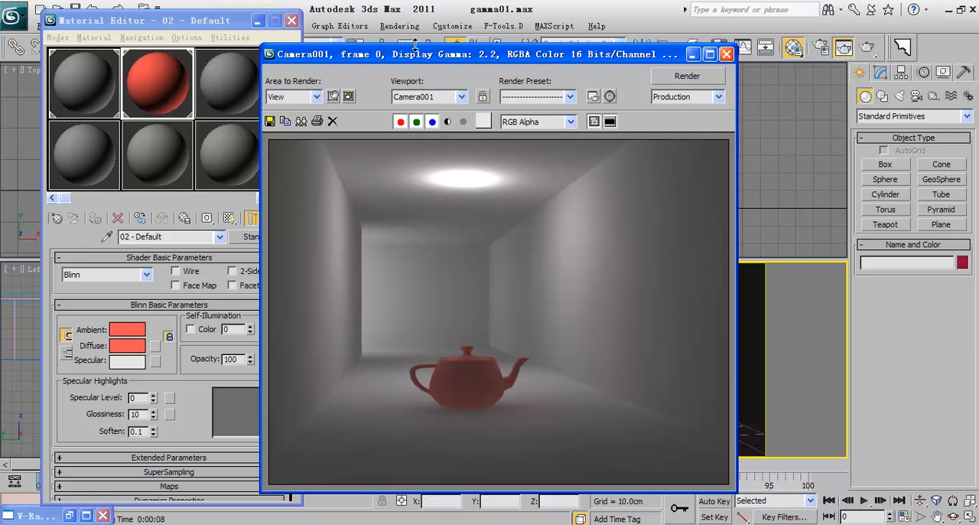
Step: Make gamma correction affect the color selectors and the Material Editor, and render the camera view again
left_click(452, 26)
left_click(693, 54)
left_click(452, 25)
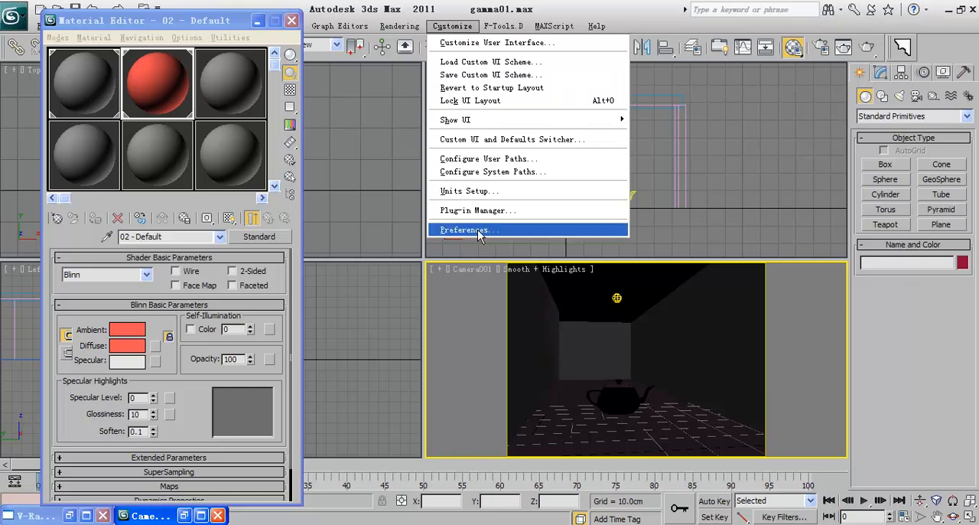
mouse_move(403, 30)
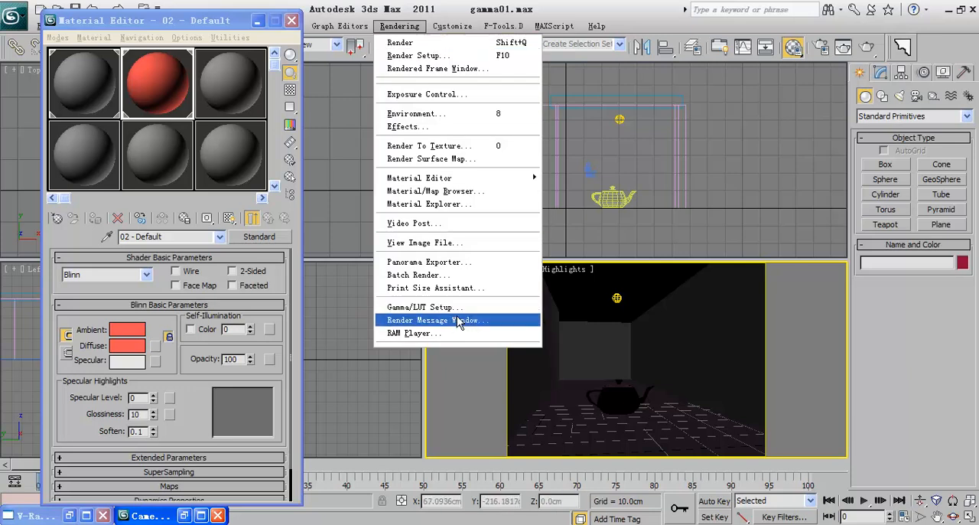
mouse_move(449, 31)
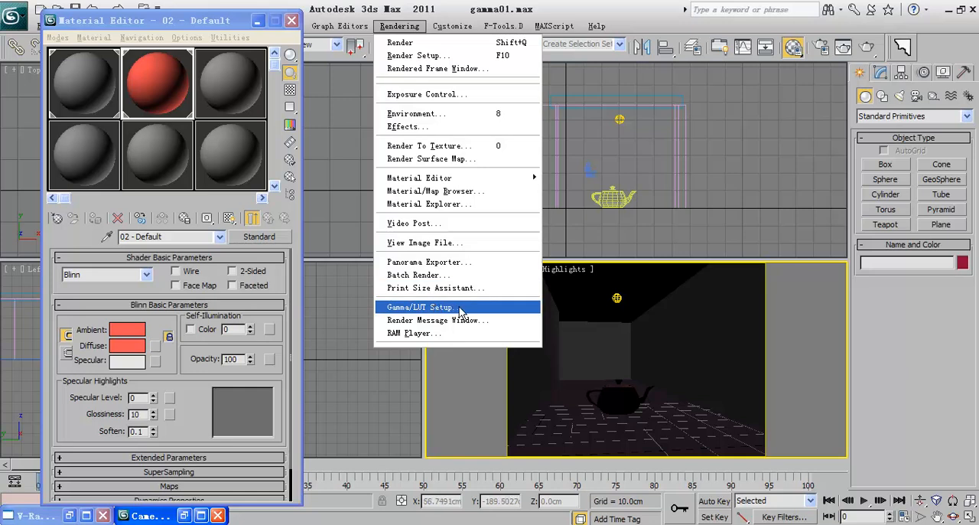
left_click(469, 309)
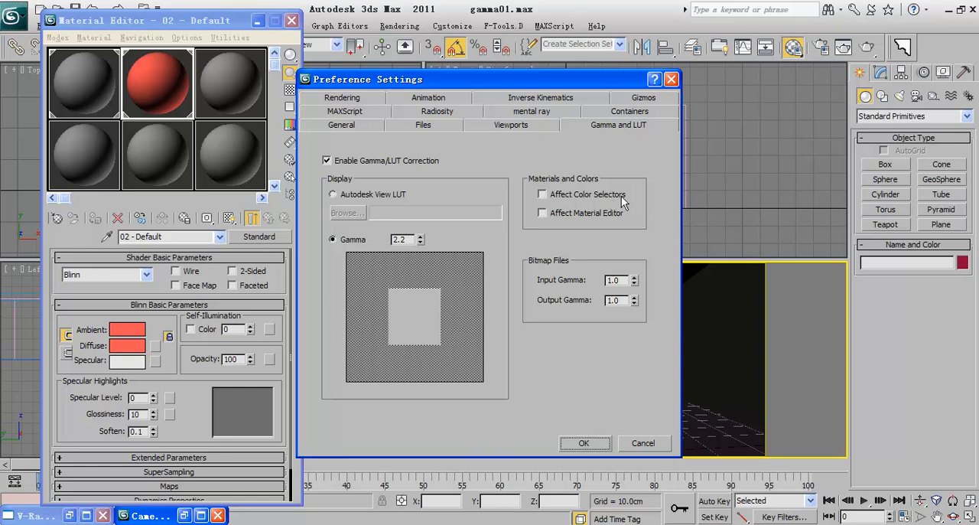
left_click(543, 195)
left_click(590, 439)
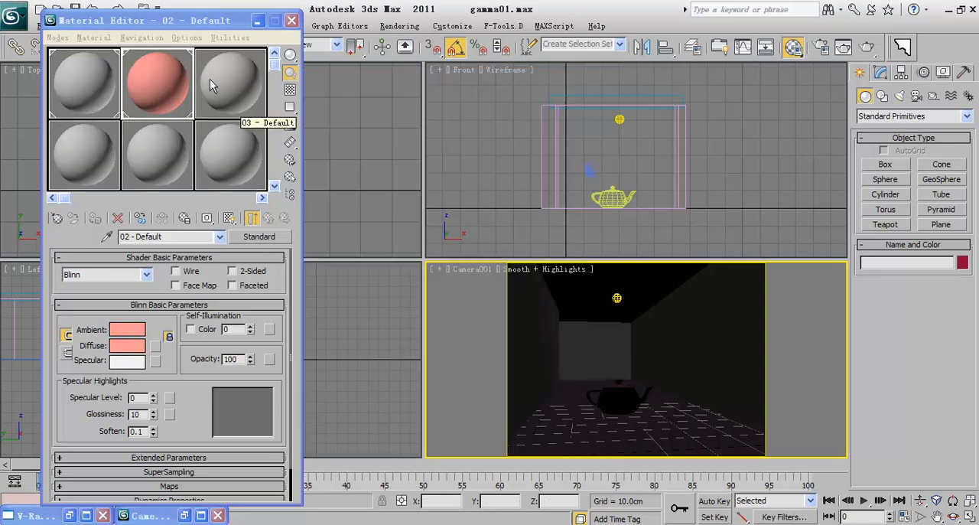
left_click(843, 47)
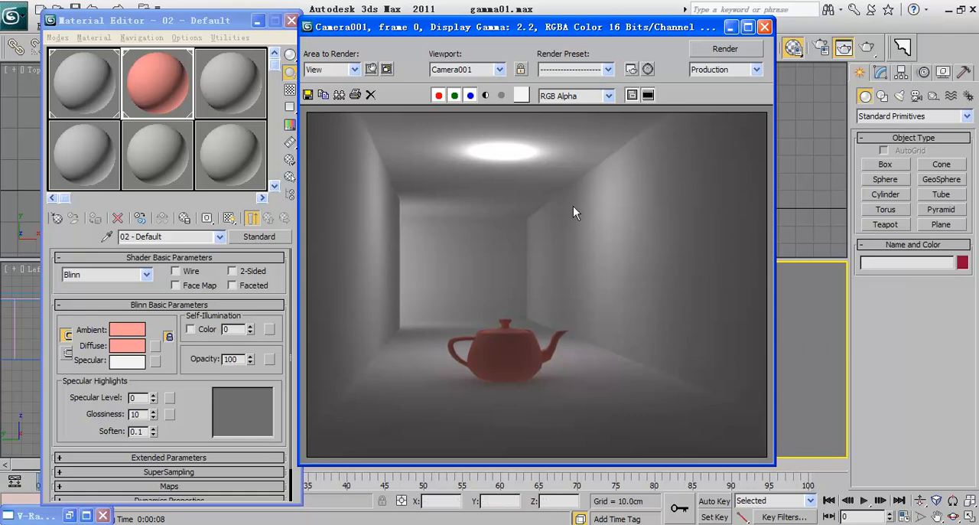
Step: Darken the diffuse color of material 01 - Default to a gray of RGB 39, 39, 39
left_click(82, 103)
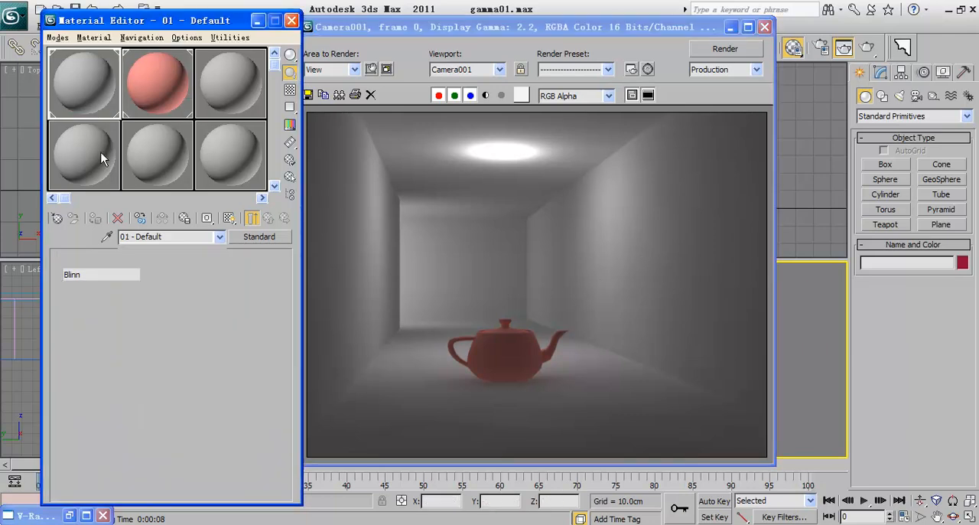
left_click(138, 346)
left_click_drag(420, 158, 420, 112)
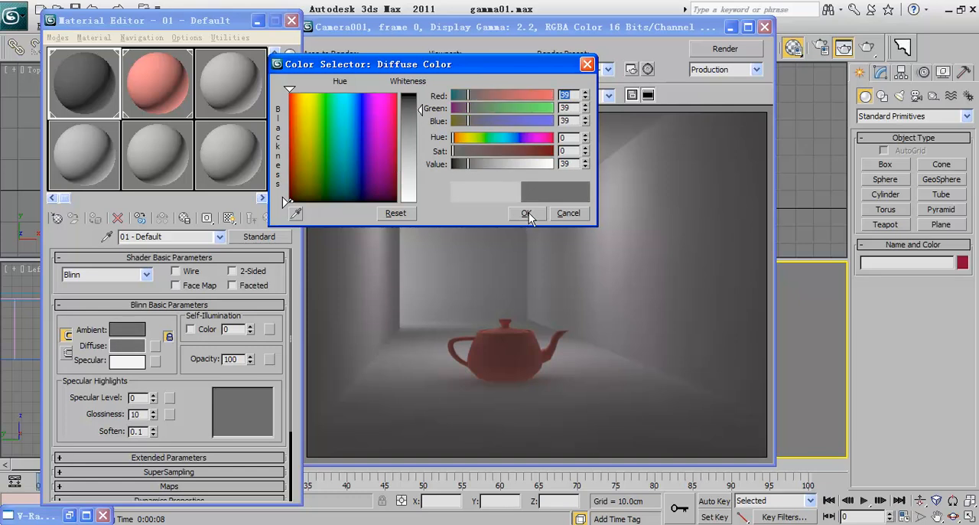
left_click(527, 213)
Step: Set the diffuse color of material 02 - Default to pure red, RGB 255, 0, 0
left_click(170, 77)
left_click(130, 341)
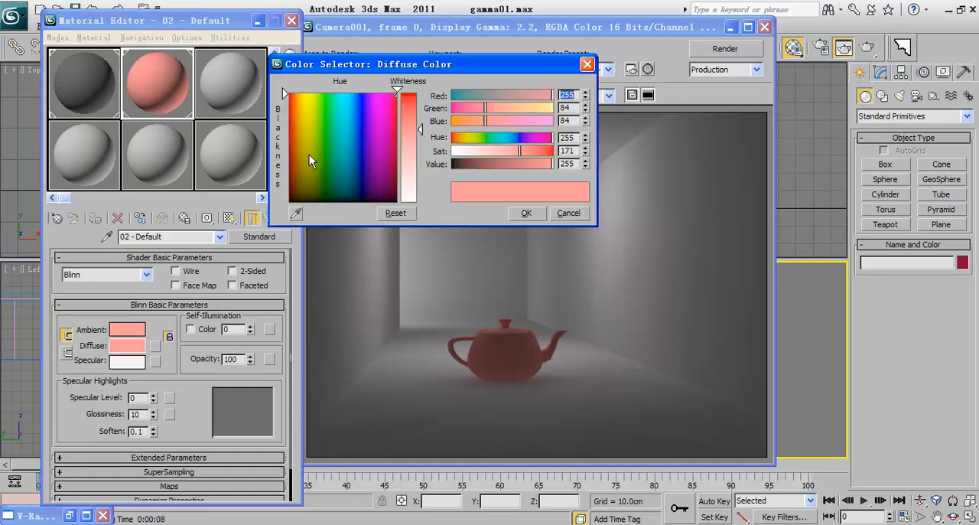
left_click_drag(420, 125, 423, 91)
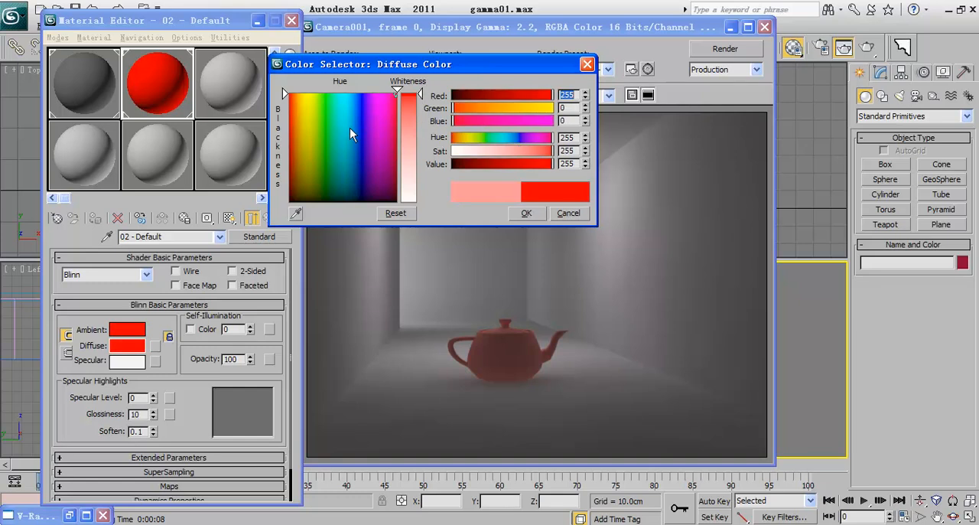
left_click(528, 214)
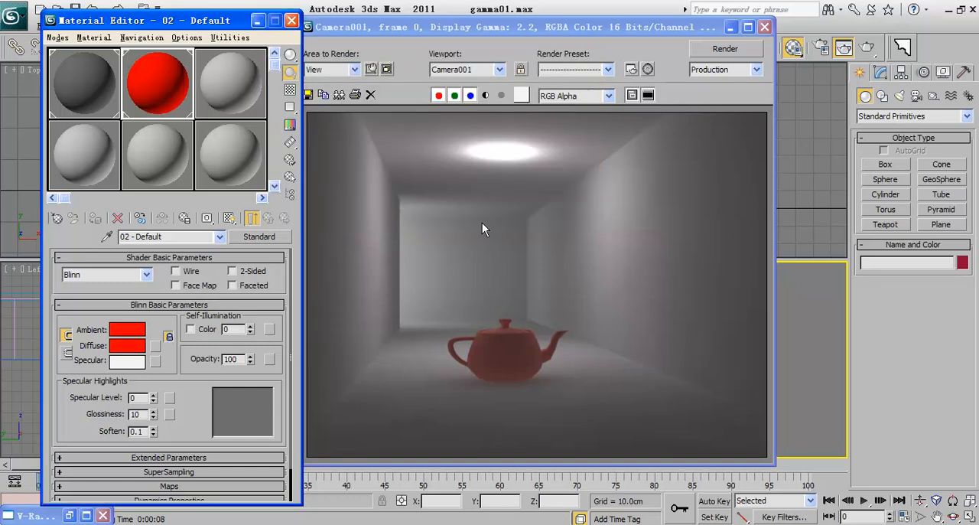
Step: Render Camera001 with the adjusted material colors and move the rendered frame window clear of the Material Editor
left_click(867, 53)
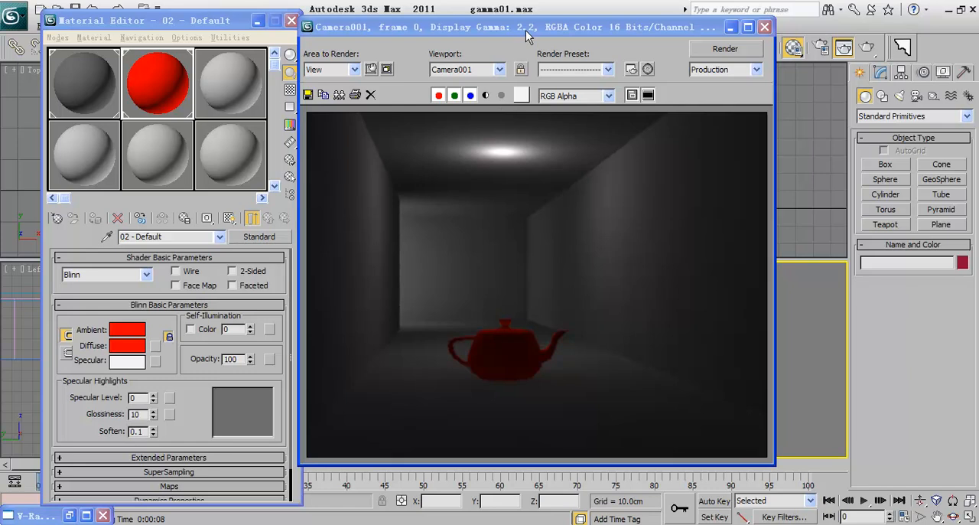
left_click_drag(525, 33, 442, 38)
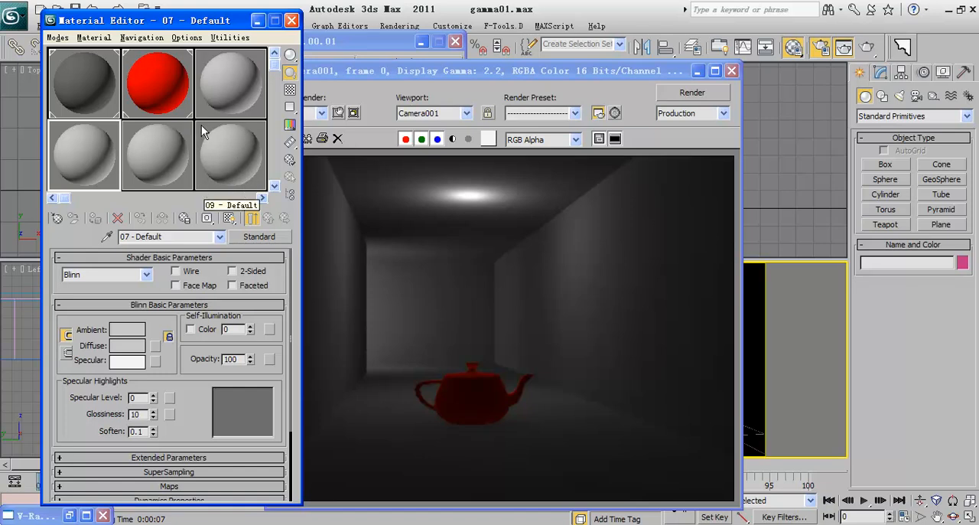
left_click_drag(397, 74, 537, 69)
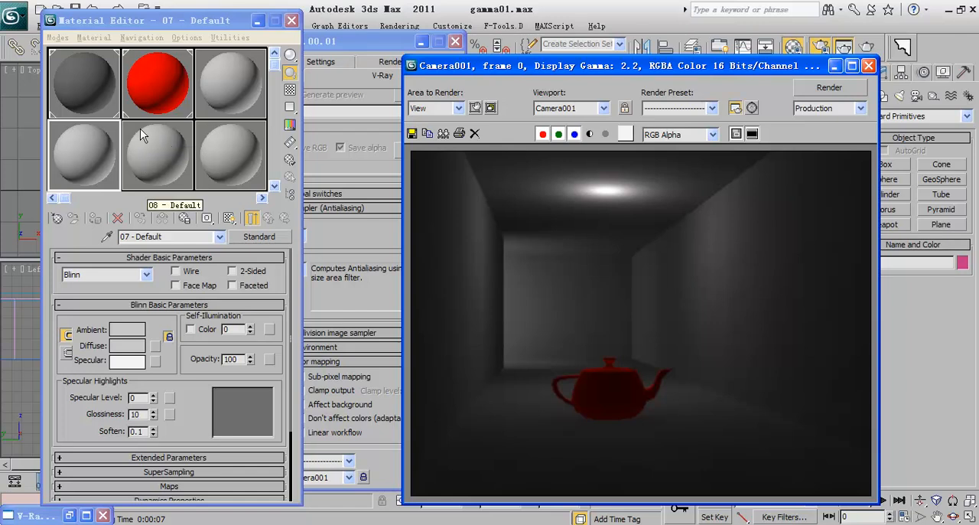
Step: Set the Material Editor's background intensity to 0.1 in its options
left_click(291, 162)
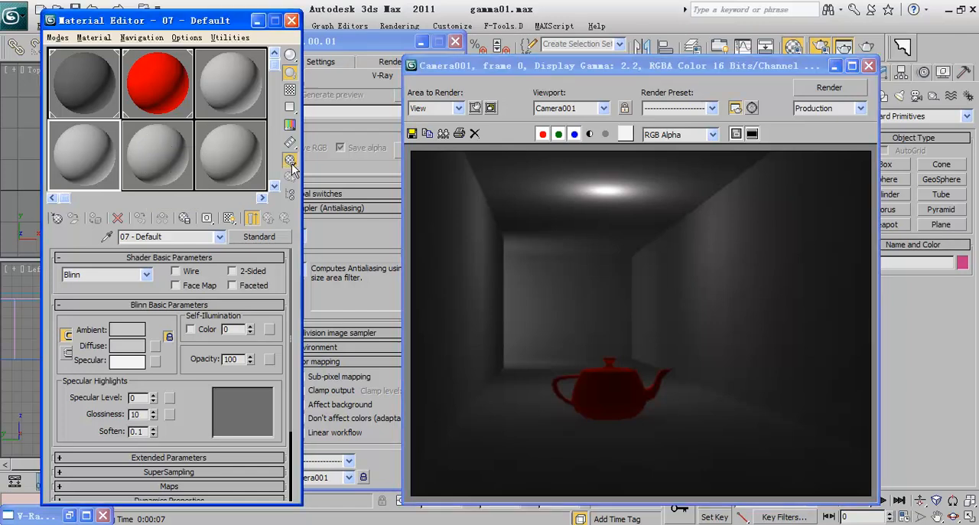
left_click_drag(469, 323, 445, 320)
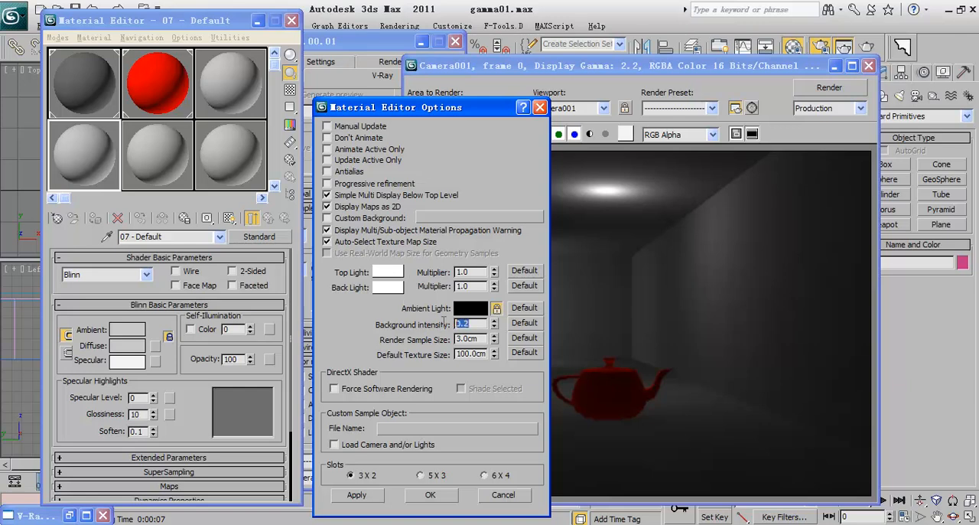
type(".1")
left_click(356, 495)
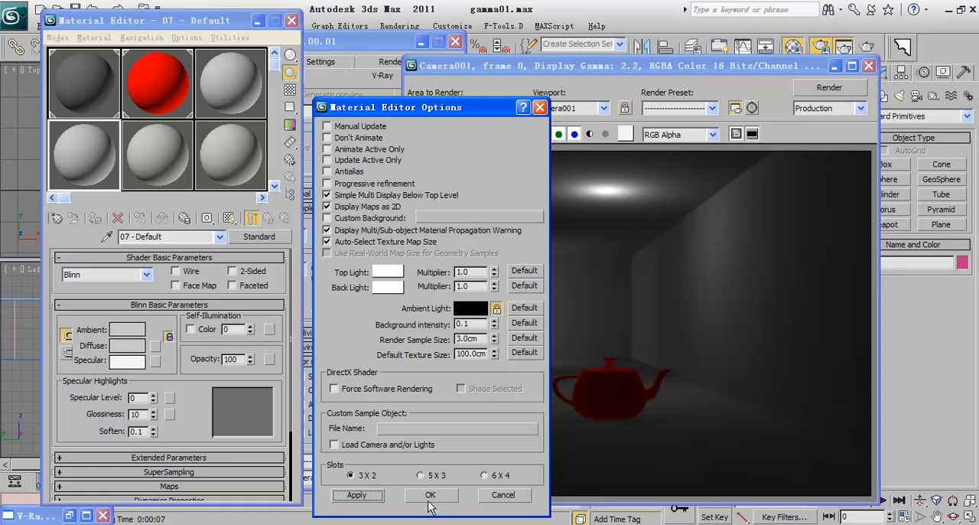
double_click(465, 324)
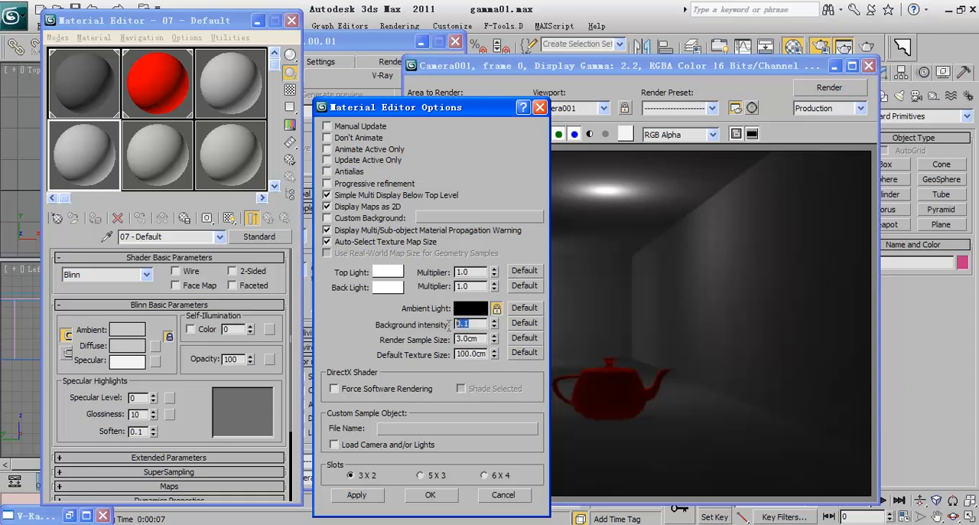
left_click(434, 496)
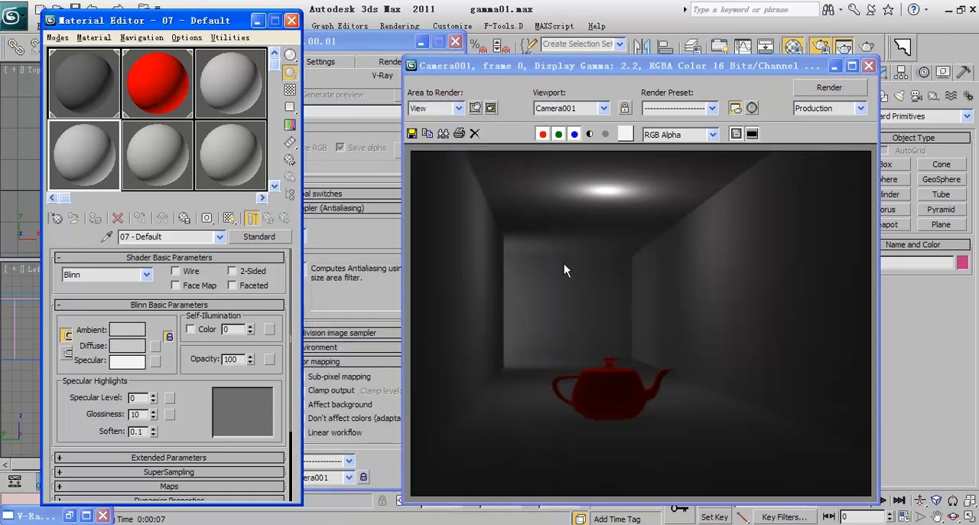
Step: Activate the red material 02 - Default and arrange the rendered frame and Render Setup windows clear of the Material Editor
left_click(562, 67)
left_click_drag(562, 68, 618, 48)
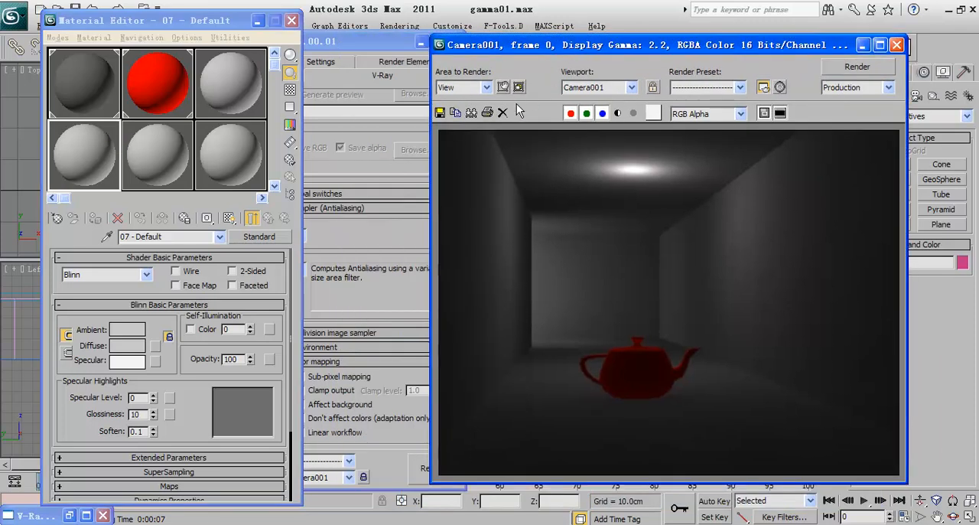
left_click(348, 40)
left_click_drag(348, 40, 372, 40)
left_click(100, 75)
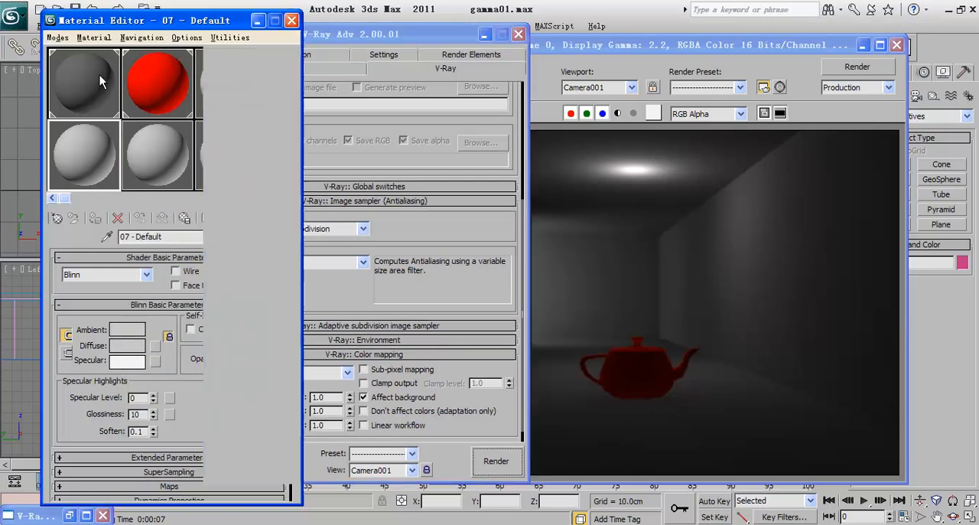
left_click(159, 88)
left_click(359, 36)
left_click_drag(360, 36, 272, 38)
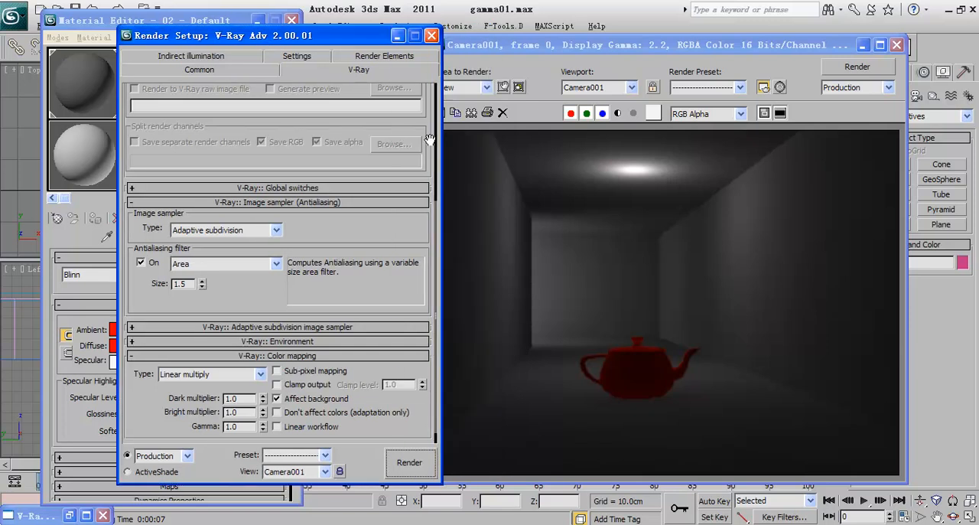
left_click(545, 232)
left_click_drag(283, 39, 457, 39)
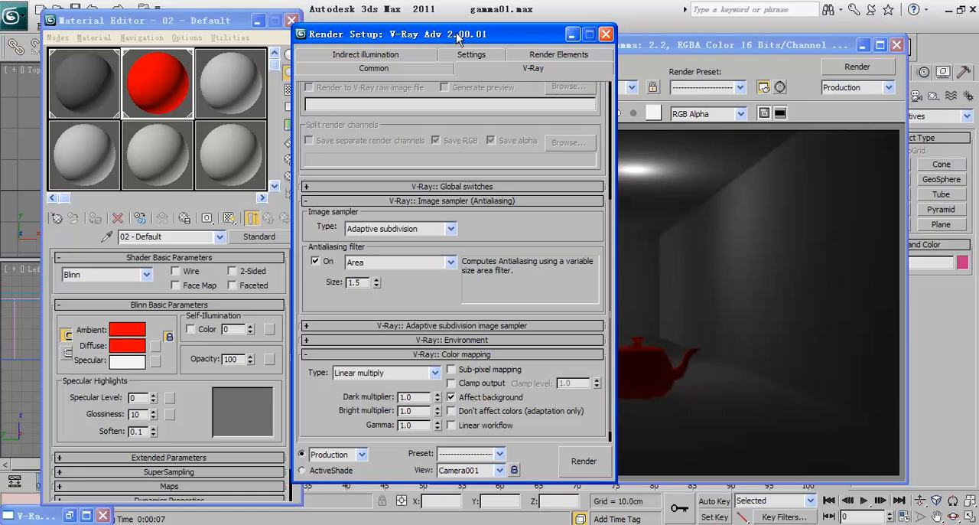
Step: Render Camera001 again, then minimize the rendered frame and Render Setup windows to clear the viewports
key("shift+q")
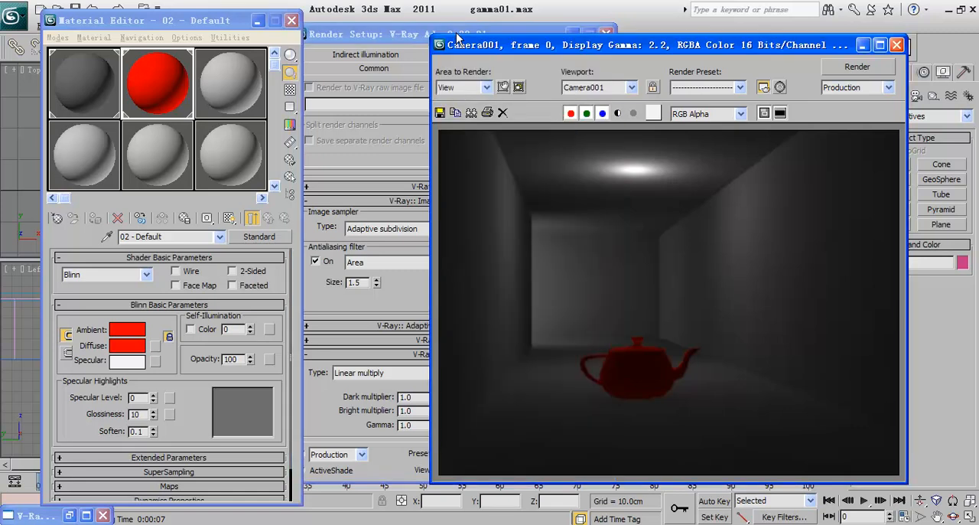
left_click_drag(457, 43, 158, 38)
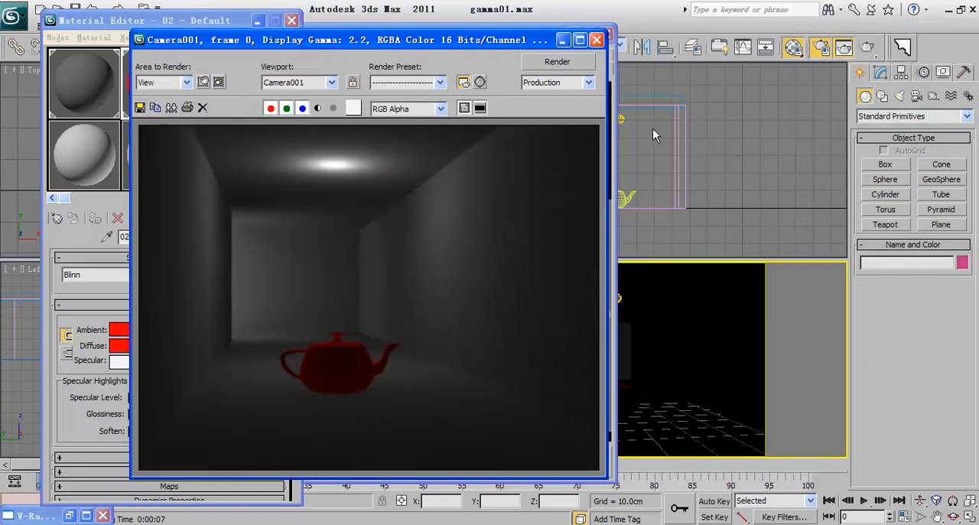
left_click(878, 166)
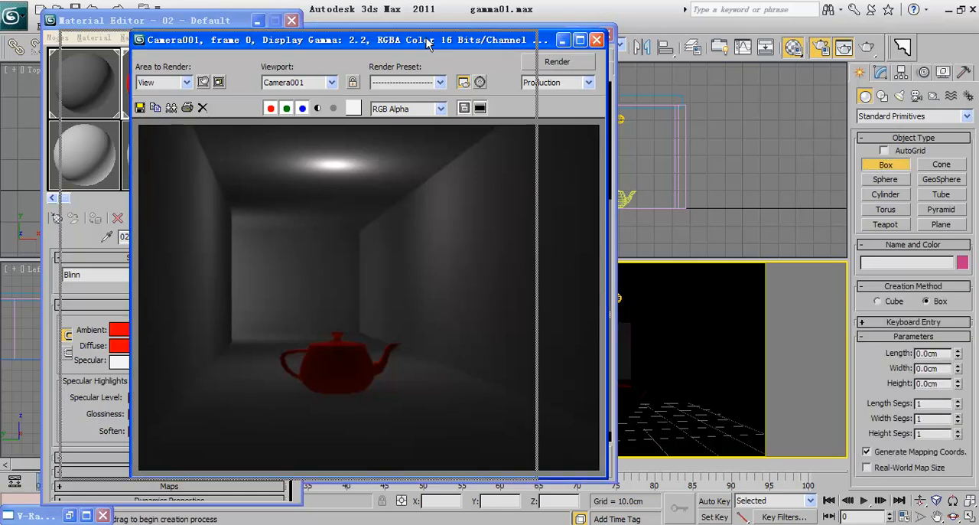
left_click_drag(552, 38, 475, 38)
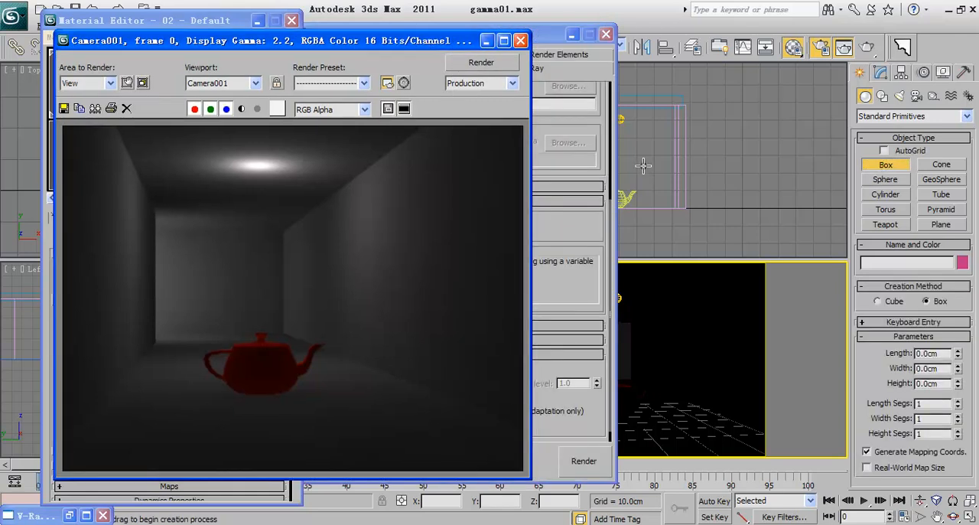
left_click(489, 43)
left_click_drag(540, 37, 416, 34)
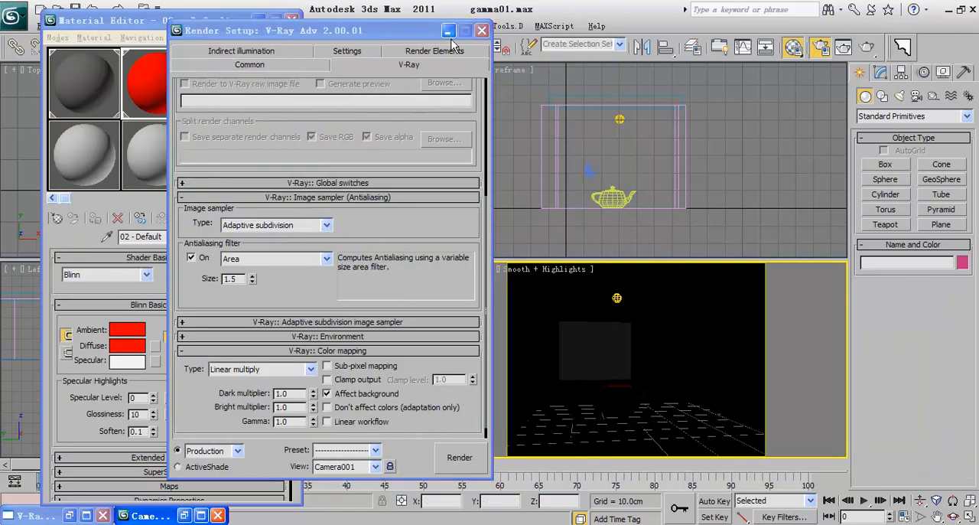
left_click(448, 30)
Step: Load Yellobrk.JPG as the diffuse bitmap of material 03 - Default and assign the material to the wall Box002
left_click(726, 343)
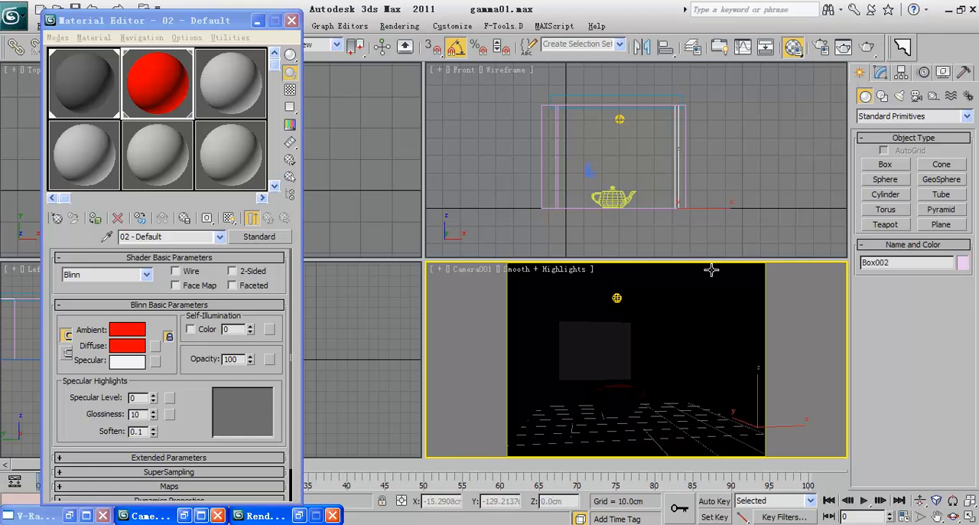
left_click_drag(176, 20, 218, 12)
left_click(277, 75)
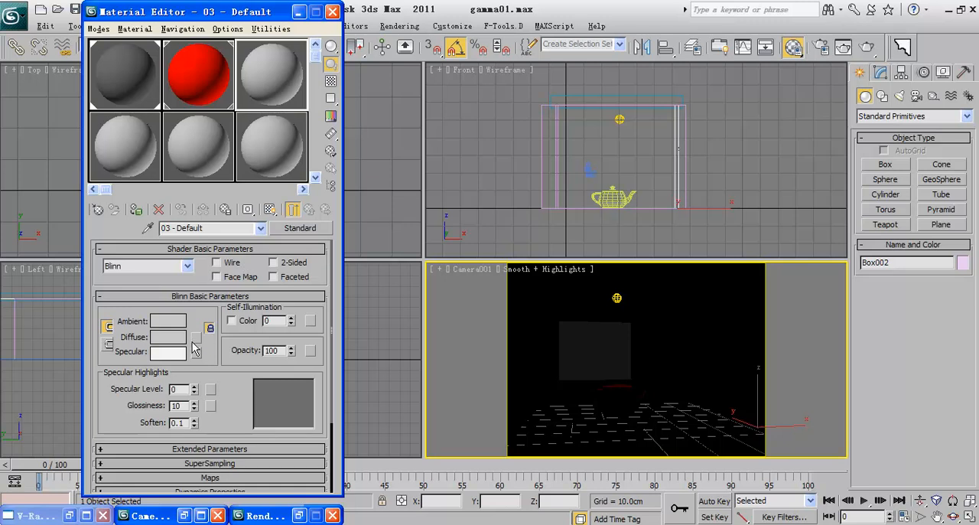
left_click(197, 337)
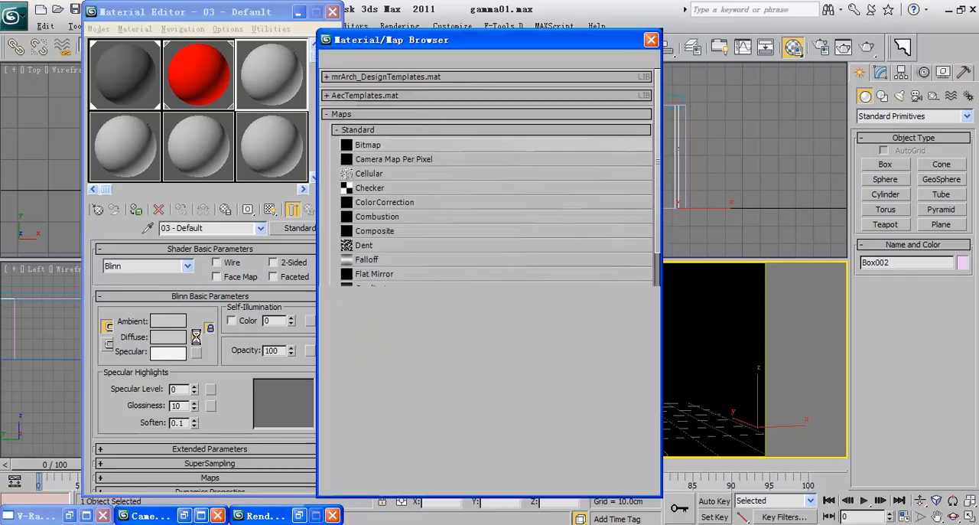
double_click(367, 145)
left_click(164, 92)
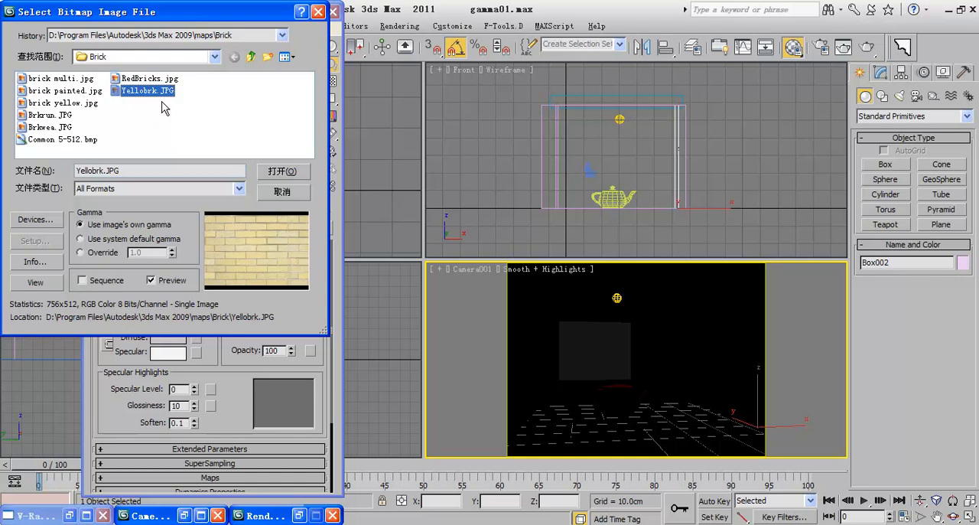
left_click(283, 173)
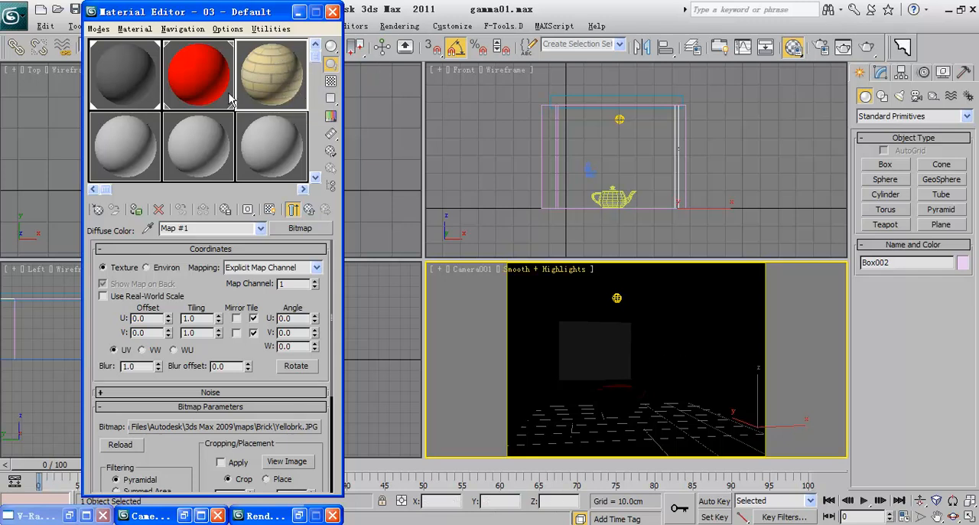
left_click(138, 212)
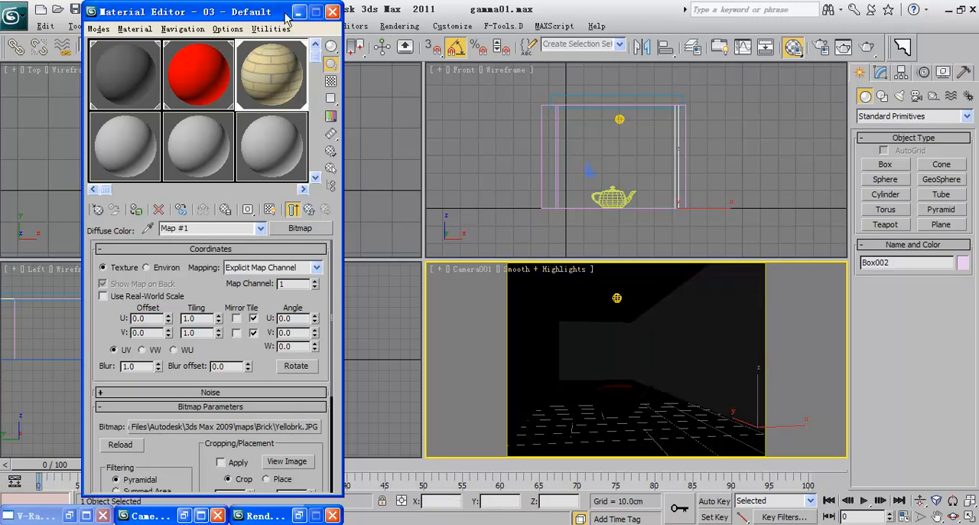
Step: Delete the light above the teapot in the front view and make the camera view active
left_click_drag(276, 10, 252, 78)
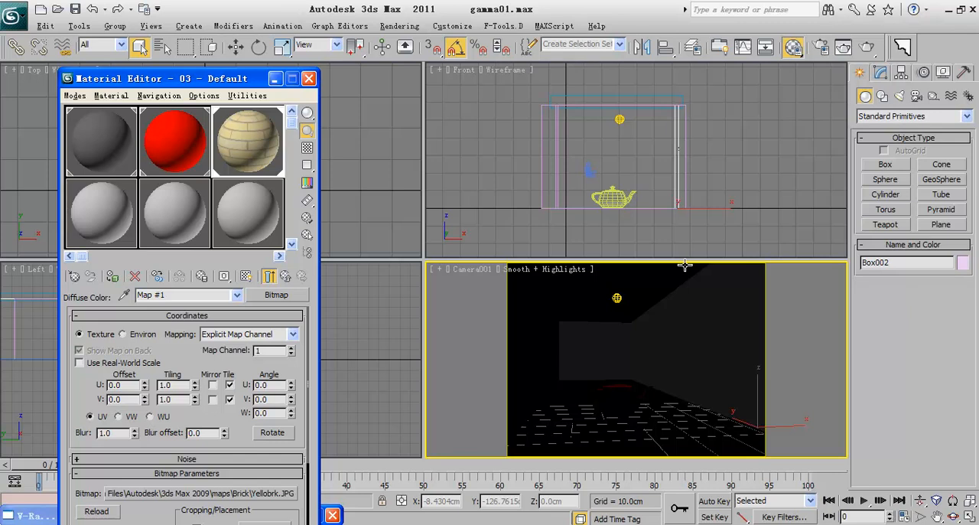
left_click(236, 47)
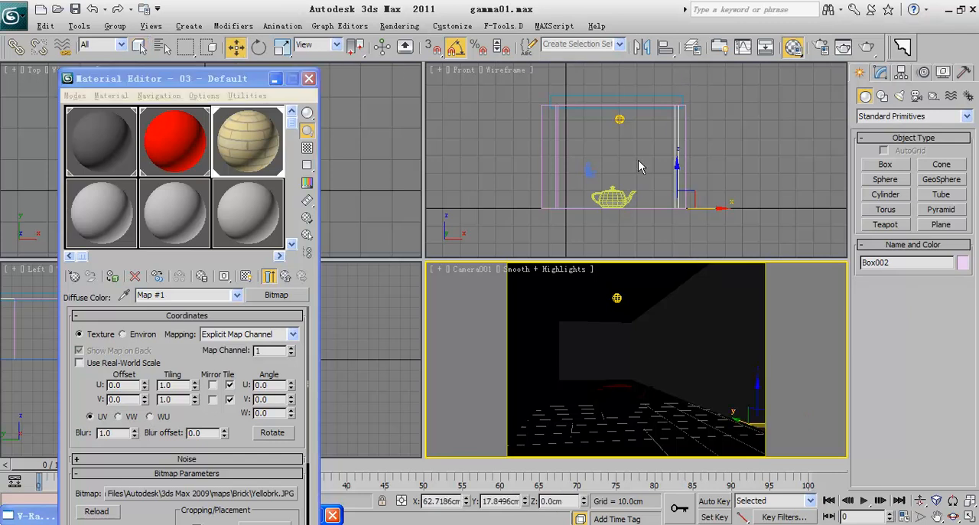
left_click(618, 121)
key("Delete")
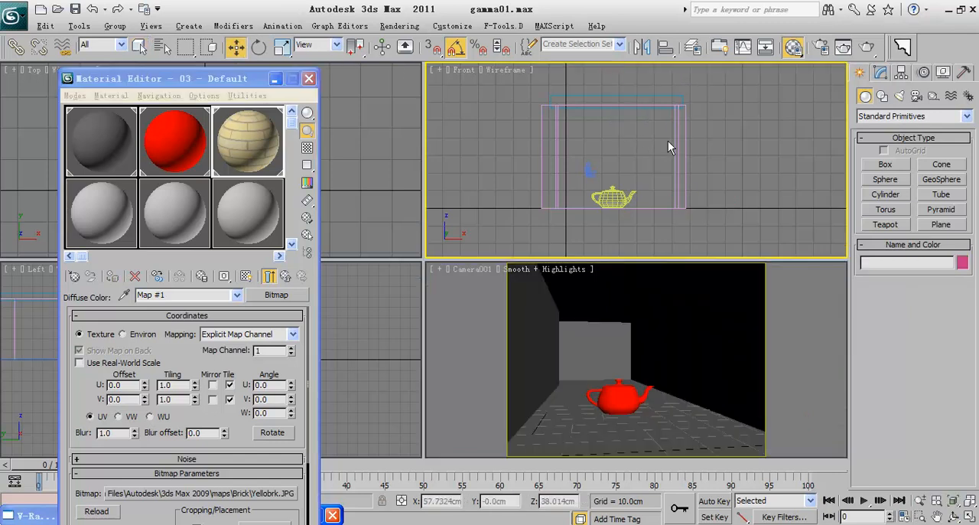
right_click(668, 302)
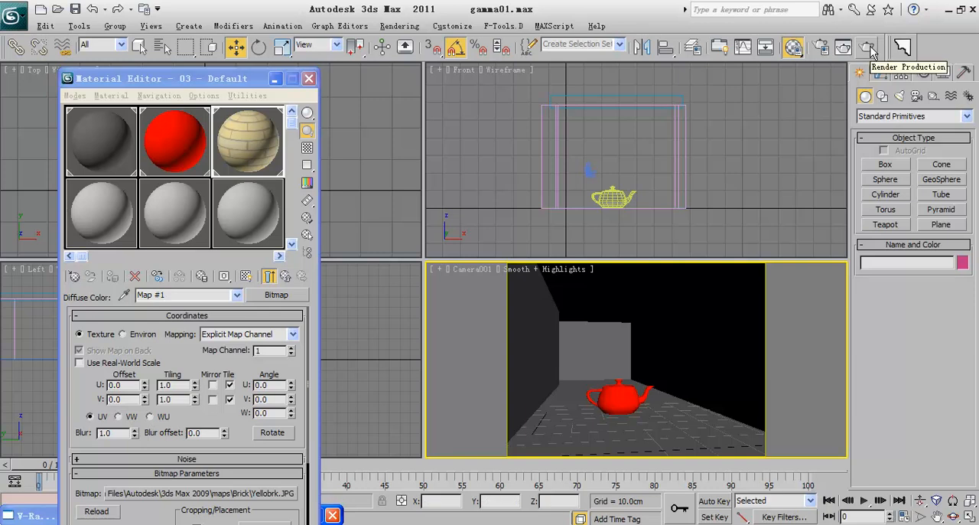
Step: Set the V-Ray irradiance map preset to Low and render Camera001
left_click(820, 46)
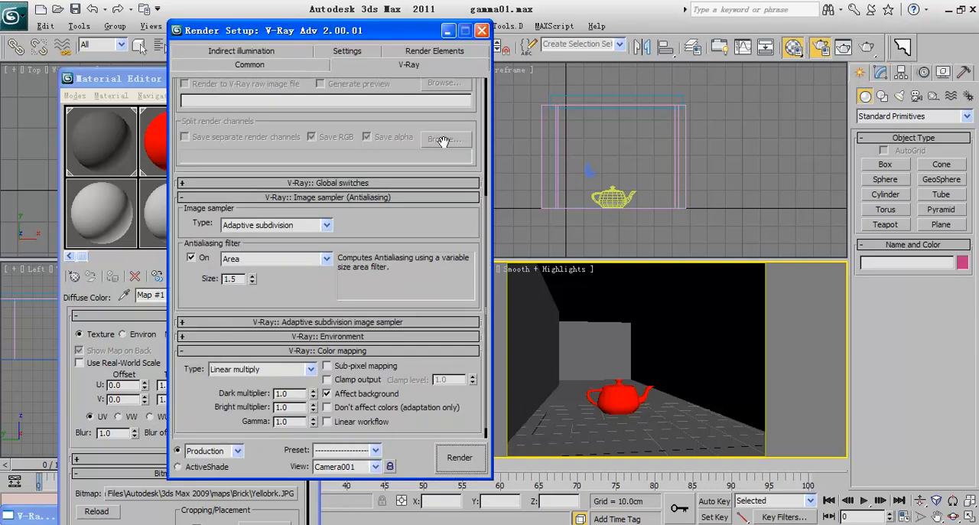
scroll(313, 138, "up", 5)
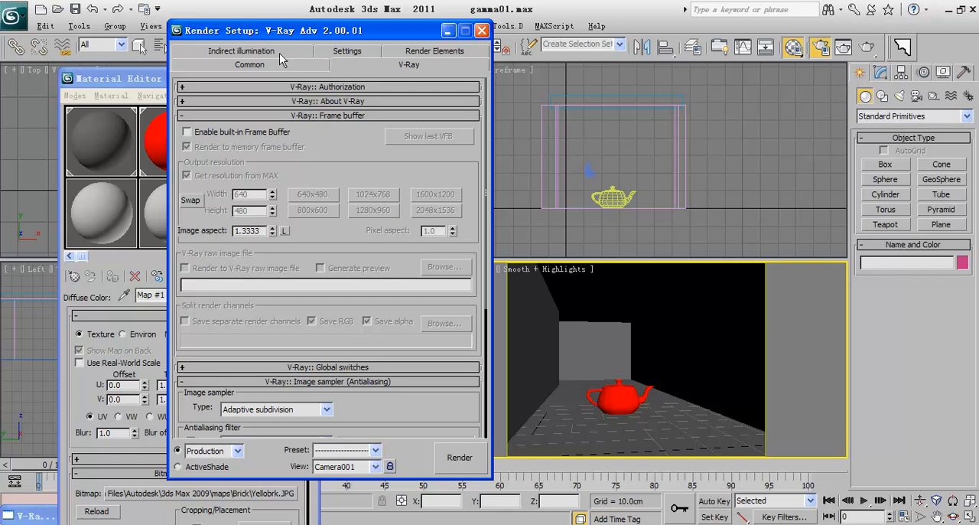
left_click(255, 58)
left_click(360, 281)
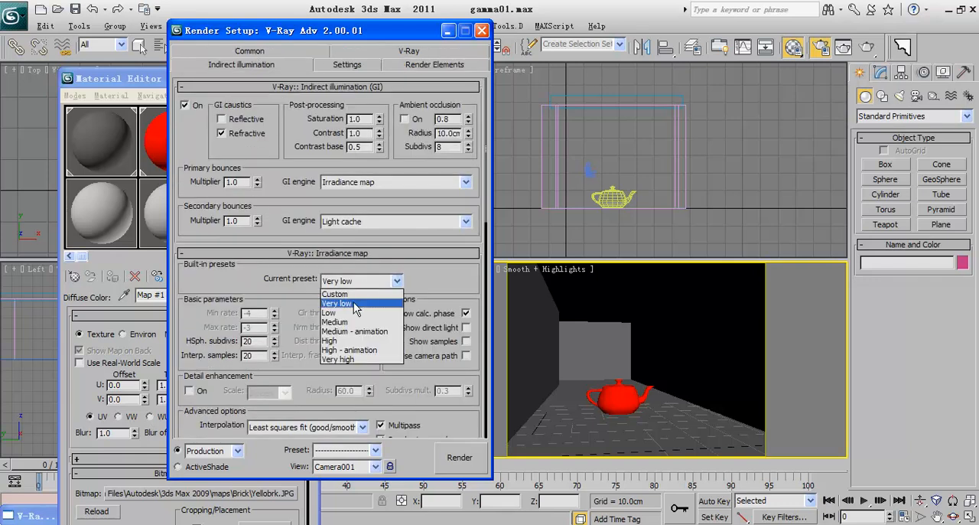
left_click(346, 313)
scroll(306, 303, "down", 3)
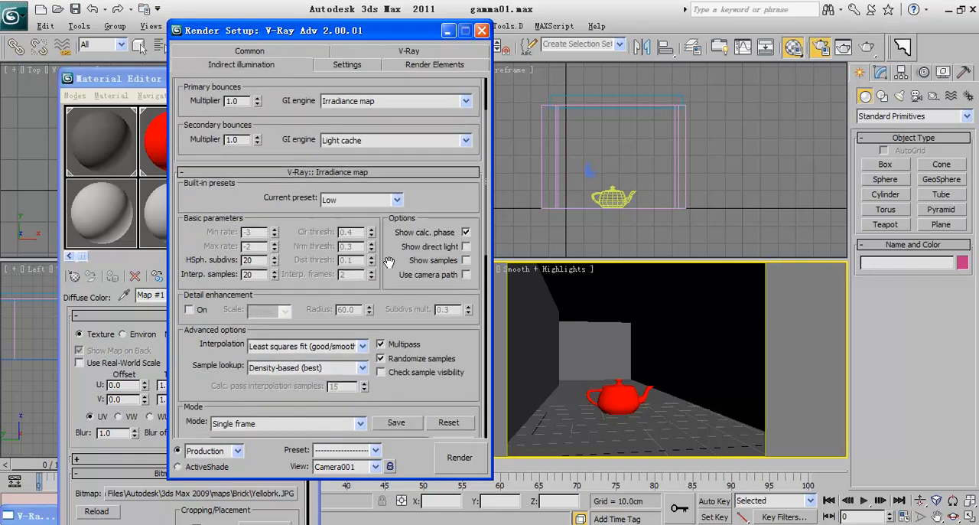
left_click(455, 459)
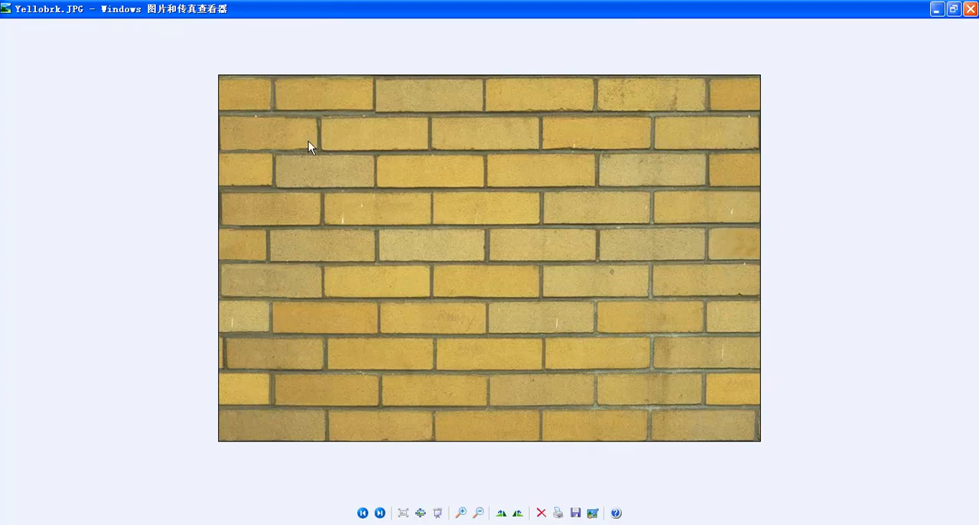
Step: Switch from the image viewer back to 3ds Max and move the rendered frame window beside the Material Editor
left_click(428, 523)
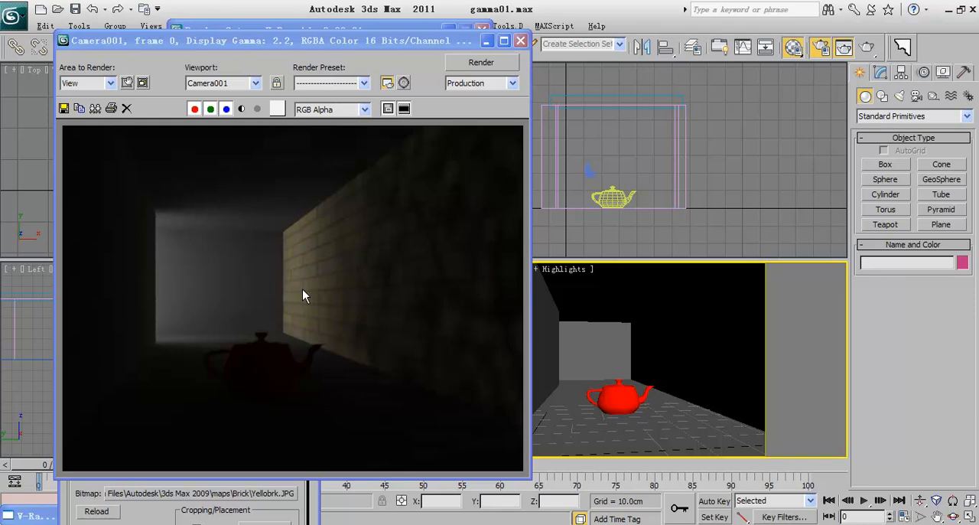
left_click_drag(279, 44, 559, 42)
left_click(118, 338)
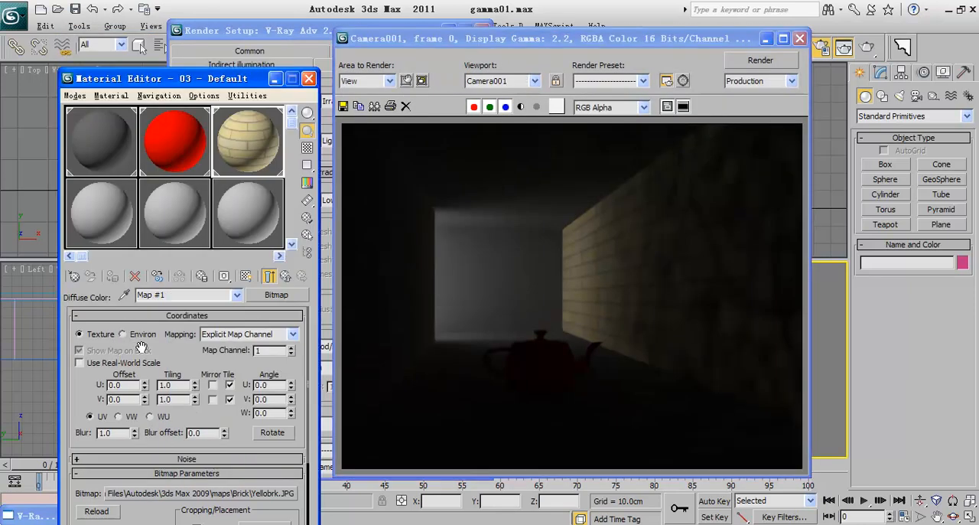
Step: Reload Yellobrk.JPG in material 03 - Default with a gamma override of 2.2 and render the camera view again
left_click(258, 494)
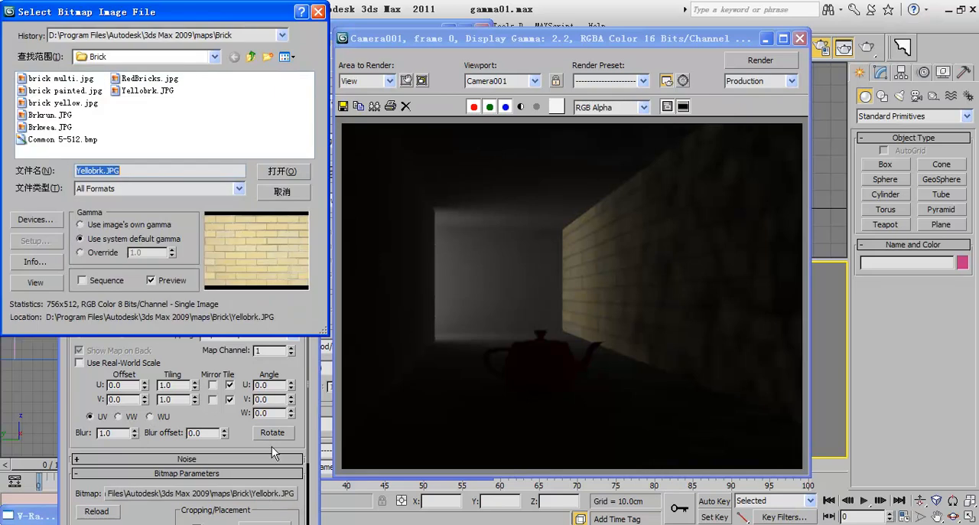
left_click(105, 226)
left_click(107, 239)
left_click(94, 254)
left_click_drag(165, 254, 74, 253)
type("2.2")
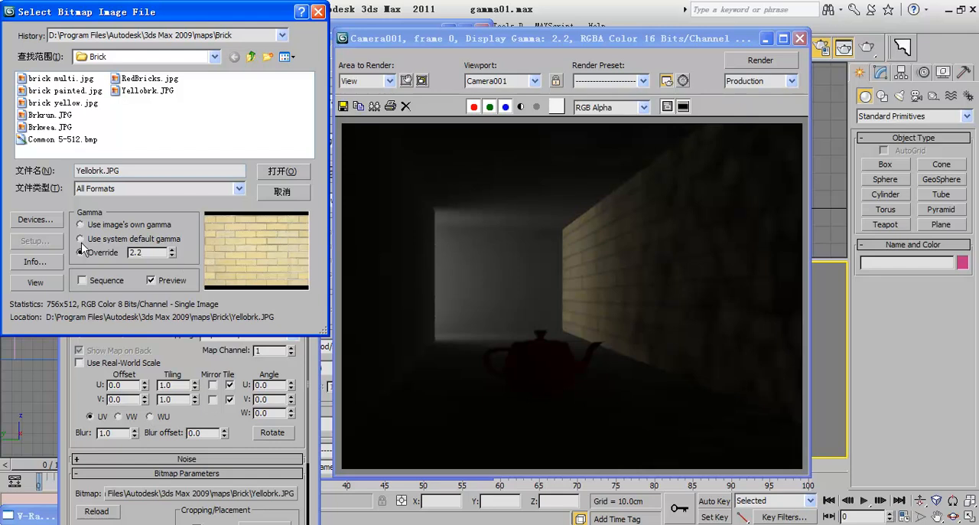
left_click_drag(143, 13, 490, 14)
left_click(619, 173)
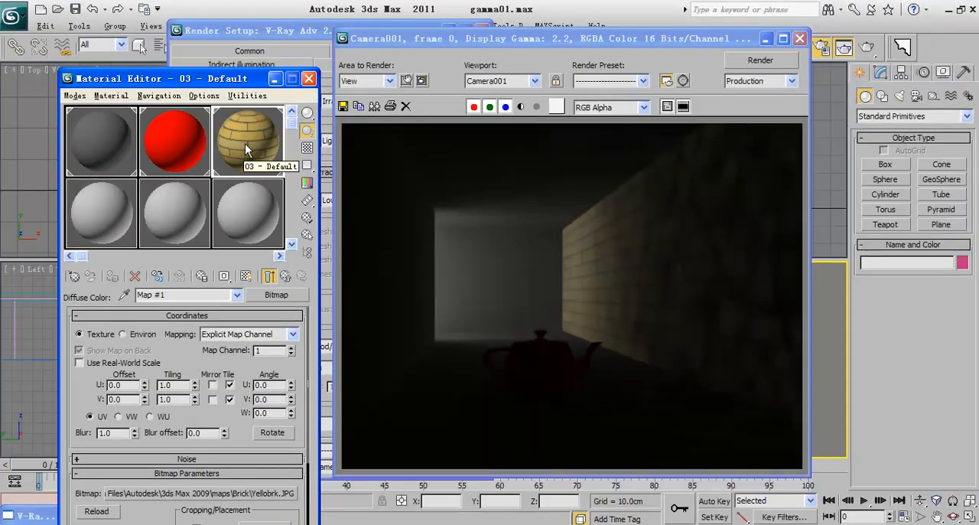
left_click(866, 47)
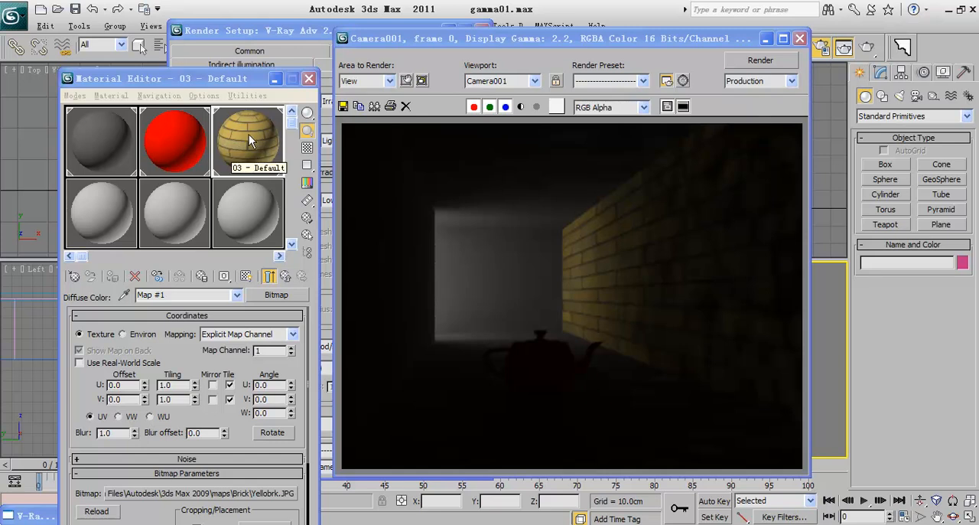
Step: Minimize the Render Setup window and set both the input and output gamma for bitmap files to 2.2 in the Gamma/LUT preferences
left_click_drag(473, 41, 489, 81)
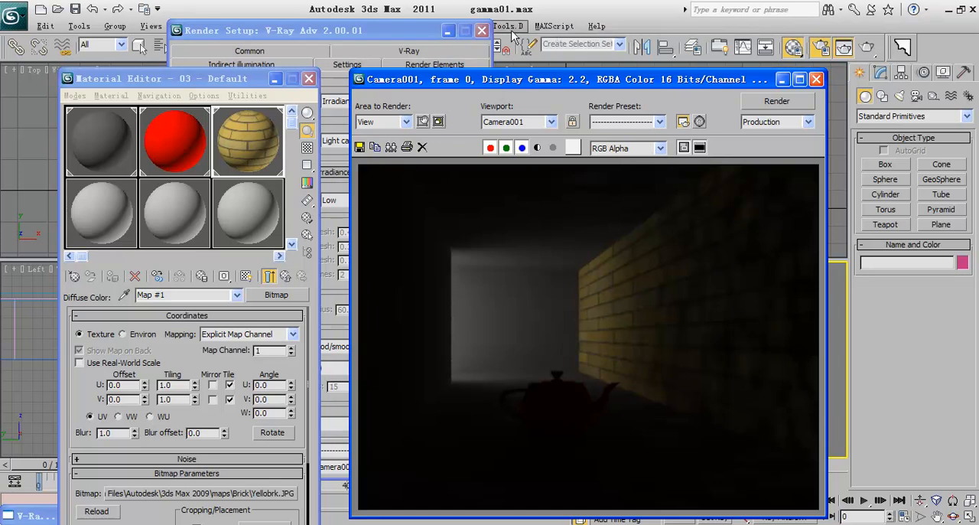
left_click(447, 31)
left_click(413, 29)
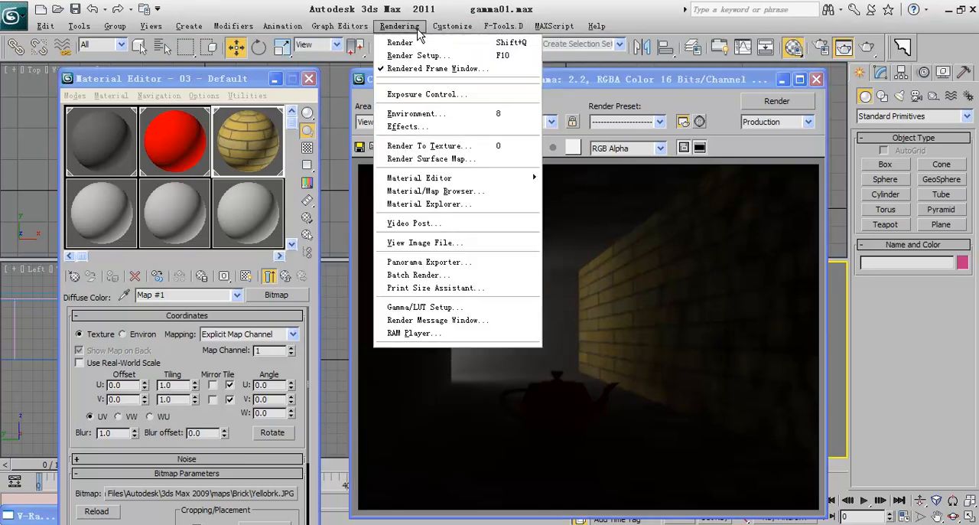
left_click(462, 310)
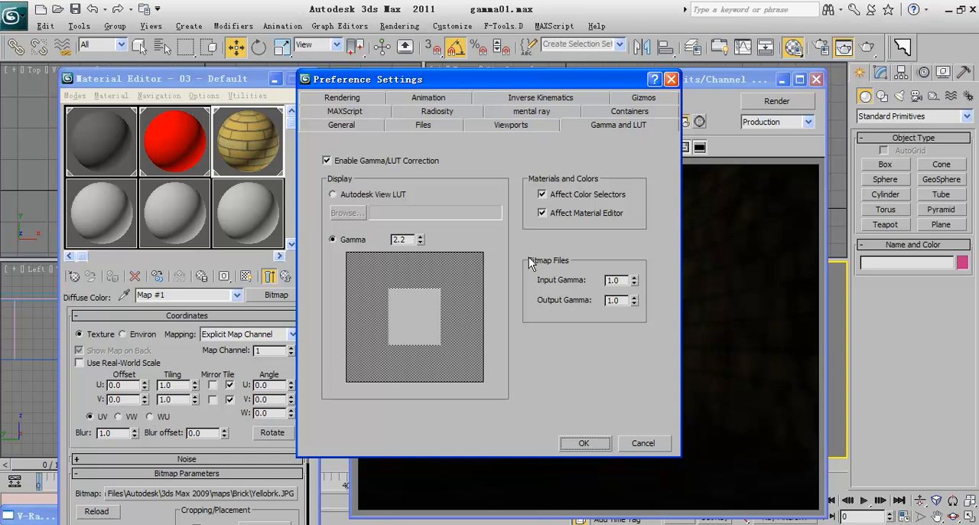
left_click_drag(624, 280, 589, 279)
type("2.2")
key("Tab")
type("2")
left_click(589, 450)
Step: Reload Yellobrk.JPG in the material's diffuse bitmap using the system default gamma instead of an override
left_click(201, 494)
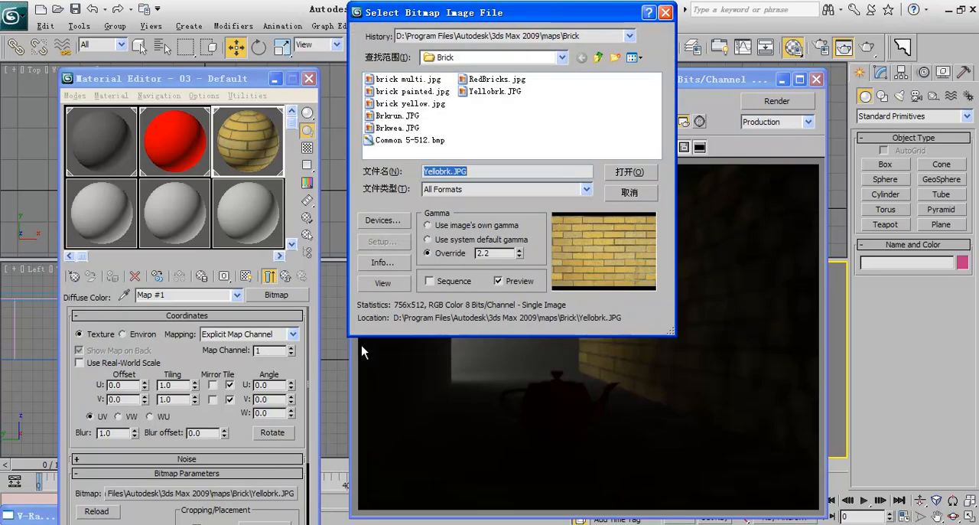
left_click(462, 241)
left_click(519, 249)
left_click(433, 225)
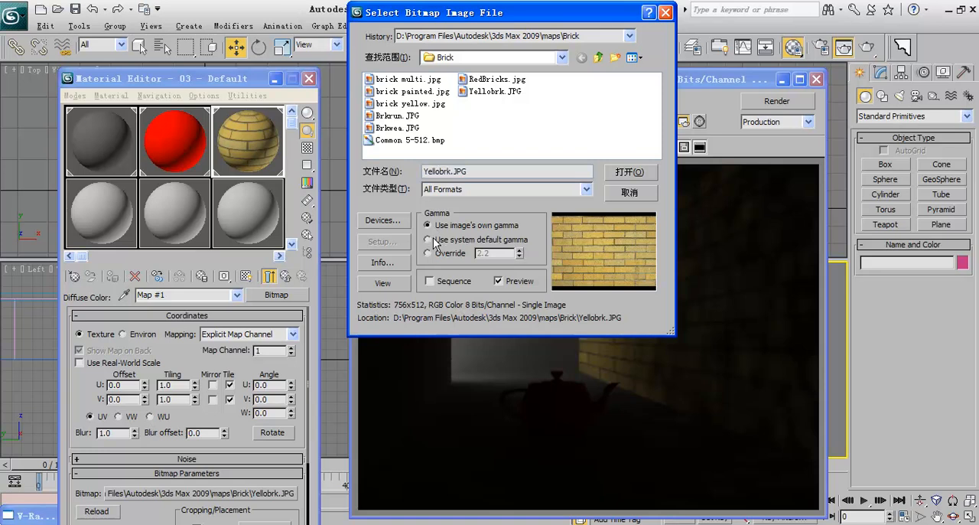
left_click(455, 240)
left_click(626, 172)
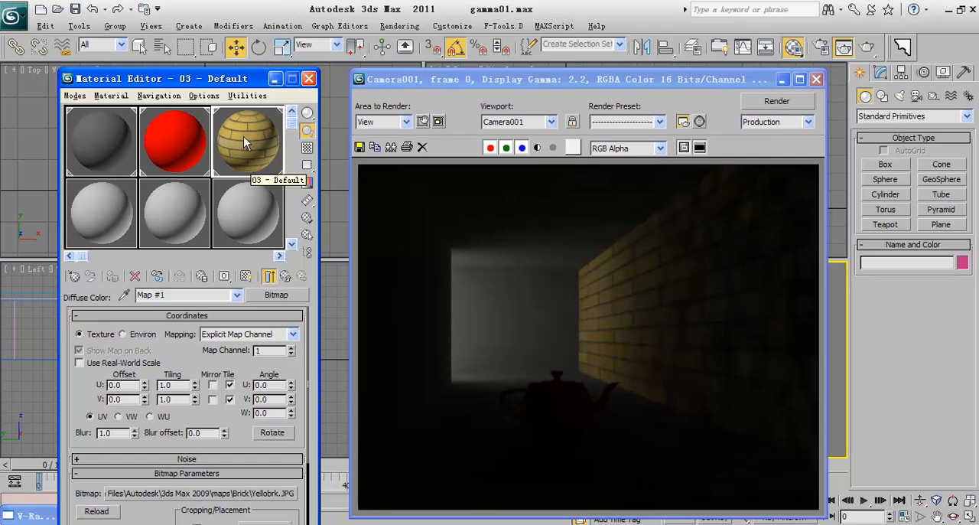
Step: Review the bitmap gamma preferences and the gamma options offered when saving the rendered image, without saving
left_click(414, 28)
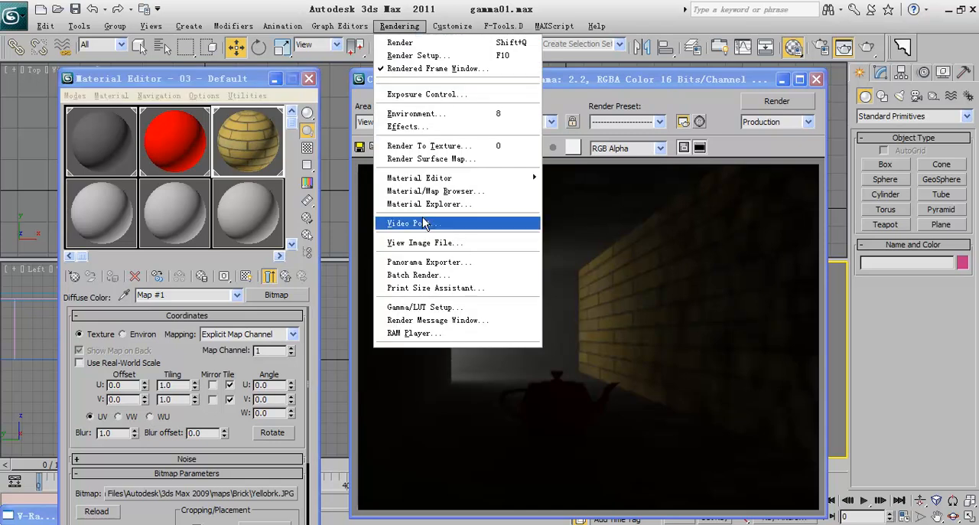
left_click(494, 308)
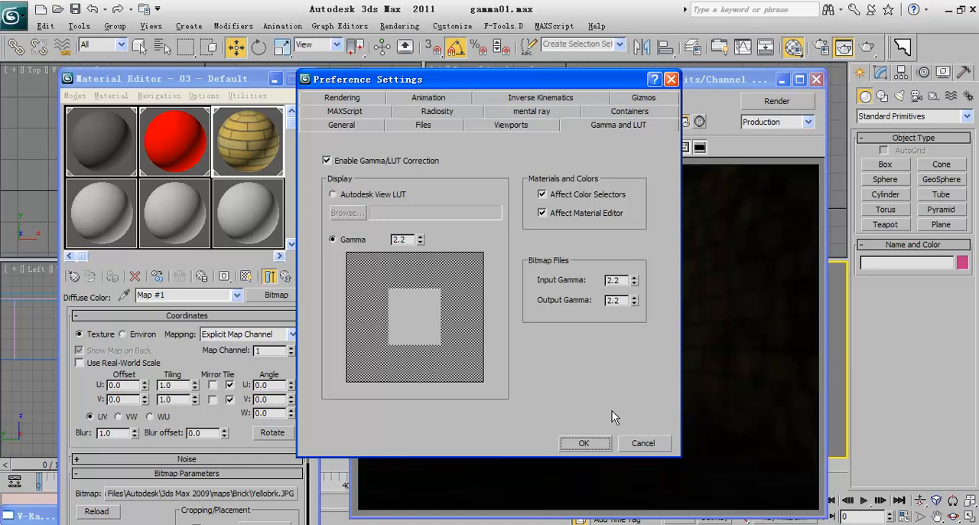
left_click(584, 444)
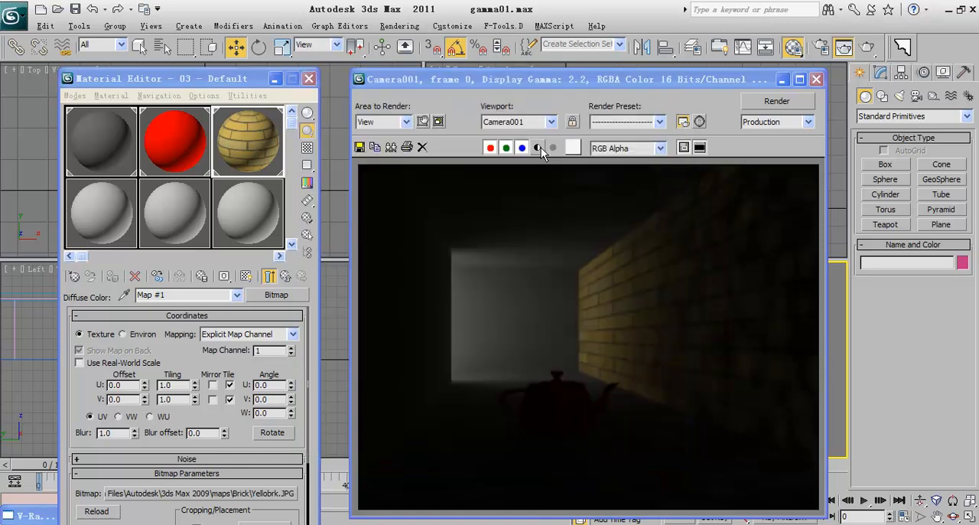
left_click_drag(575, 80, 496, 55)
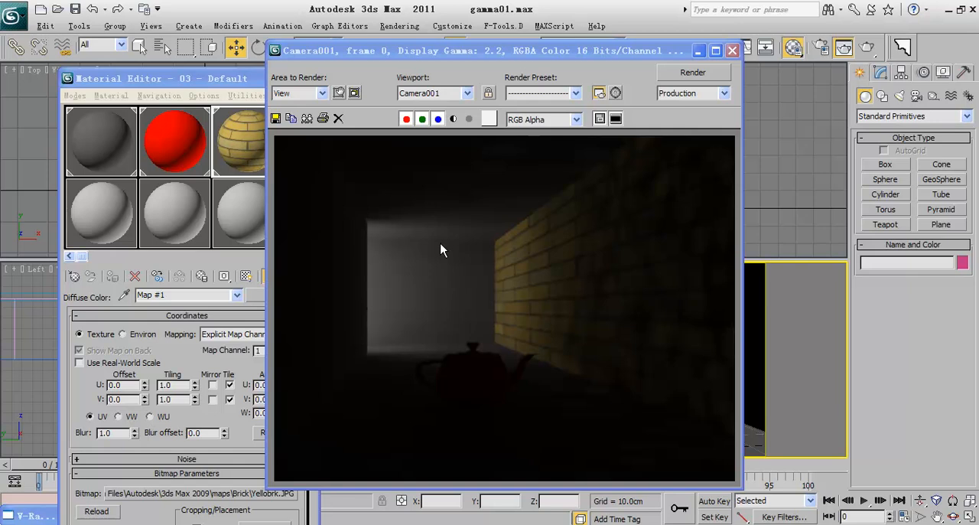
left_click(276, 118)
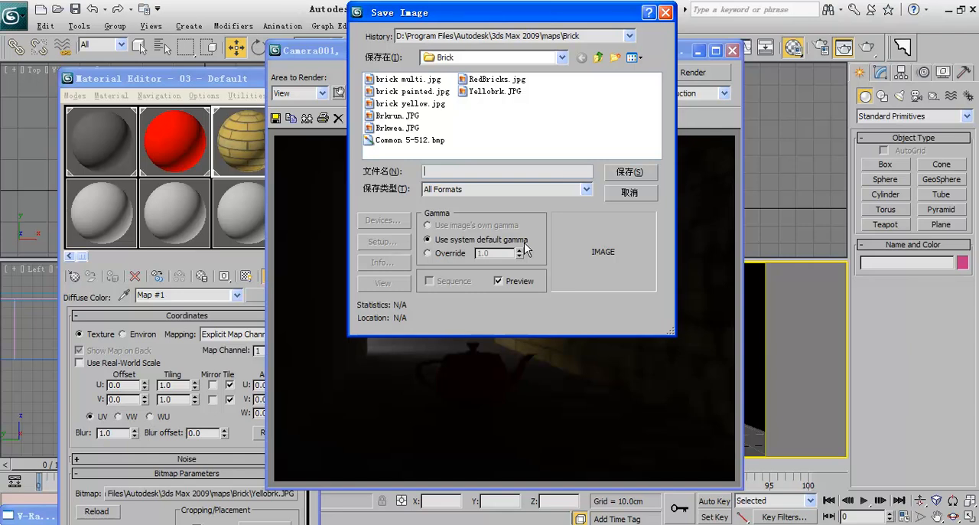
left_click_drag(497, 12, 515, 72)
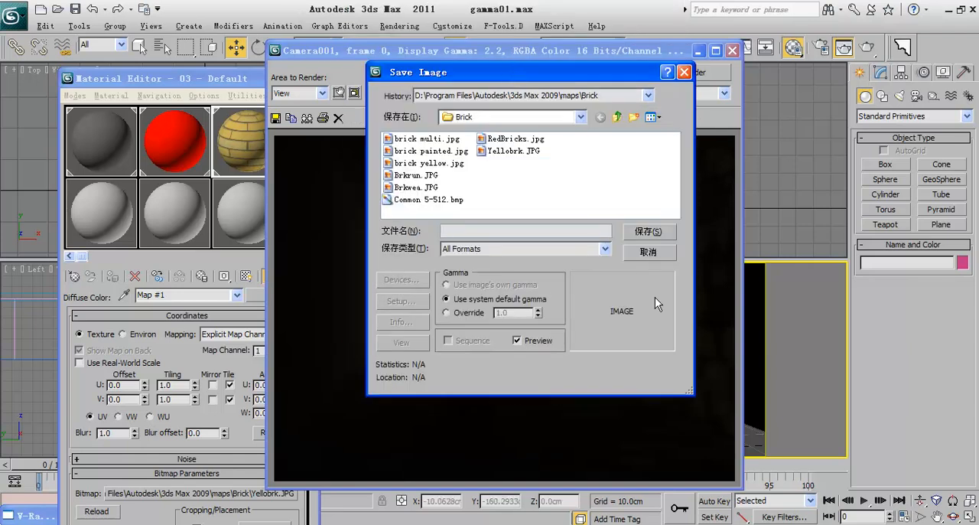
left_click(648, 252)
Step: Examine the output gamma and the Enable Gamma/LUT Correction option in the preferences, and cancel without applying changes
left_click(385, 26)
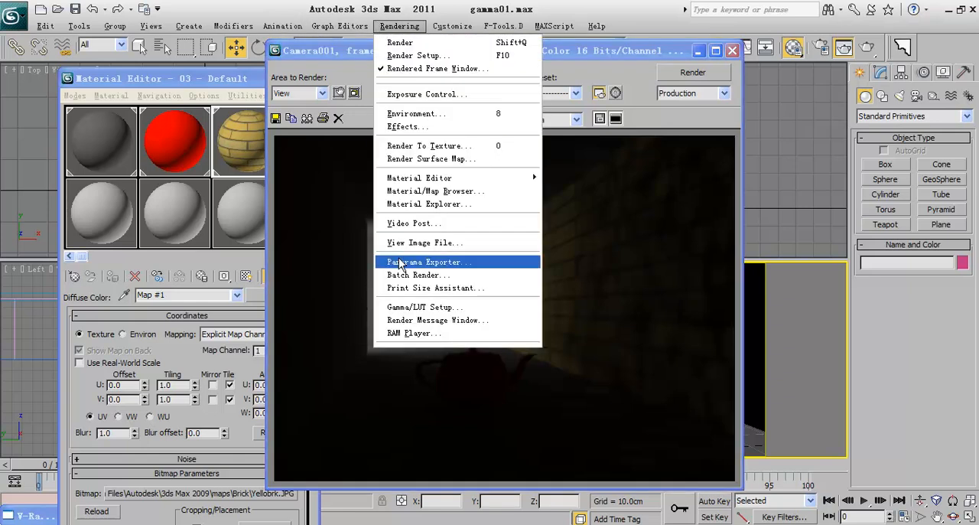
left_click(422, 307)
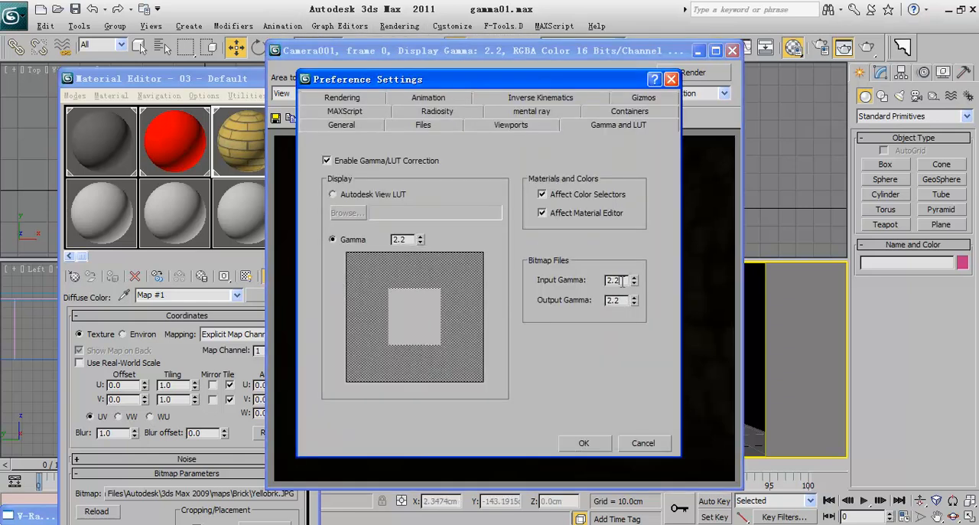
left_click_drag(620, 300, 594, 304)
left_click(350, 160)
left_click(351, 162)
left_click(351, 163)
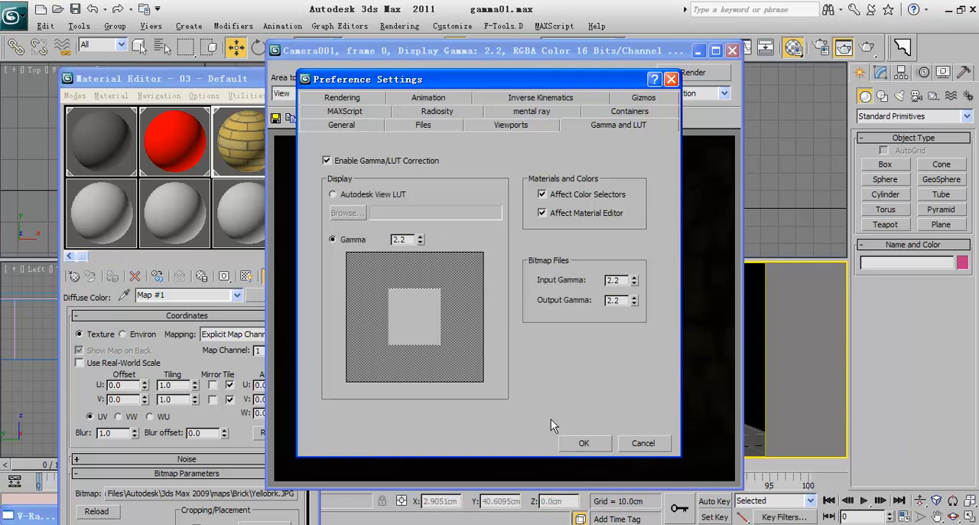
left_click(640, 445)
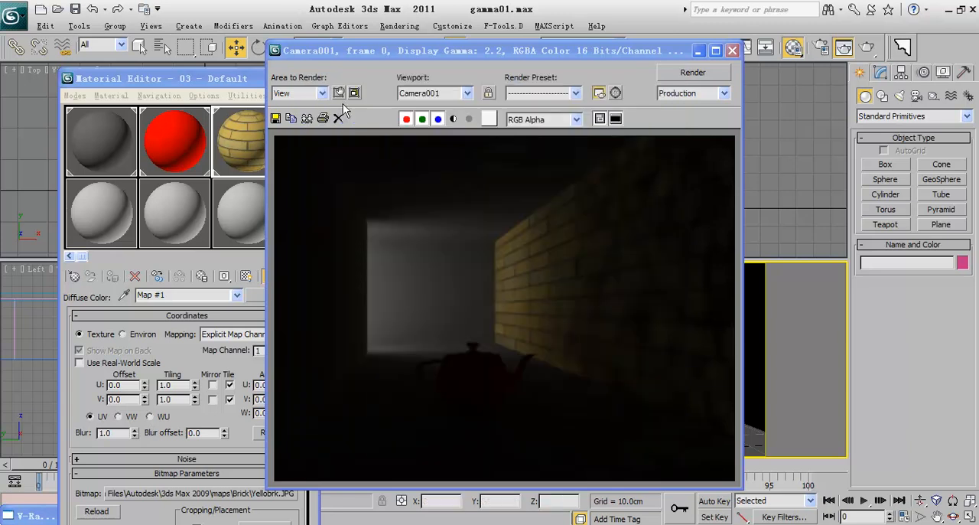
Step: Save the rendered image as test.jpg in the Brick folder with the system default gamma and open it in the image viewer
left_click(276, 119)
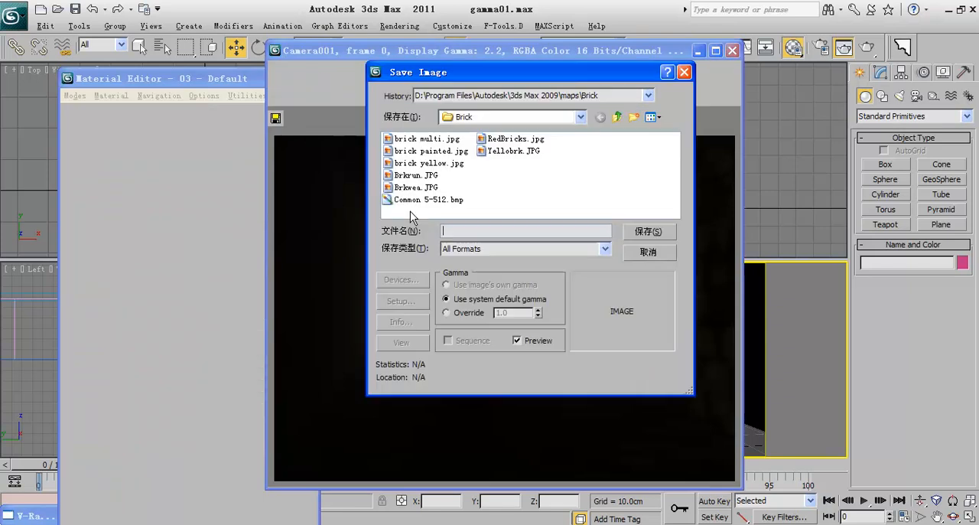
type("test.jpg")
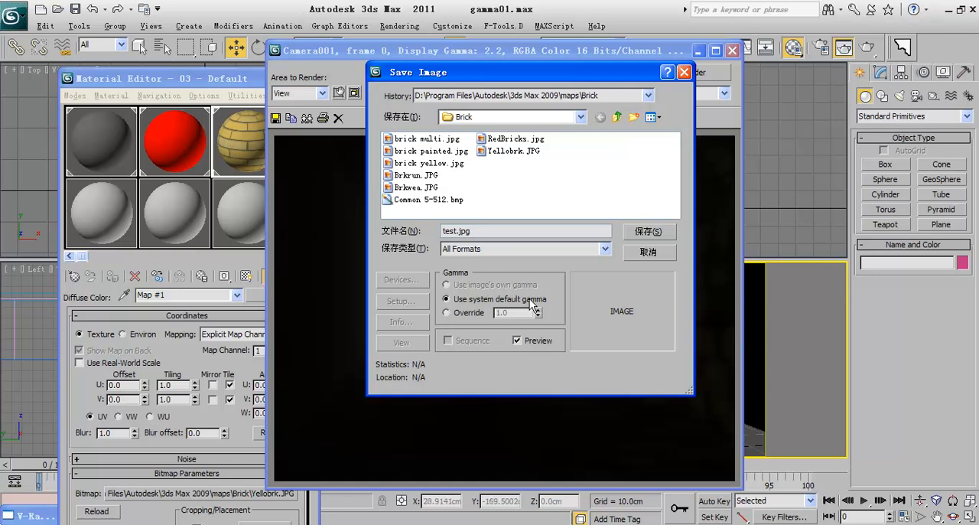
left_click(636, 235)
left_click(492, 311)
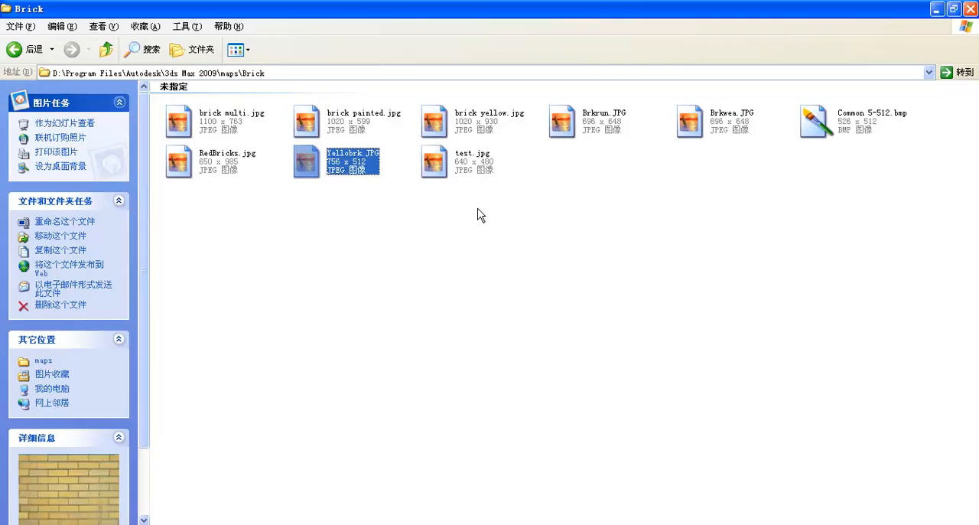
double_click(470, 161)
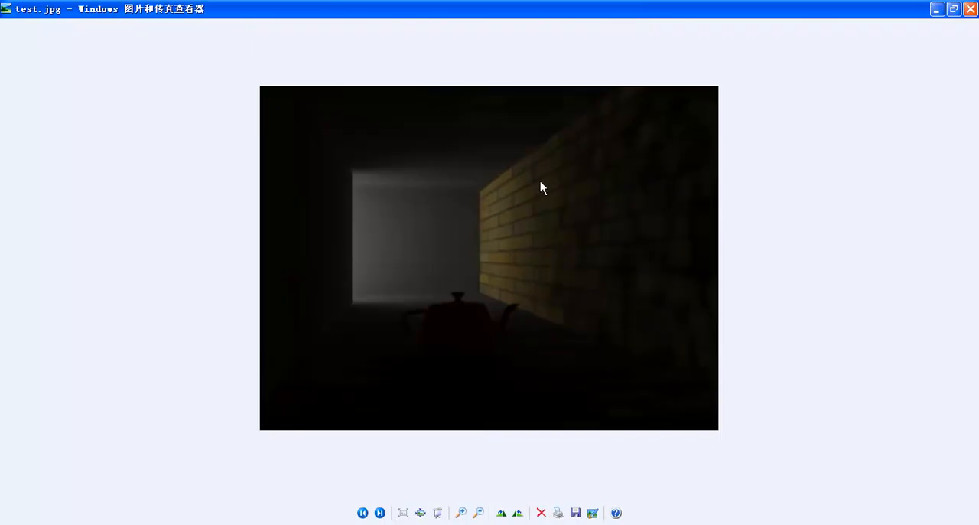
Step: Switch from the image viewer back to 3ds Max and disable Gamma/LUT correction
left_click(426, 523)
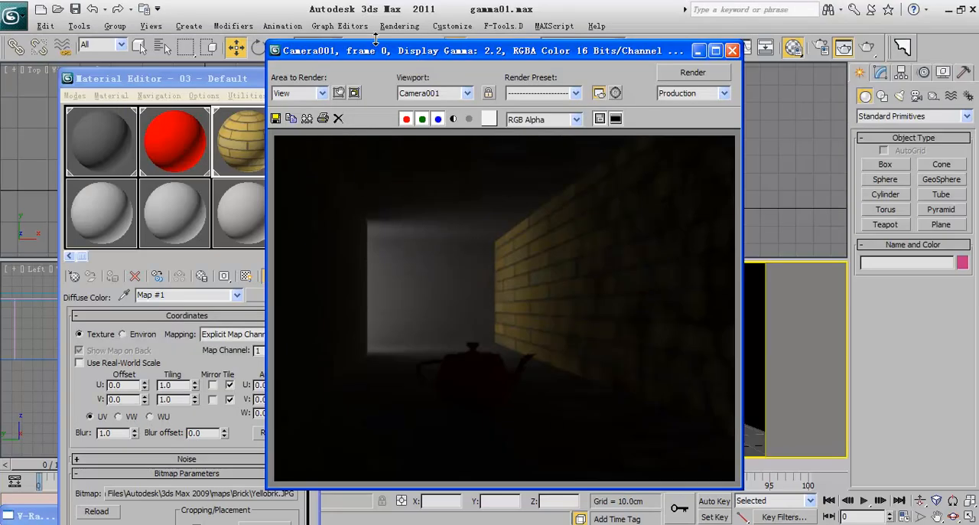
left_click_drag(376, 48, 421, 74)
left_click(399, 26)
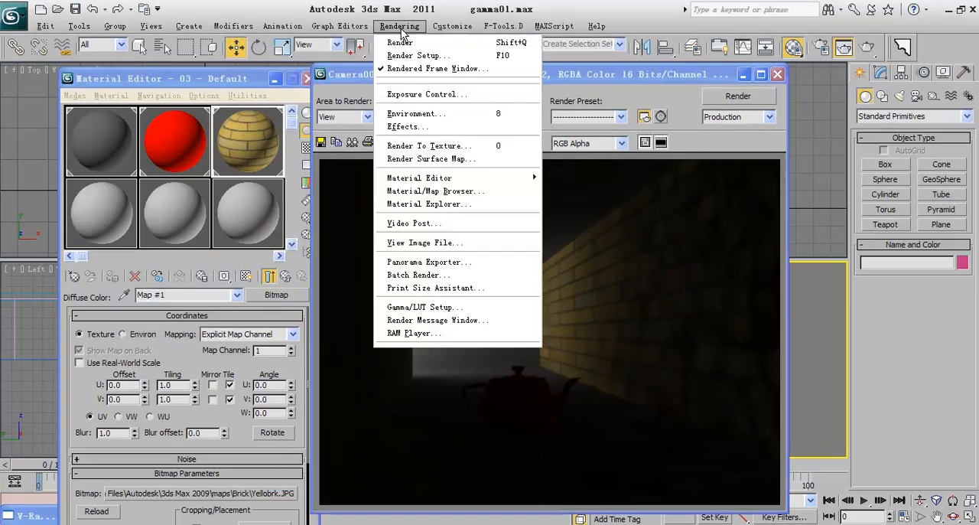
left_click(439, 307)
left_click(381, 162)
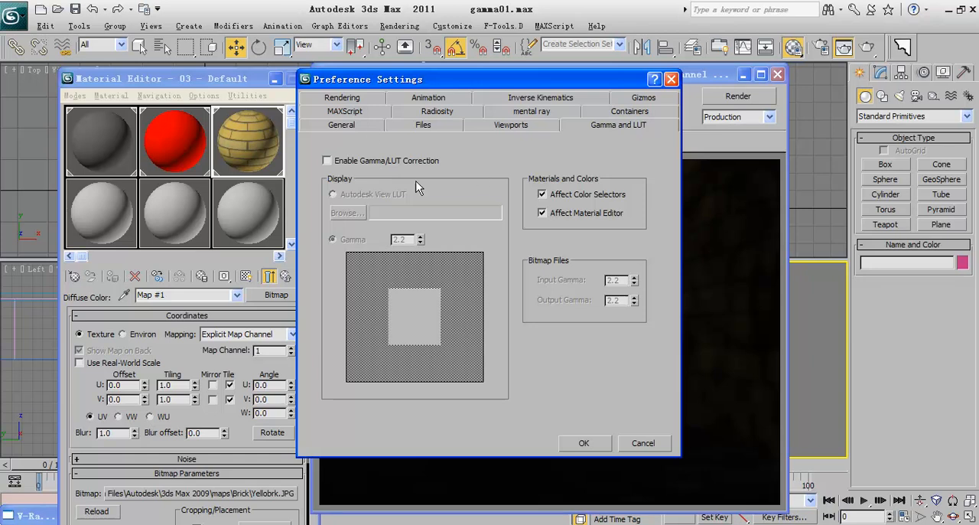
left_click(583, 442)
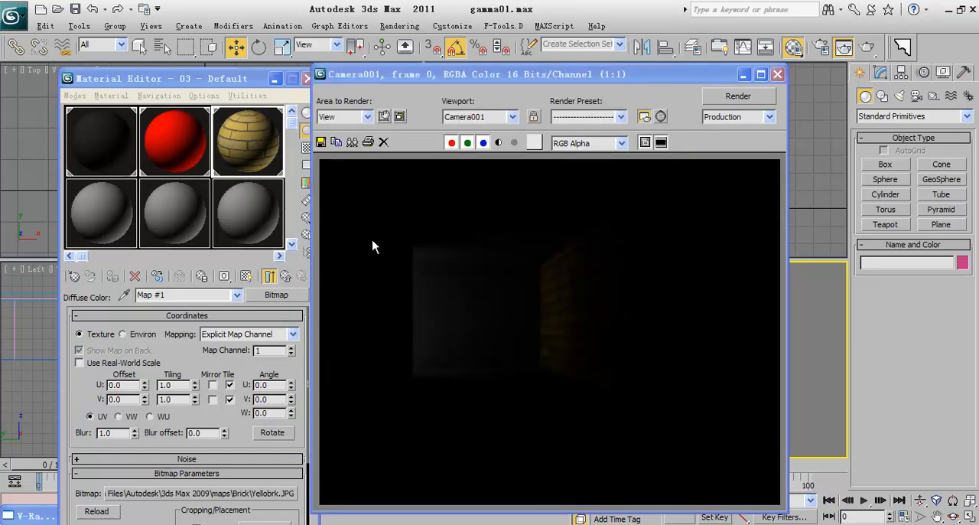
Step: Save the uncorrected rendered image as test2.jpg in the Brick folder at JPEG quality 100 and open it in the image viewer
left_click(320, 141)
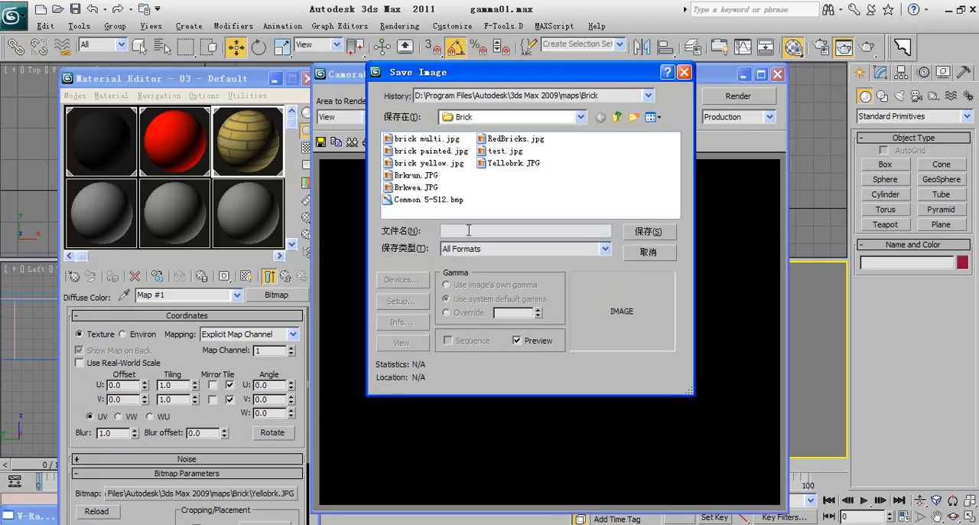
type("test2.jpg")
left_click_drag(511, 72, 218, 71)
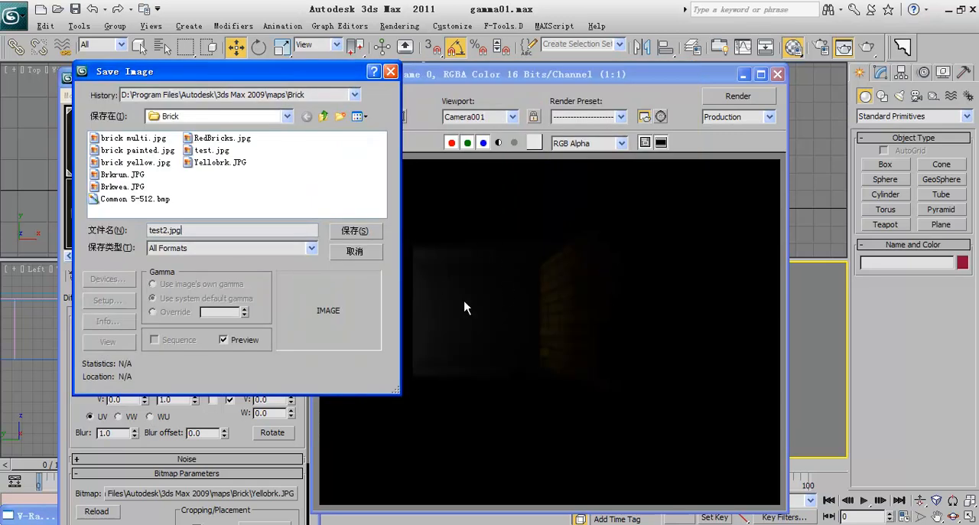
left_click(353, 232)
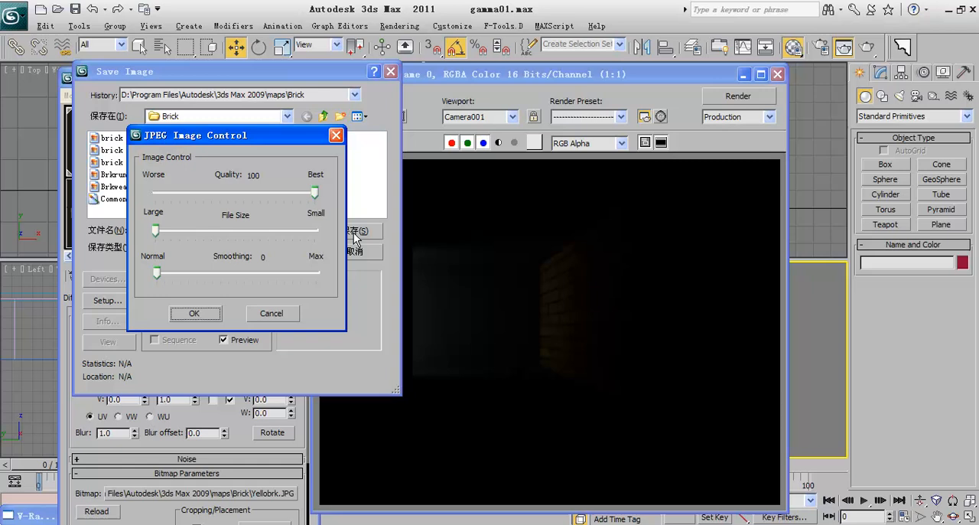
left_click(206, 315)
left_click(663, 523)
double_click(583, 170)
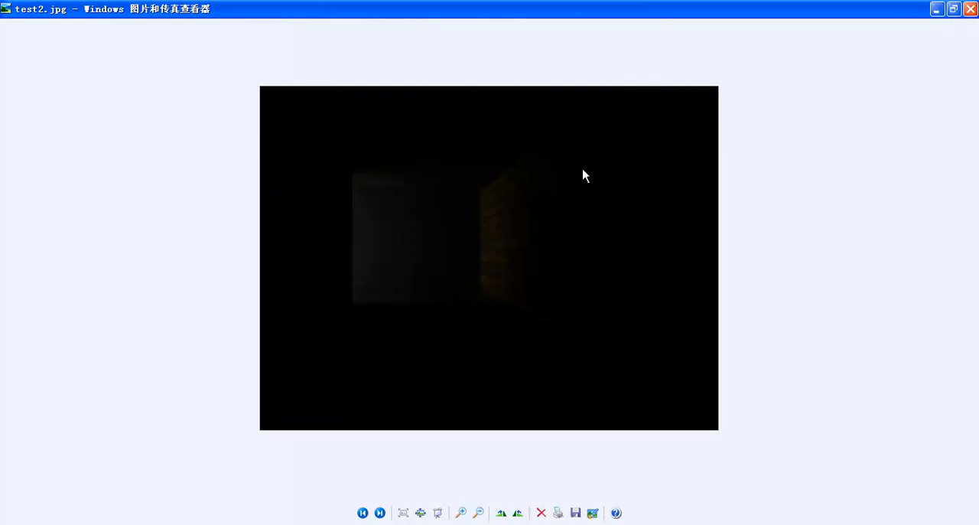
Step: Switch back to 3ds Max, enable Gamma/LUT correction, and set the bitmap input and output gamma to 1.0
left_click(436, 523)
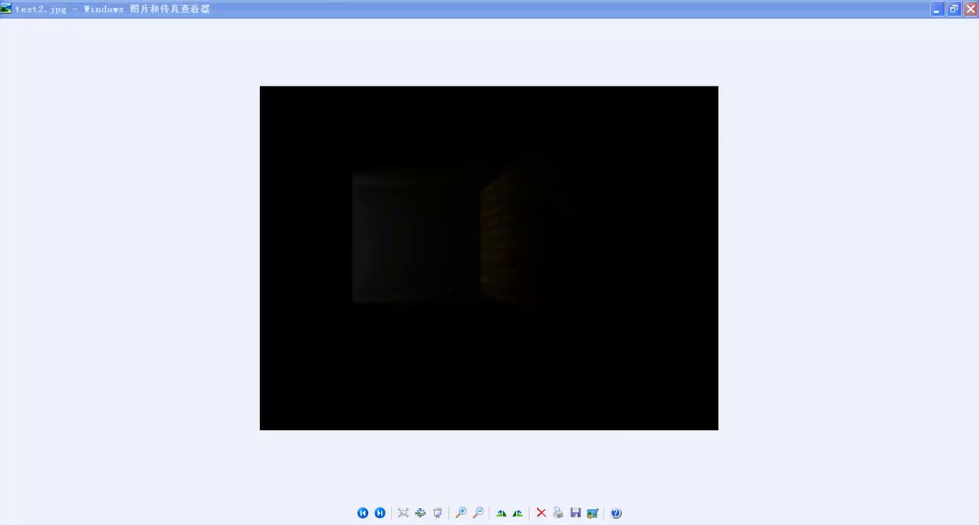
left_click(399, 26)
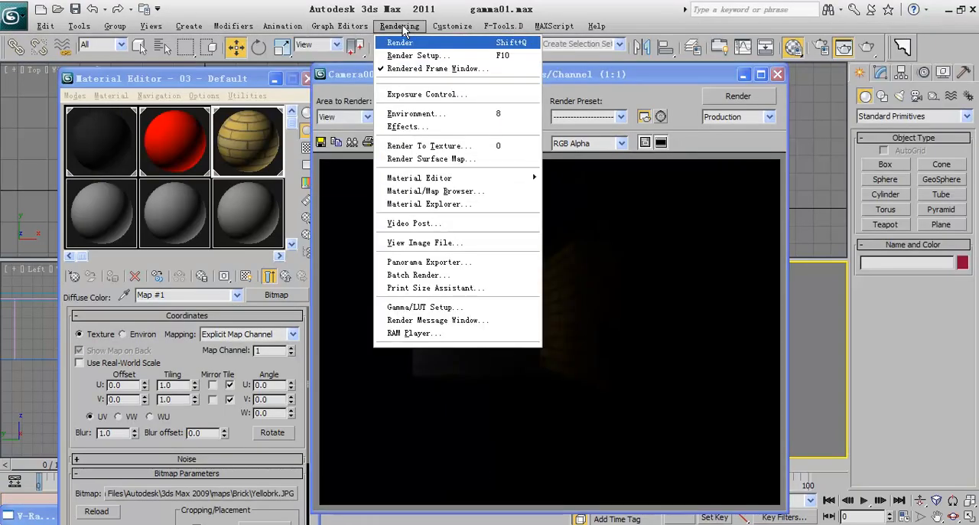
left_click(433, 307)
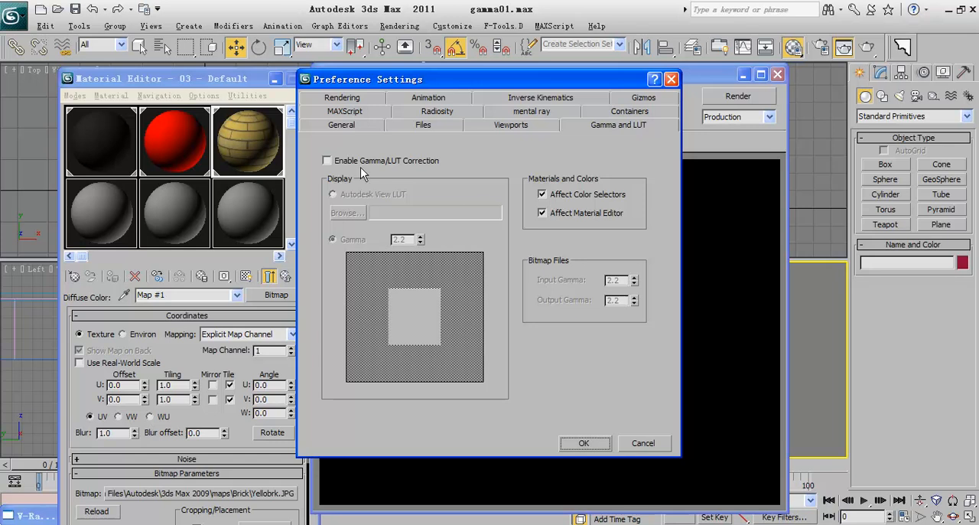
left_click(327, 161)
double_click(601, 280)
type("1")
key("Tab")
type("1")
key("Return")
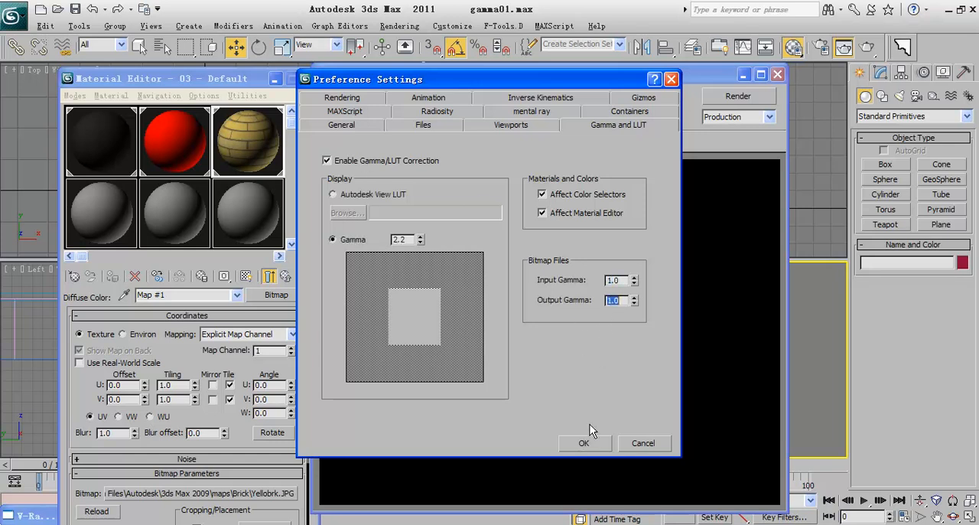
left_click(584, 443)
Step: Save the rendered image as a new JPEG in the Brick folder with gamma override 2.2 and quality 100
left_click(321, 142)
left_click(168, 312)
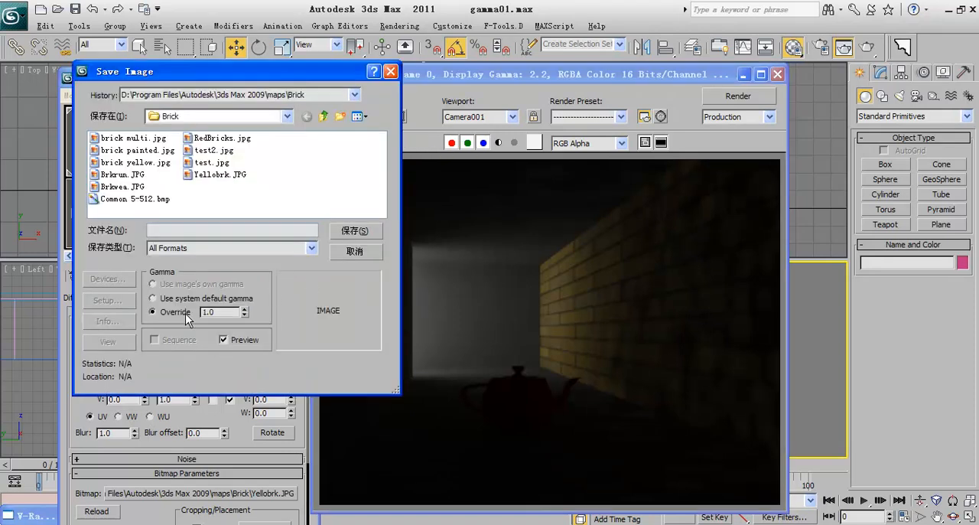
type("2.2")
left_click(346, 231)
left_click(212, 150)
left_click(163, 230)
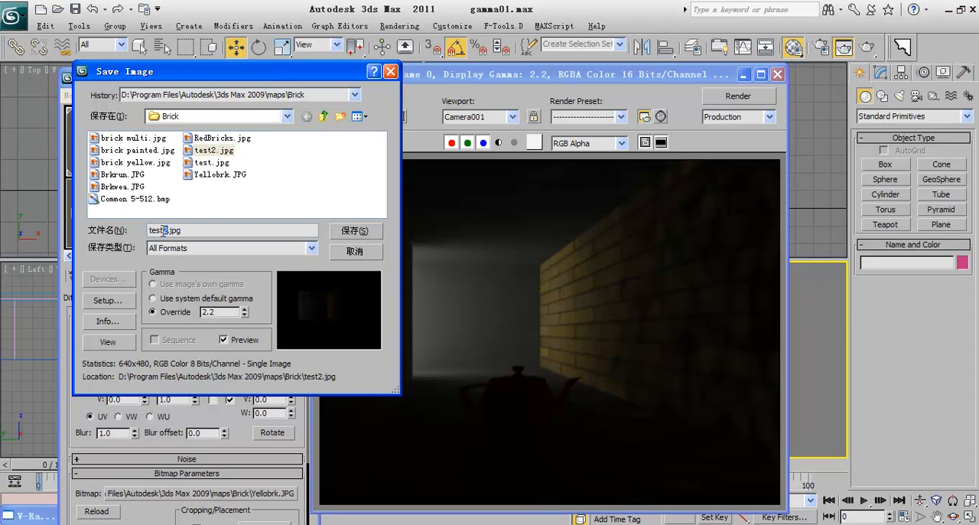
left_click(334, 236)
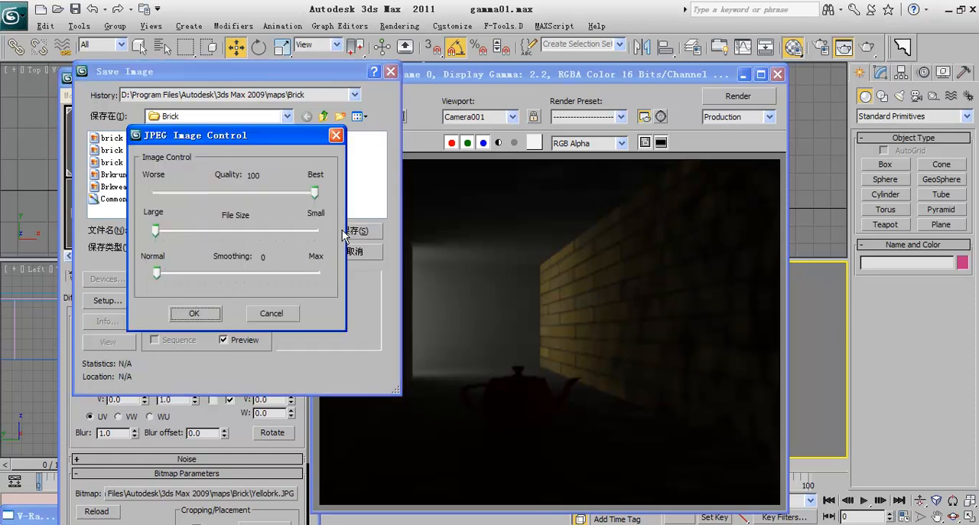
left_click(195, 314)
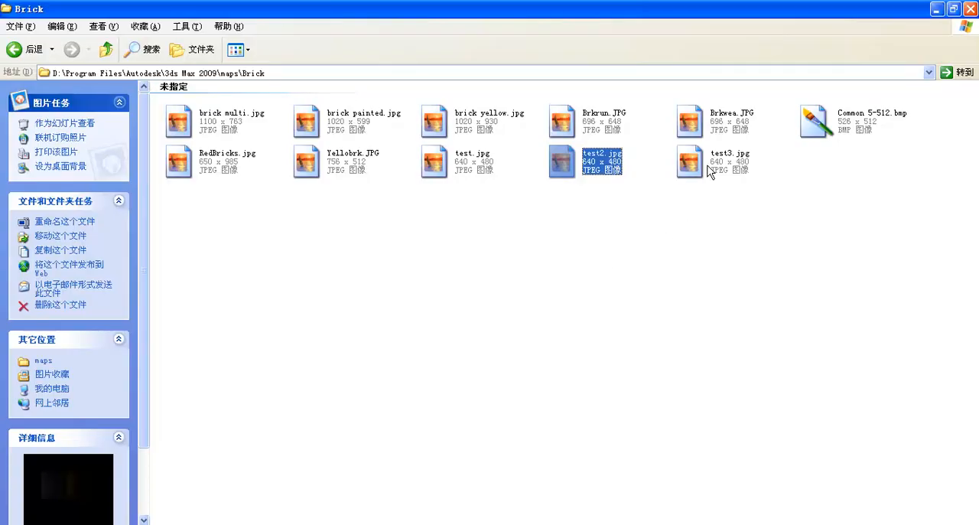
double_click(708, 172)
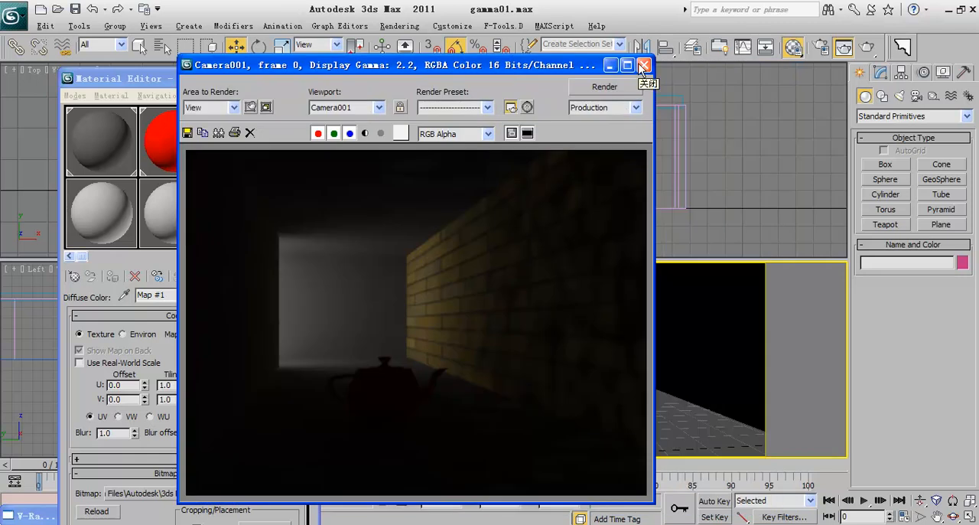
Step: Close the rendered frame window, enable V-Ray's built-in frame buffer in the render settings, and render Camera001
left_click(642, 65)
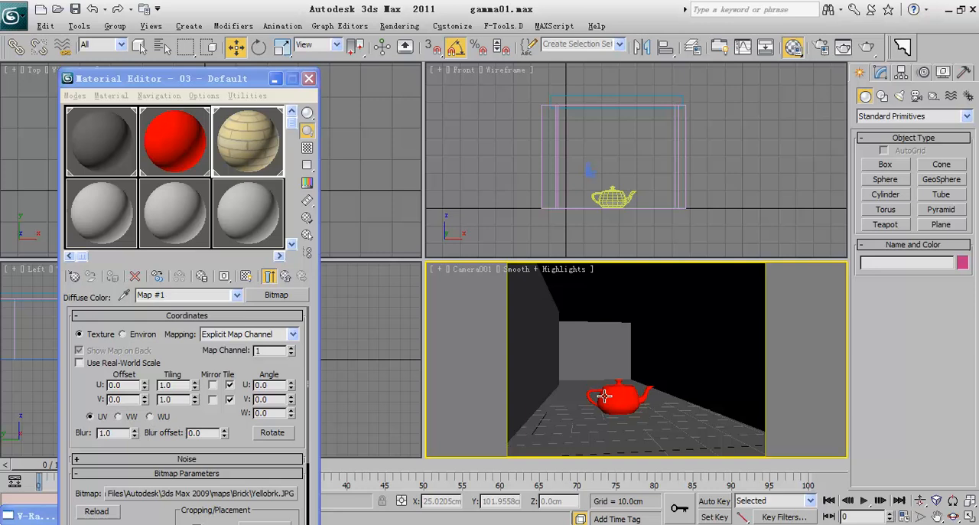
left_click(823, 49)
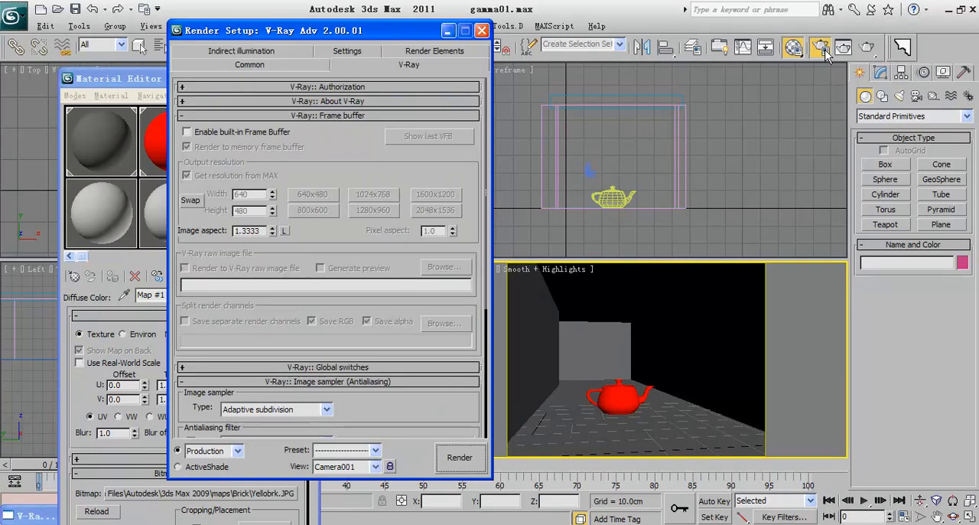
left_click(267, 132)
left_click_drag(322, 32, 485, 32)
mouse_move(499, 140)
left_mouse_down()
mouse_move(502, 122)
mouse_move(501, 156)
left_mouse_up()
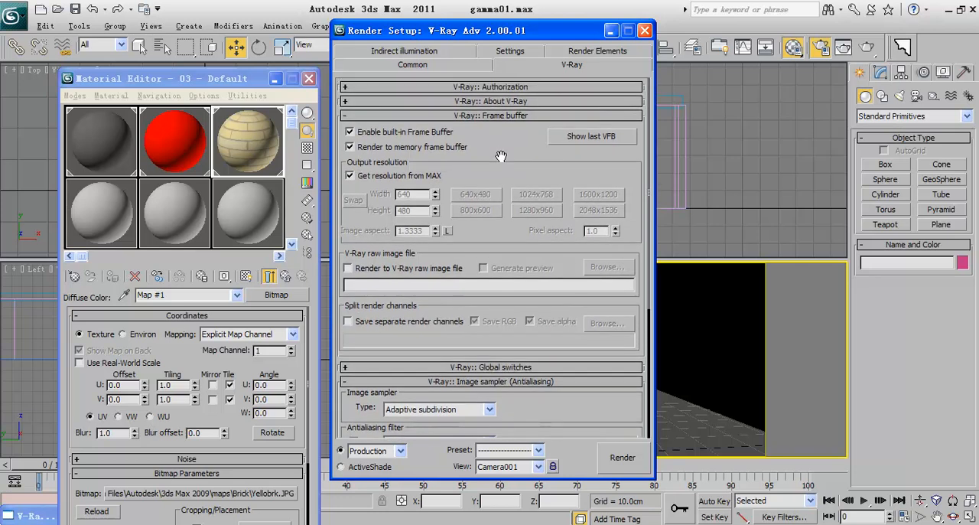
left_click(621, 457)
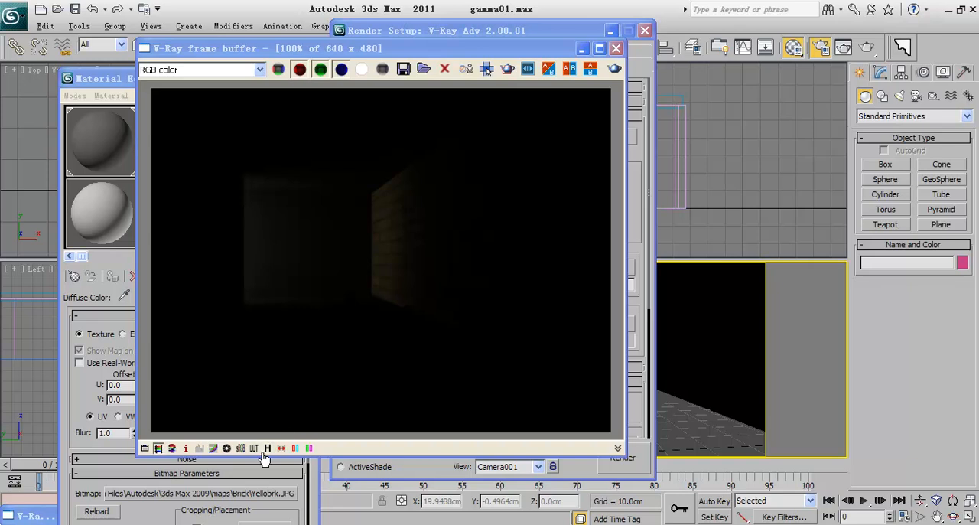
Step: Toggle the V-Ray frame buffer's sRGB color display on and off and examine the darker and brighter versions of the render
left_click(241, 448)
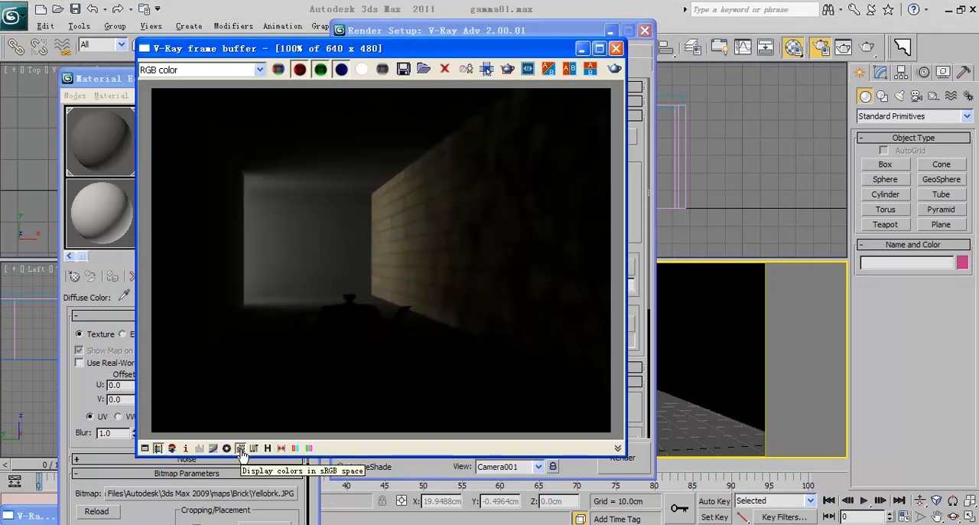
left_click(240, 448)
left_click(240, 448)
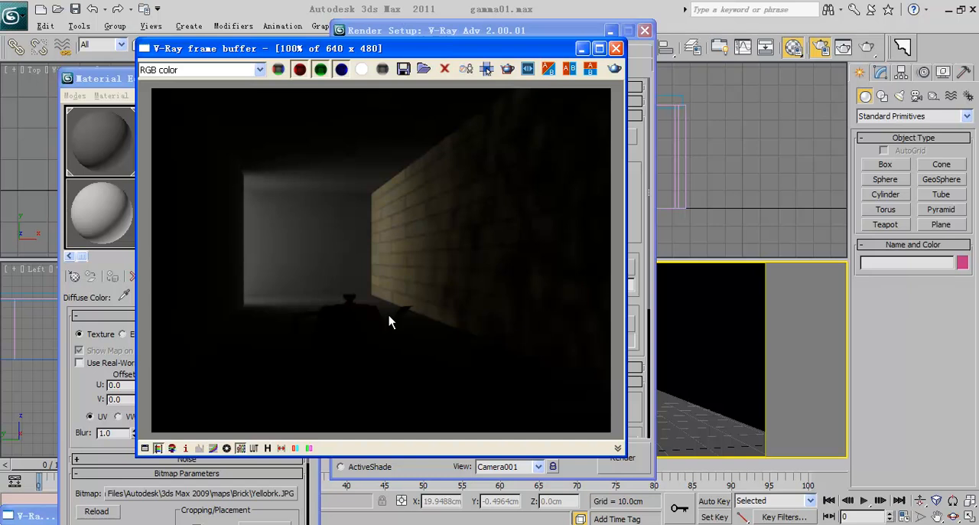
left_click(240, 449)
left_click(240, 450)
scroll(325, 339, "up", 2)
scroll(381, 279, "down", 1)
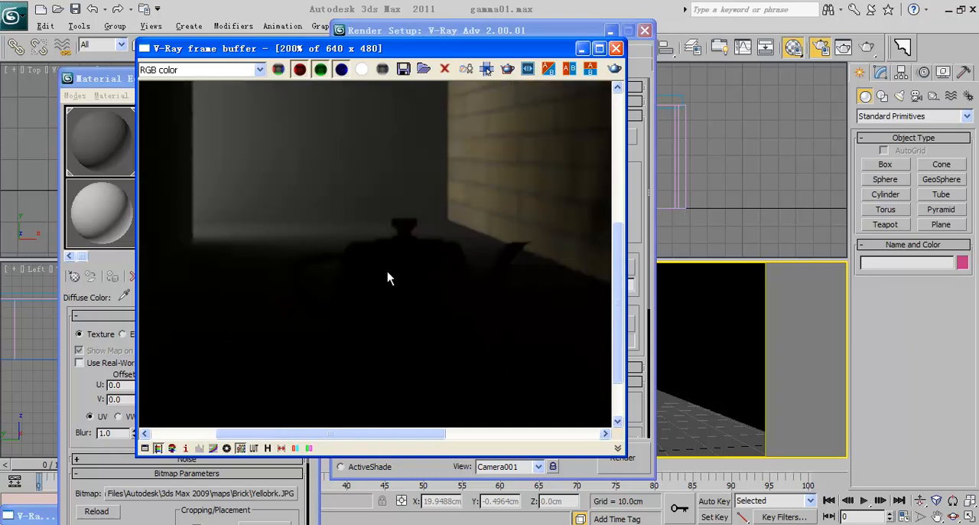
scroll(465, 293, "down", 1)
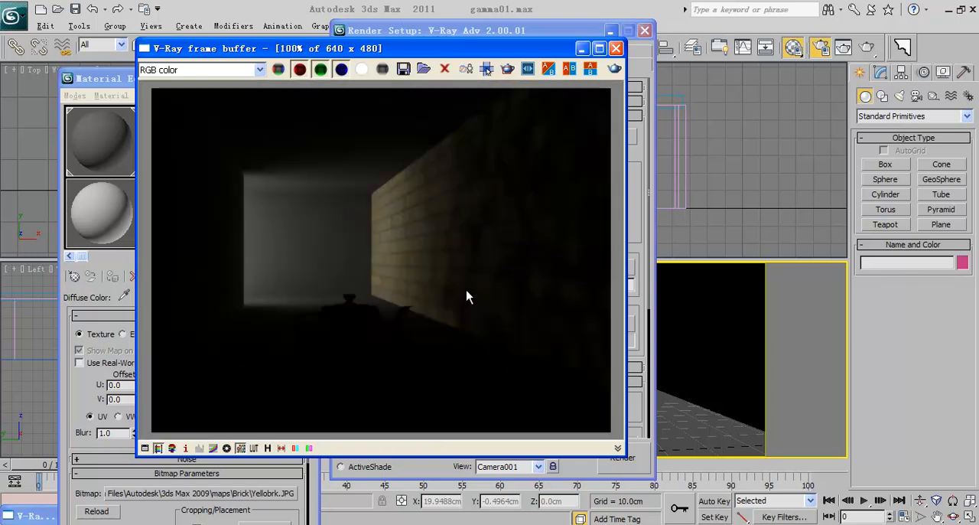
Step: Set the V-Ray color mapping gamma to 2.2 and re-render the camera view
left_click_drag(352, 50, 659, 59)
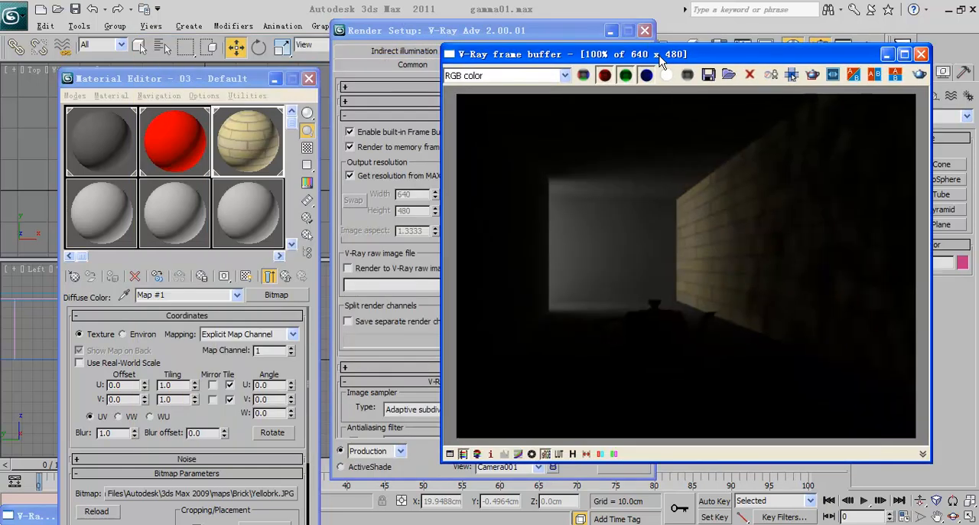
left_click_drag(403, 330, 405, 213)
scroll(405, 260, "down", 3)
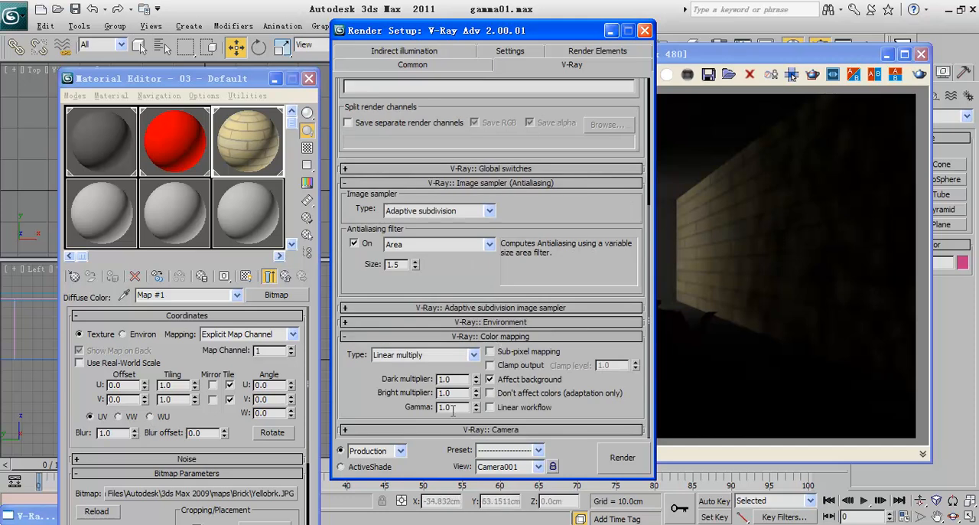
left_click_drag(453, 407, 414, 410)
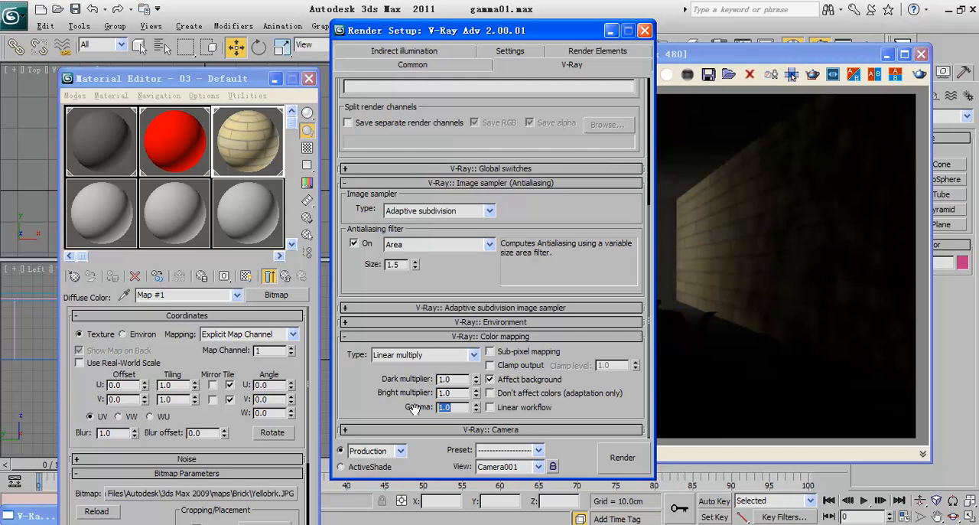
type("2")
left_click(687, 390)
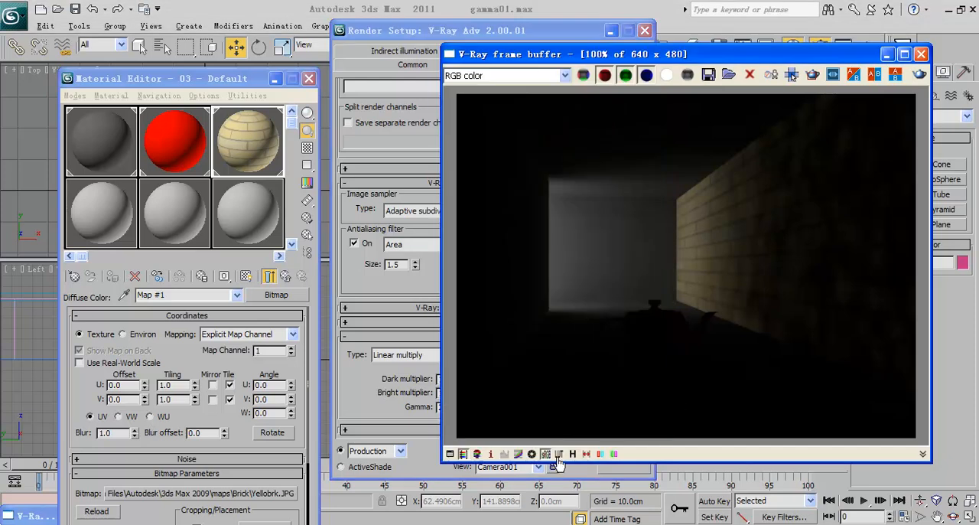
left_click(385, 416)
left_click(618, 454)
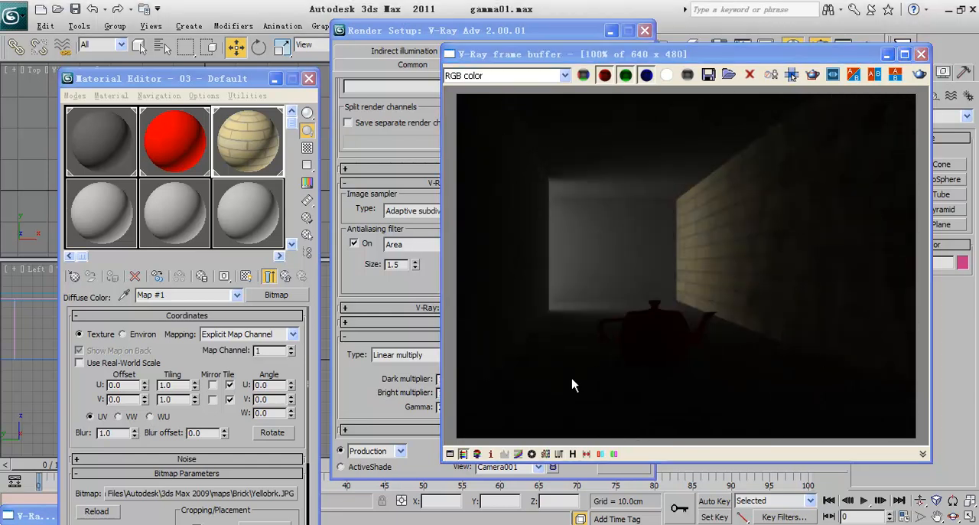
Step: Examine the new render up close around the teapot and brick wall, and review the V-Ray color mapping settings
scroll(633, 320, "up", 2)
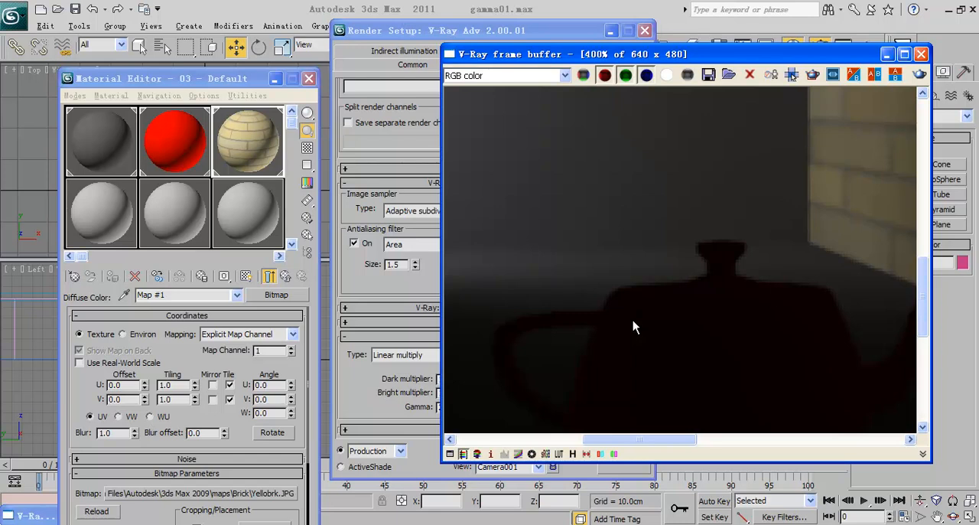
scroll(633, 319, "down", 1)
left_click(396, 328)
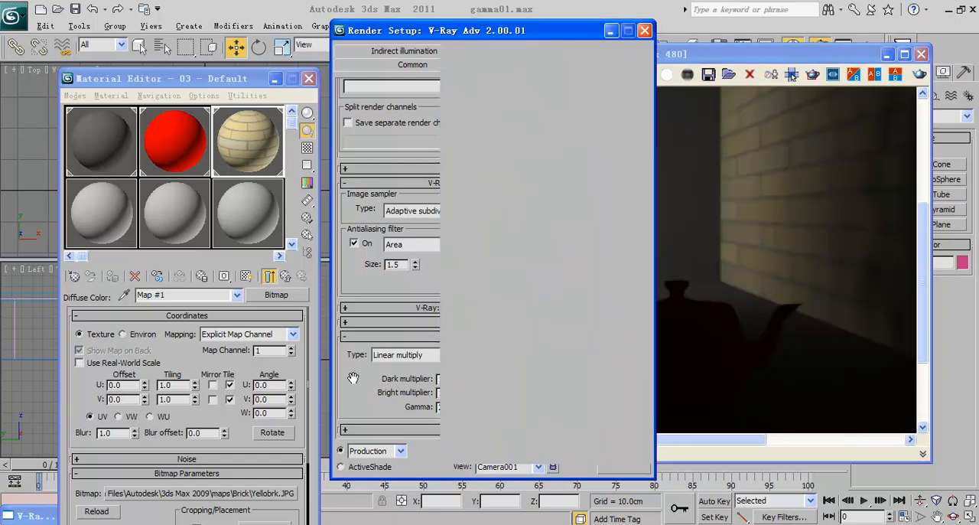
left_click(432, 313)
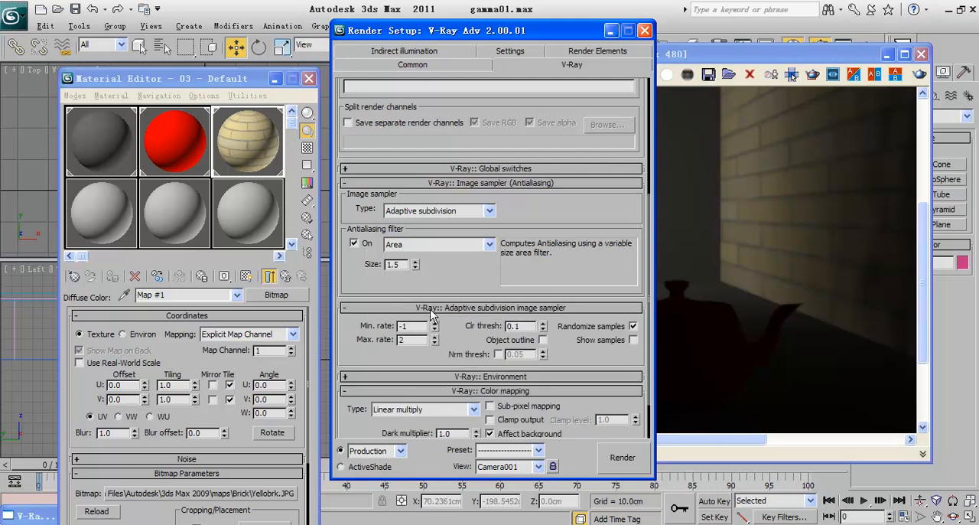
left_click(472, 315)
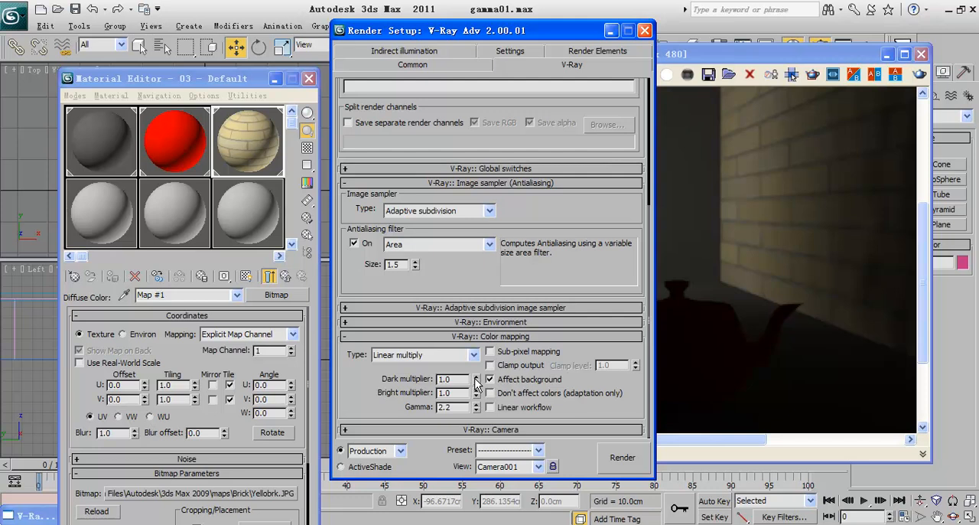
left_click(676, 343)
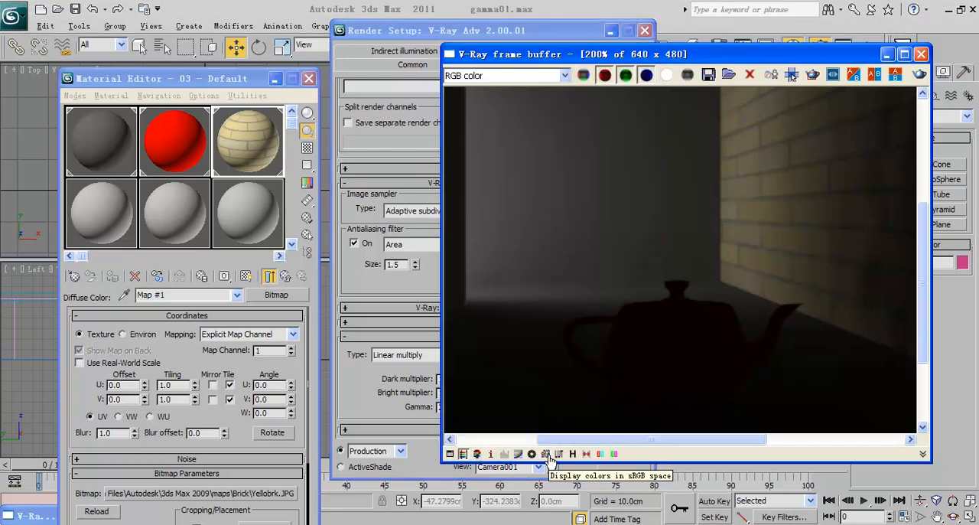
scroll(607, 337, "down", 2)
scroll(606, 336, "up", 1)
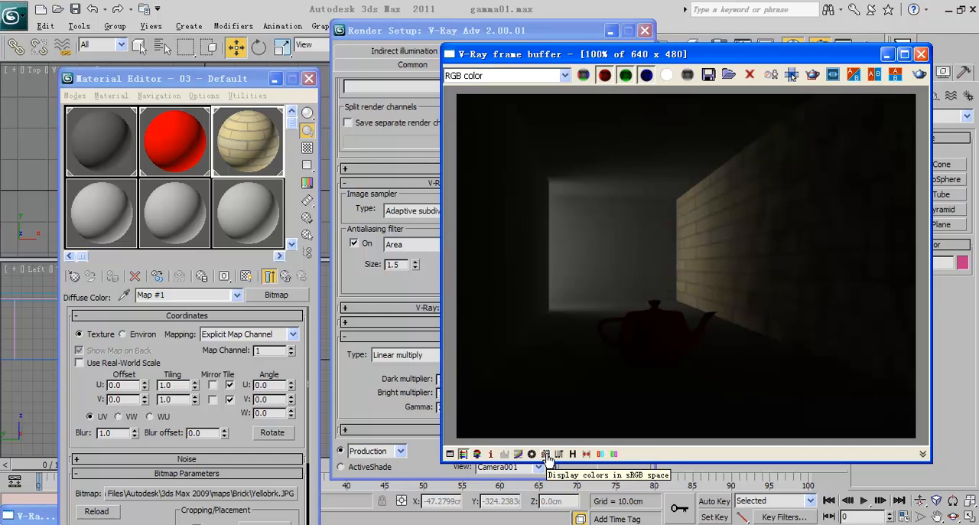
Step: Display the gamma 2.2 render in sRGB space, examine the teapot and walls, and turn the sRGB display off again
left_click(546, 453)
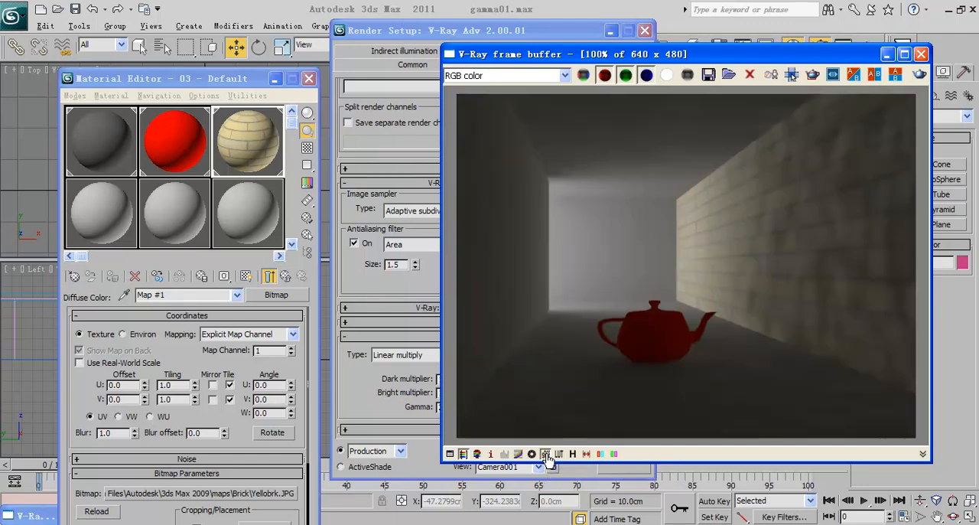
scroll(652, 361, "up", 2)
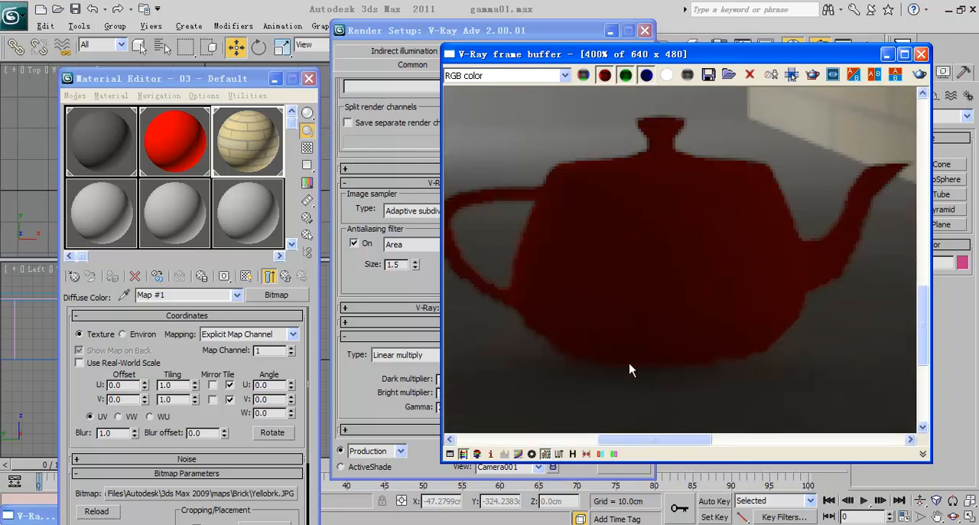
scroll(699, 334, "down", 3)
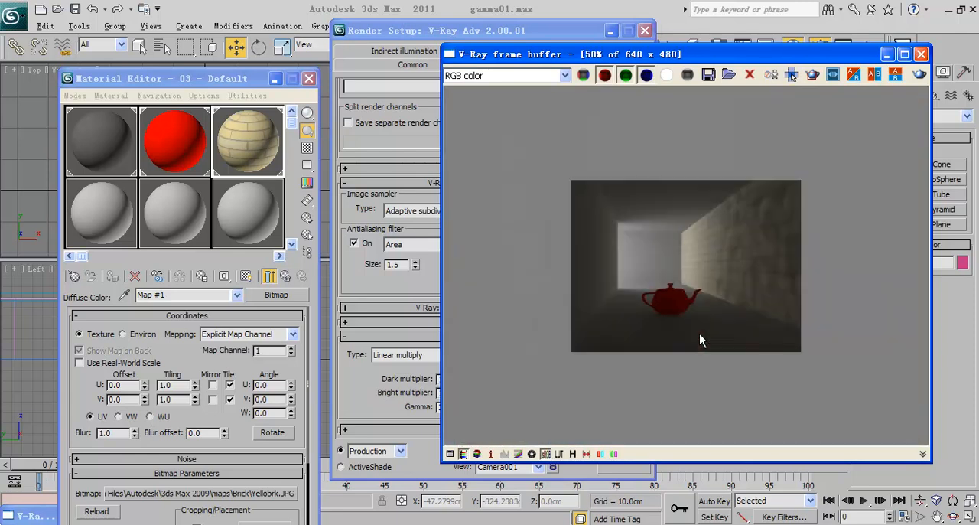
scroll(699, 333, "up", 1)
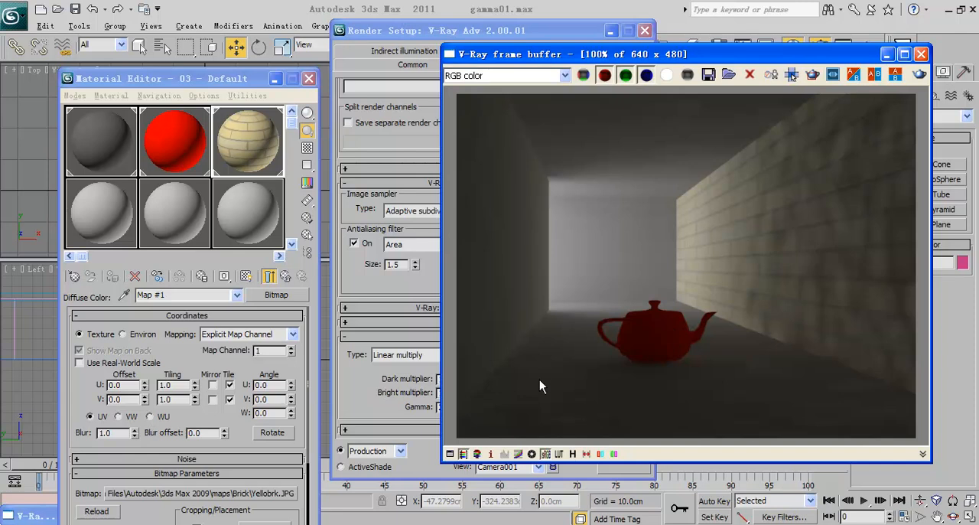
left_click(546, 454)
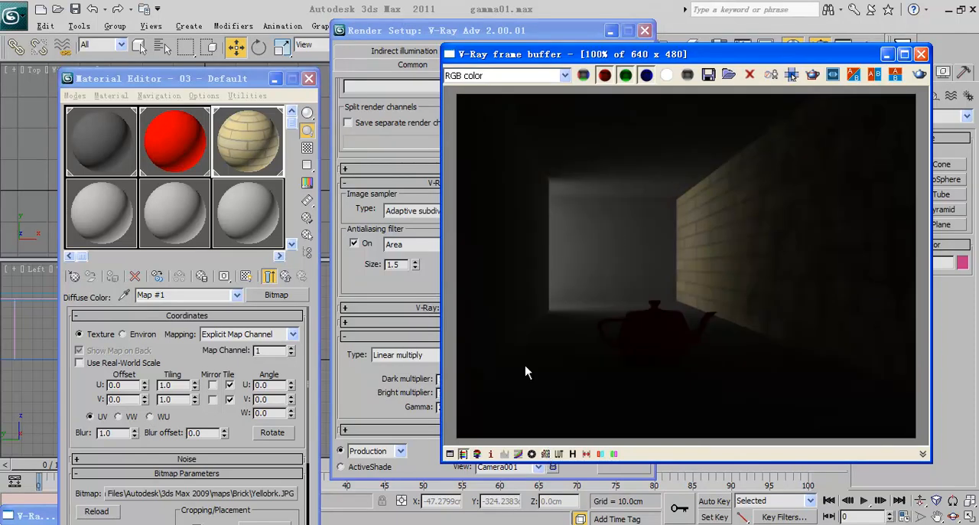
Step: Compare the V-Ray color mapping gamma setting with the rendered image in the frame buffer
left_click(351, 380)
left_click_drag(459, 408, 424, 407)
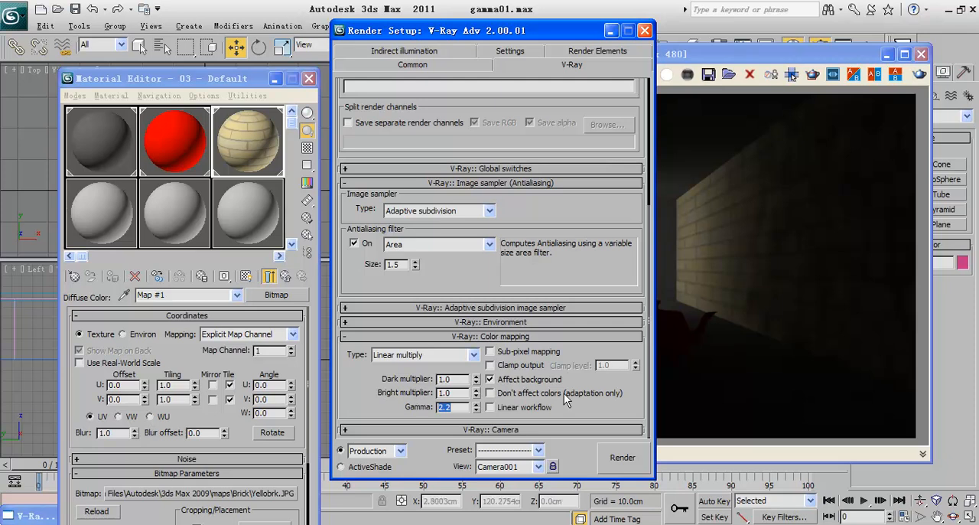
left_click(761, 358)
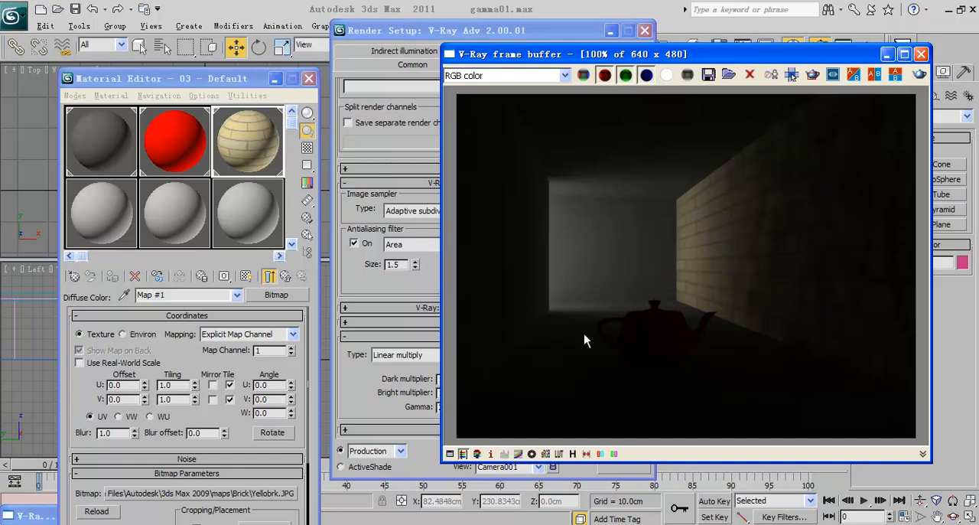
left_click(354, 370)
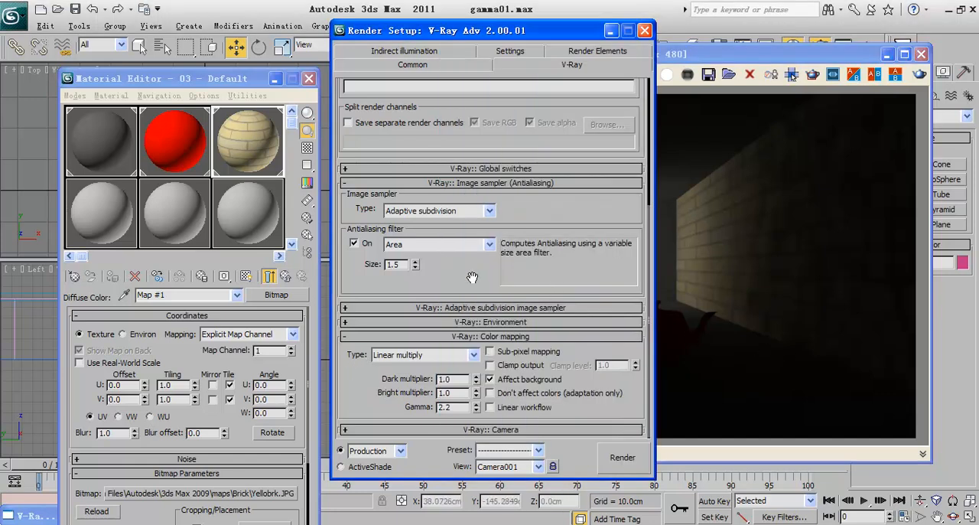
Step: Return to the V-Ray Frame buffer settings and place the Render Setup and frame buffer windows side by side
scroll(472, 277, "up", 5)
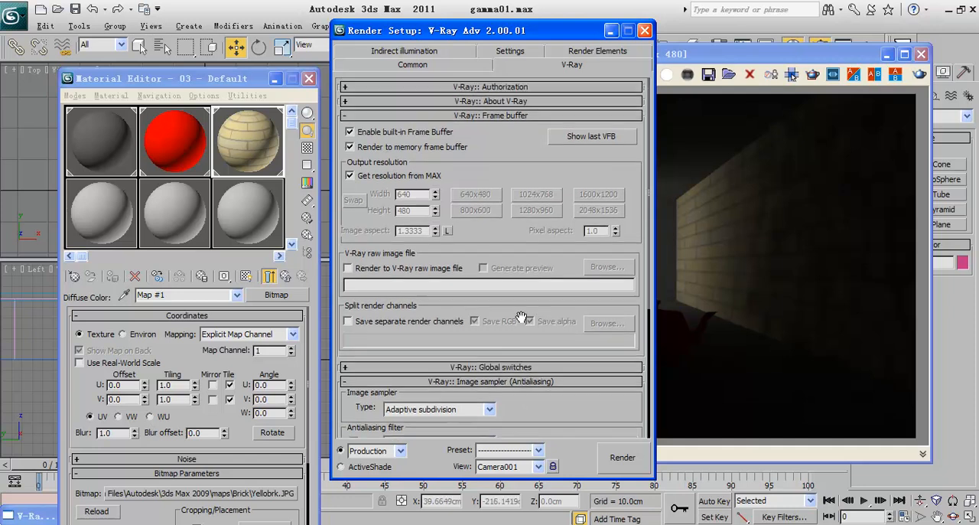
left_click_drag(474, 186, 501, 284)
left_click_drag(541, 30, 306, 25)
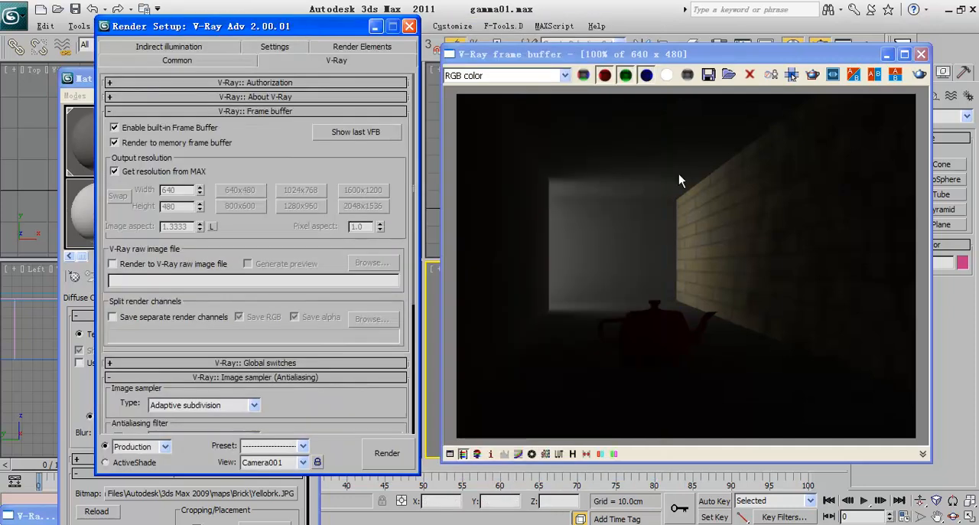
left_click_drag(679, 53, 573, 42)
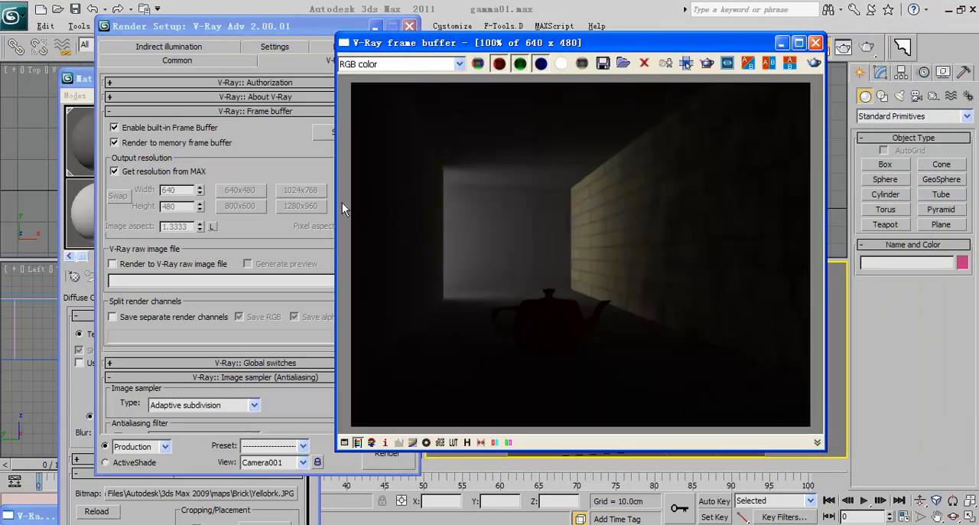
left_click_drag(455, 46, 564, 54)
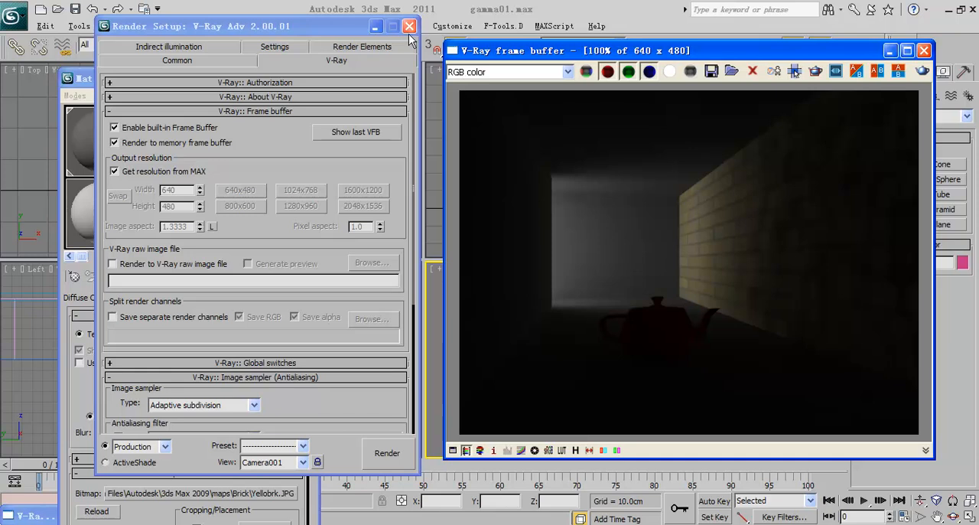
left_click_drag(329, 26, 324, 125)
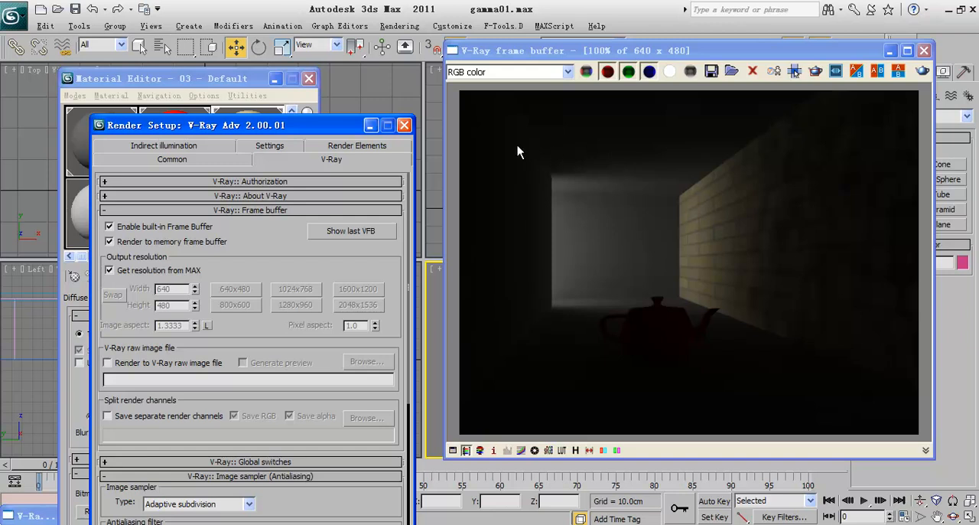
Step: Toggle the frame buffer's sRGB display on and off for comparison, and switch to dafinations.jpg in the Windows image viewer
left_click(548, 450)
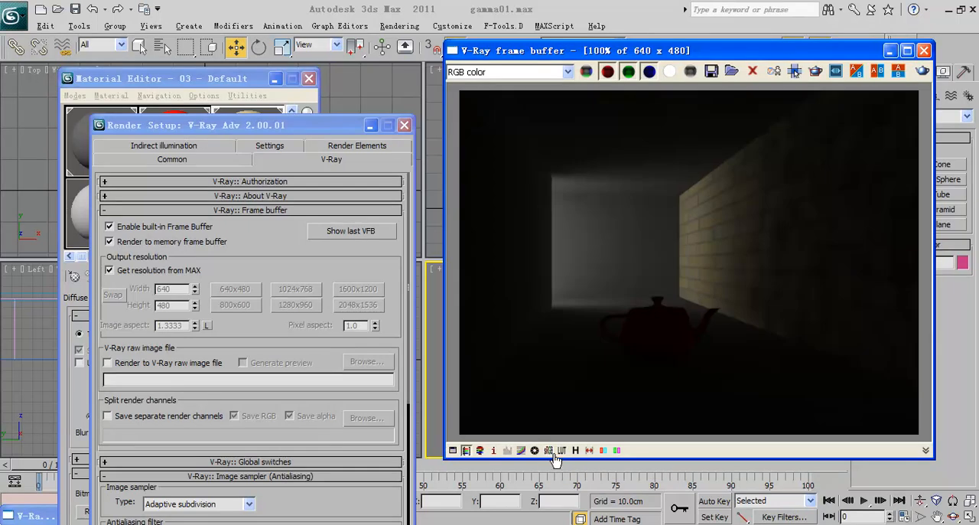
left_click(549, 451)
key("alt+Tab")
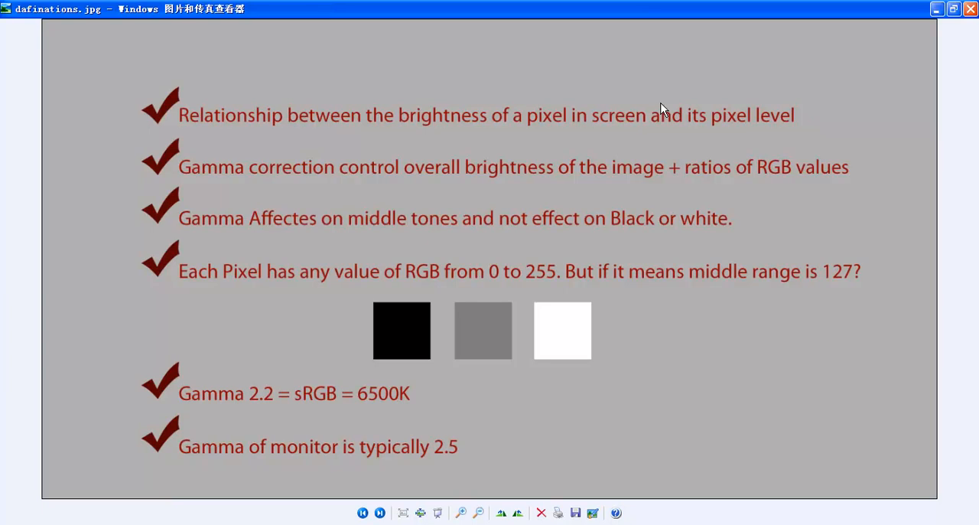
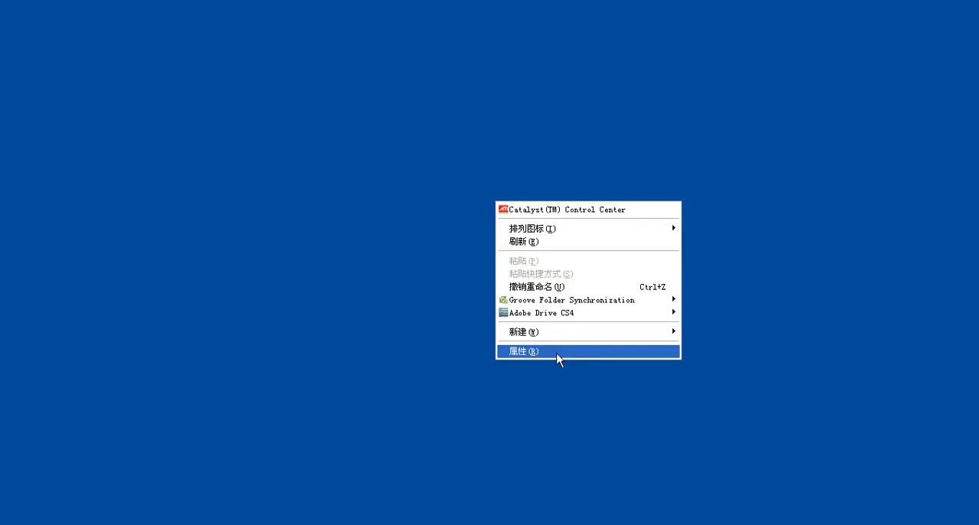
Step: Open the Windows display settings and select the highest (32-bit) color quality for the LEN D185wD monitor
left_click(558, 358)
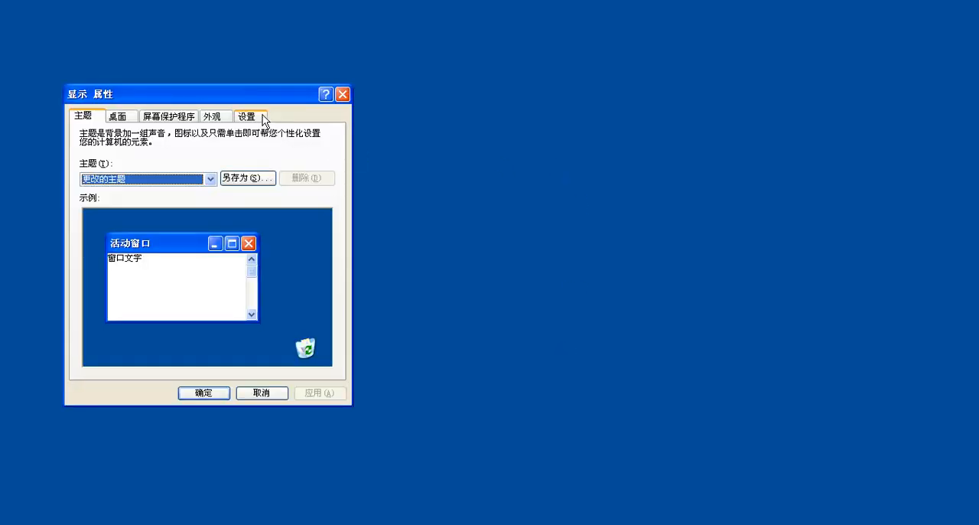
left_click(259, 118)
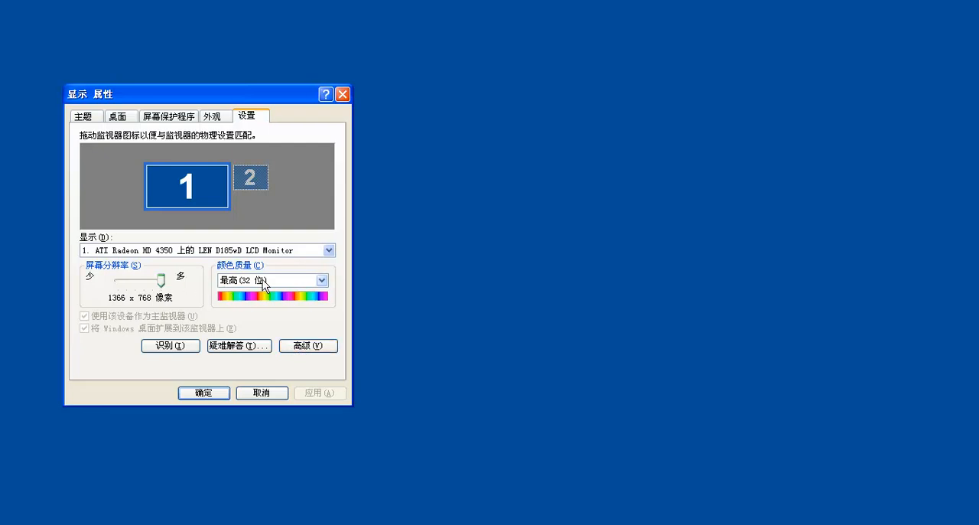
left_click(268, 280)
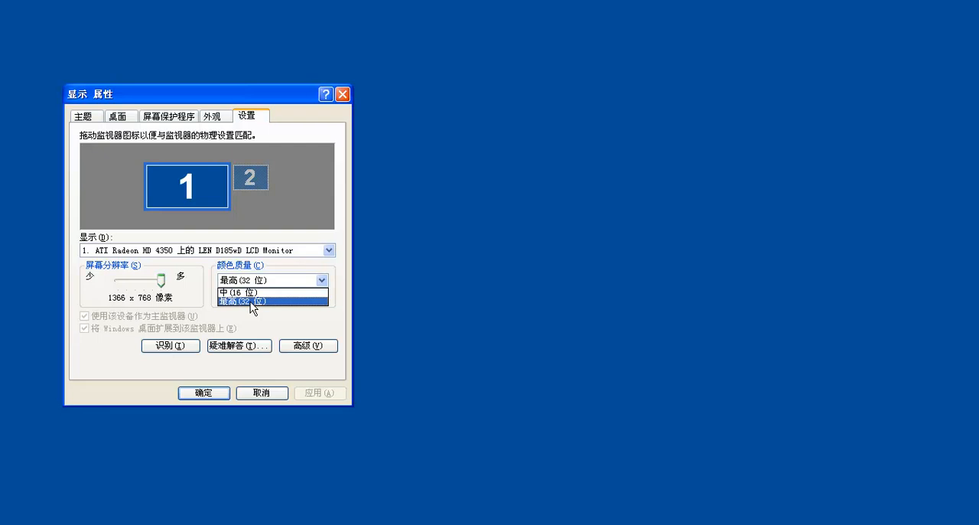
left_click(250, 301)
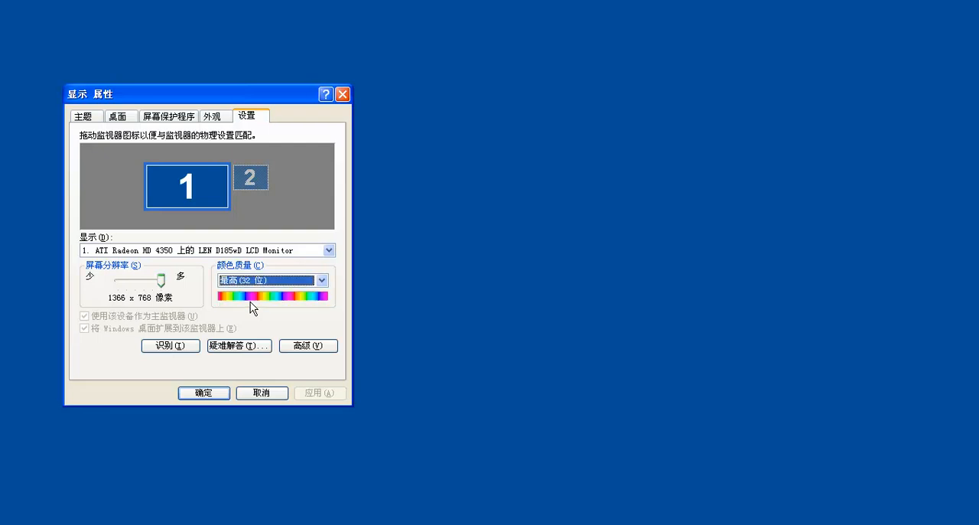
Step: Open the advanced monitor and graphics adapter properties and launch the ATI Catalyst Control Center
left_click(309, 346)
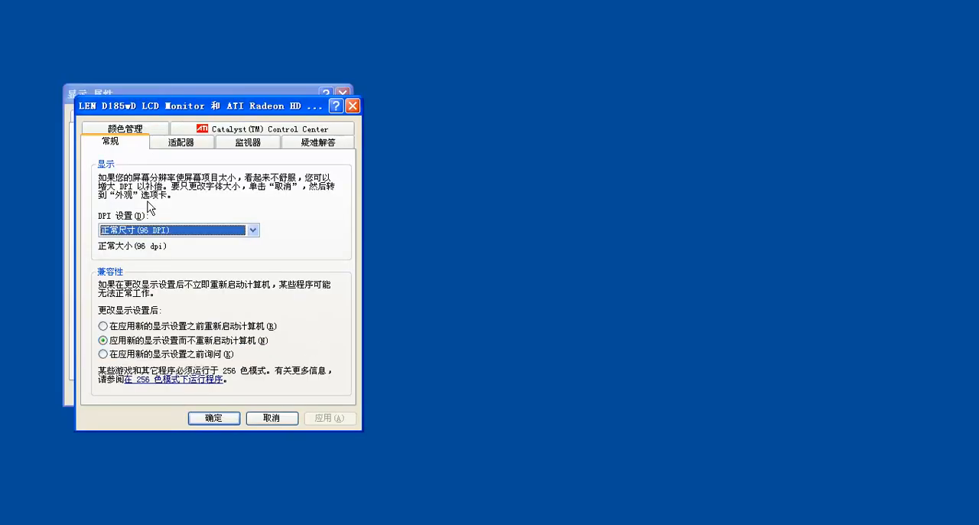
left_click(238, 129)
left_click(202, 342)
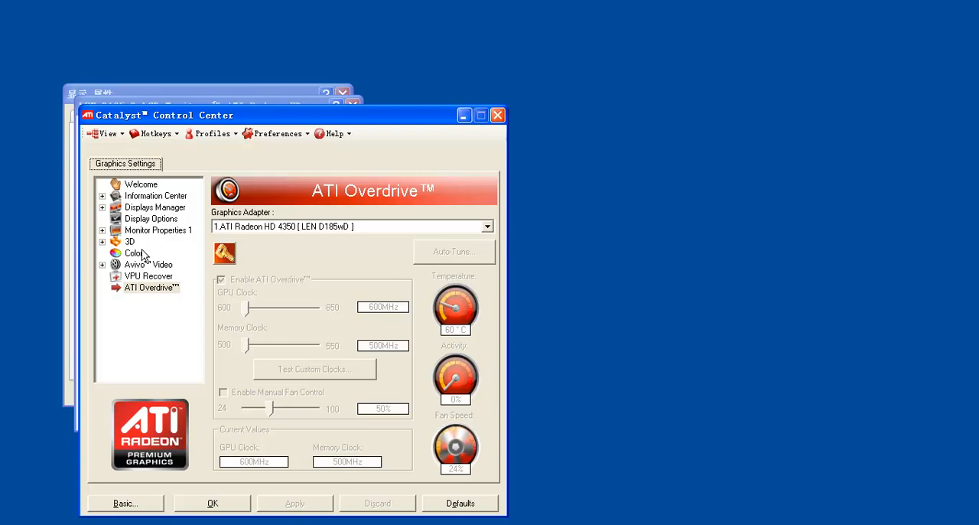
Step: Look through the Display Options, Displays Properties, Color and Monitor Properties pages, ending at the Avivo Color settings
left_click(130, 220)
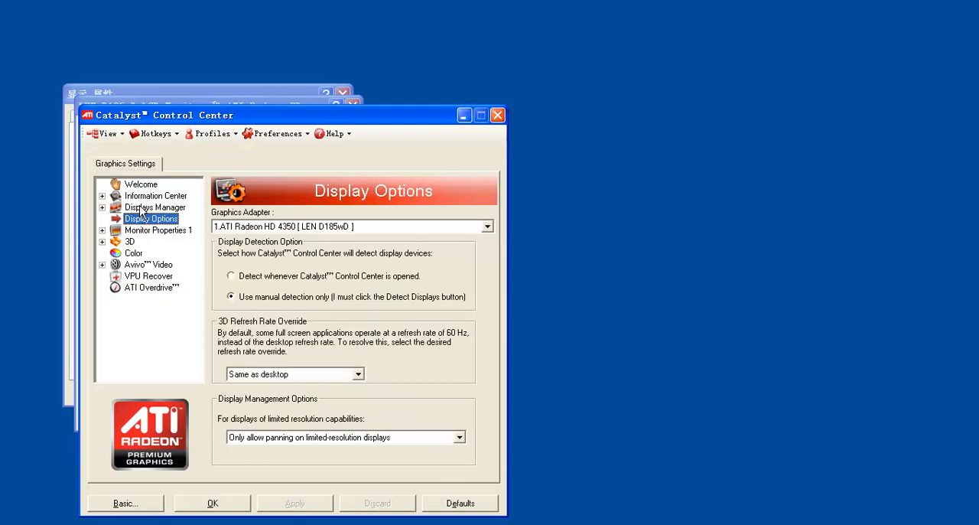
left_click(140, 215)
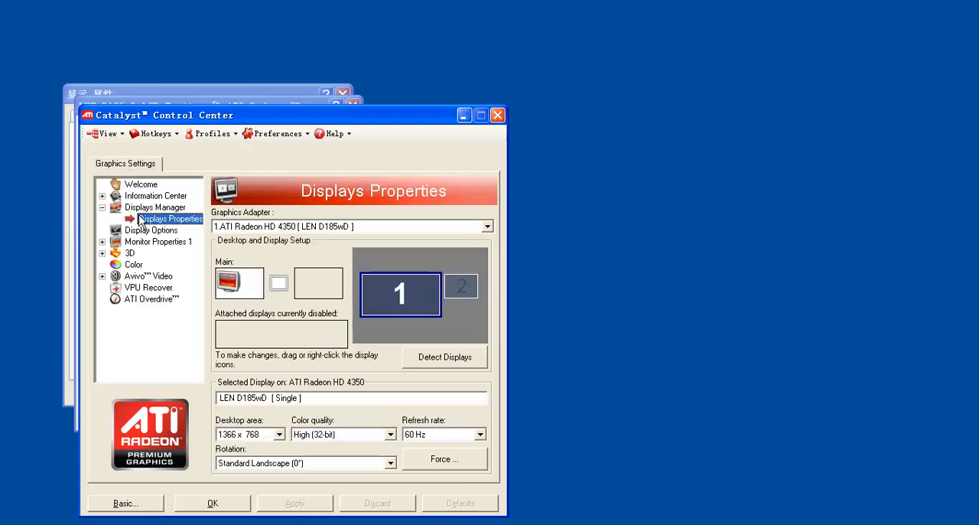
left_click(103, 241)
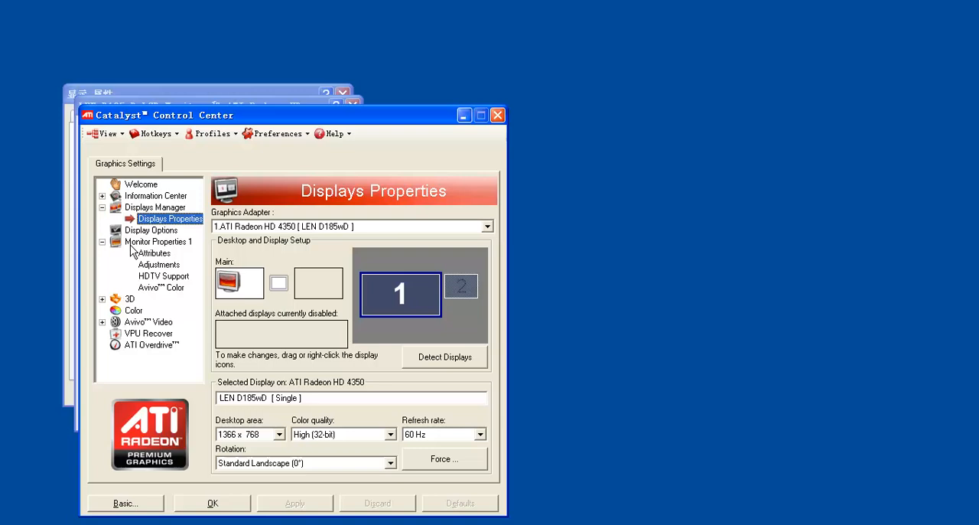
left_click(132, 311)
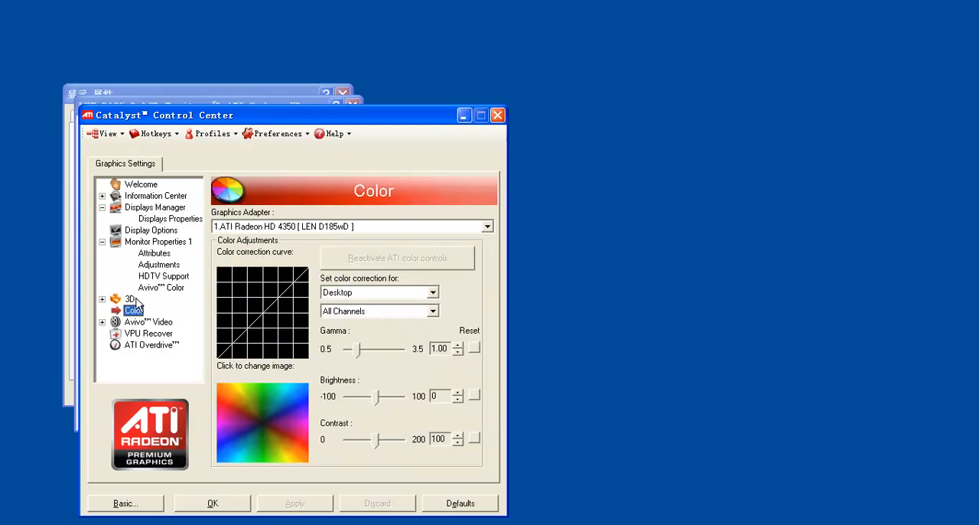
left_click(153, 254)
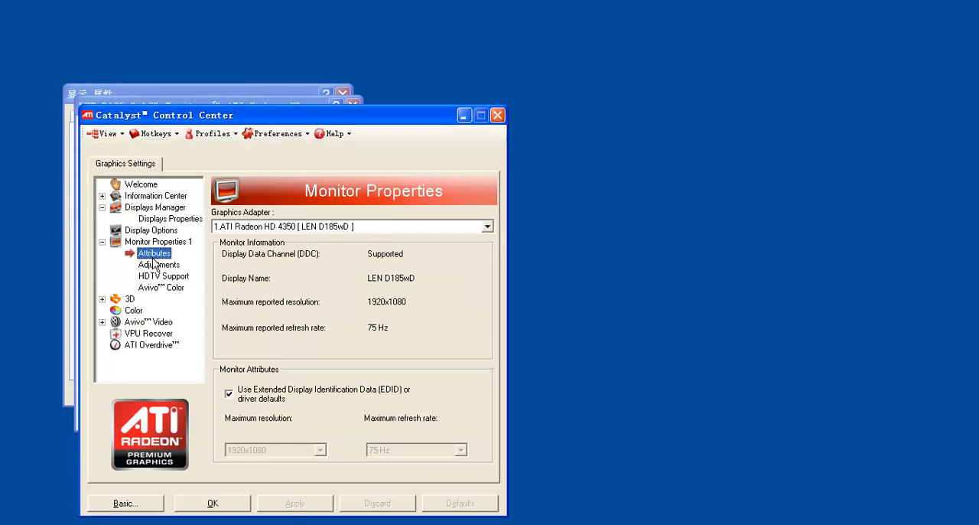
left_click(157, 264)
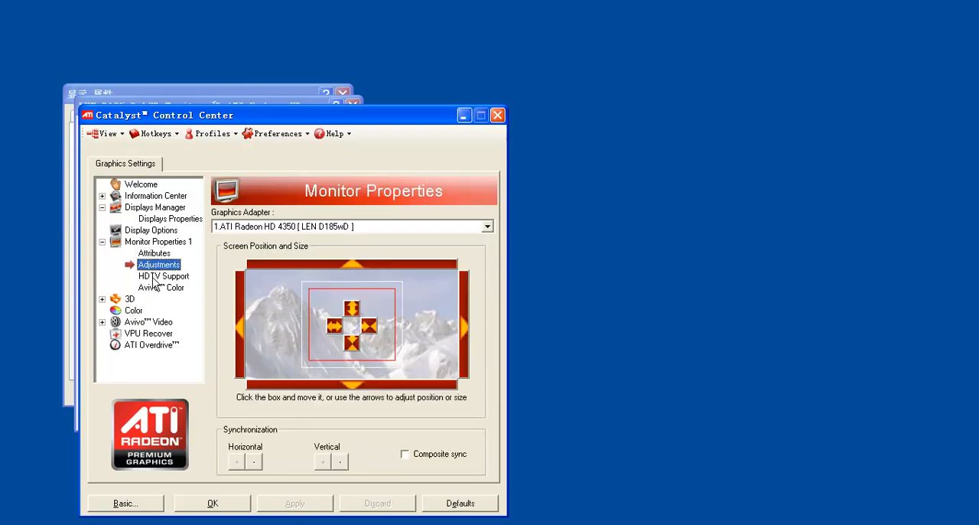
left_click(155, 277)
left_click(158, 287)
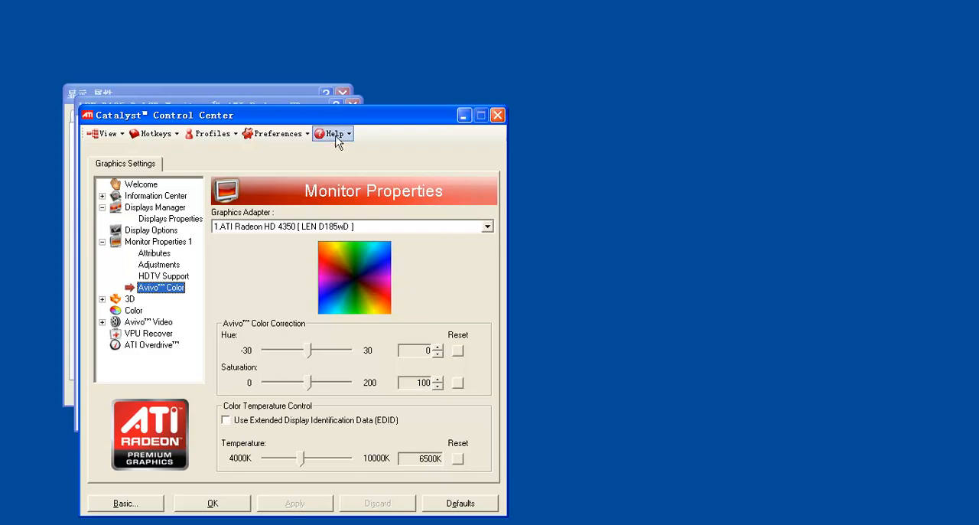
Step: Examine the color temperature control, and close Catalyst Control Center and the display property dialogs
left_click_drag(319, 115, 415, 77)
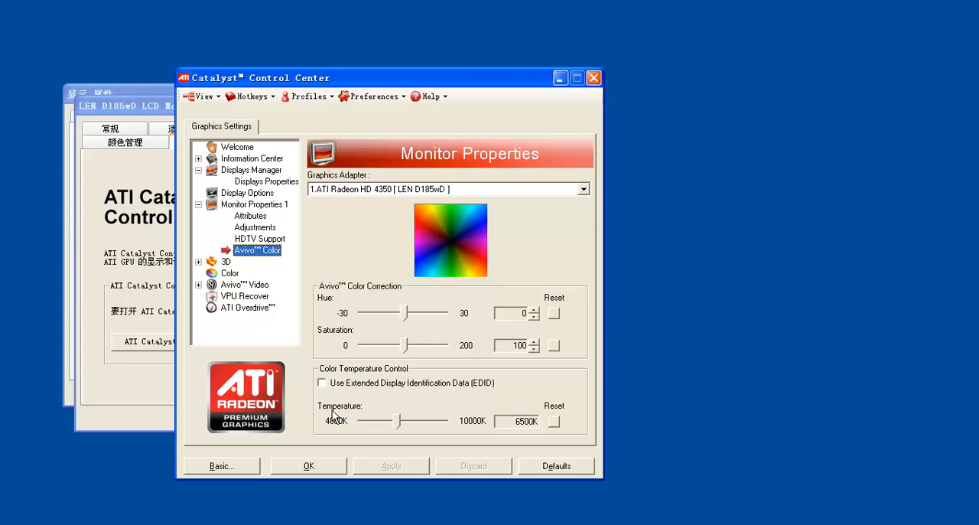
left_click(334, 465)
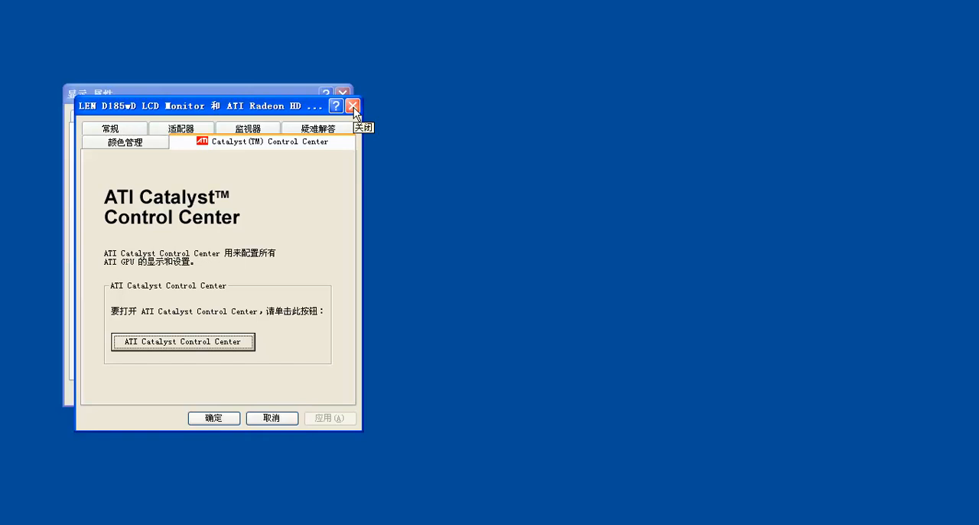
left_click(353, 107)
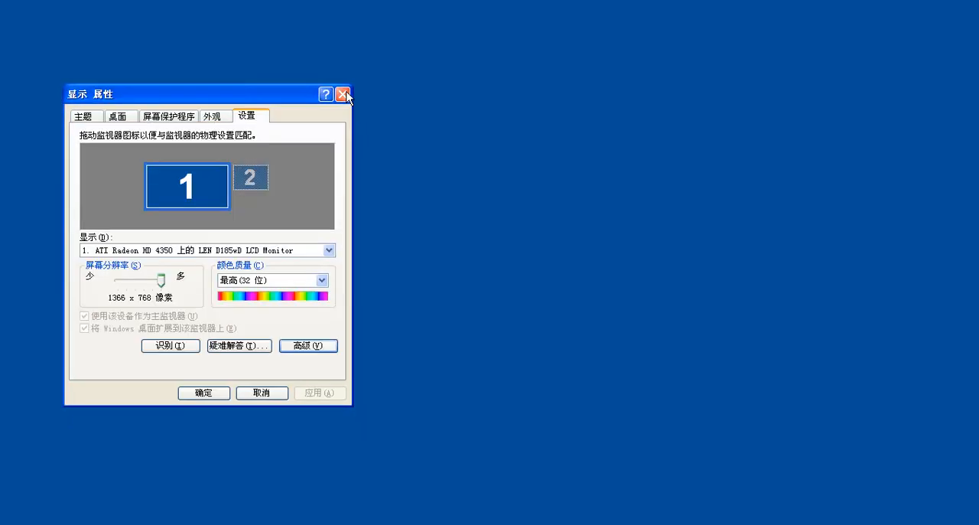
left_click(342, 93)
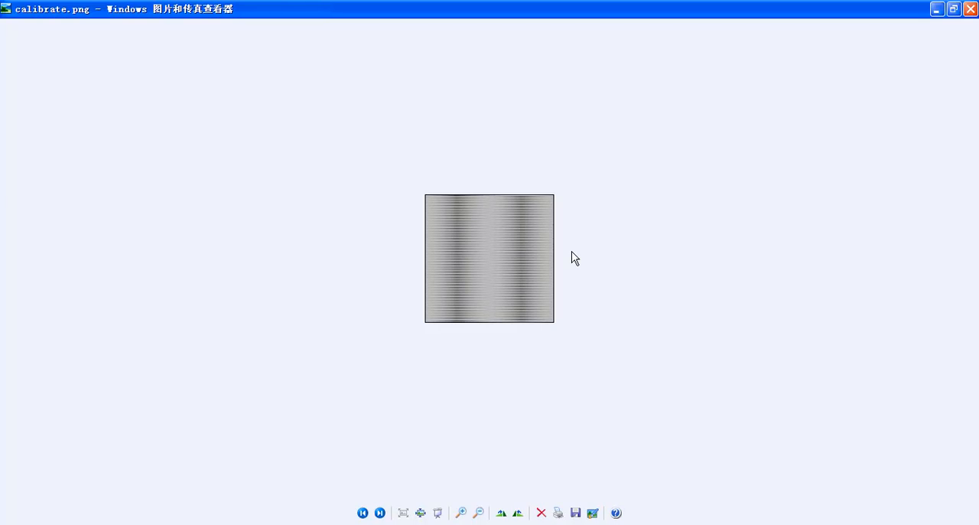
Step: Compare the gamma calibration images calibrate.png and calibrate2.png, and continue to the definitions image dafinations.jpg
key("Right")
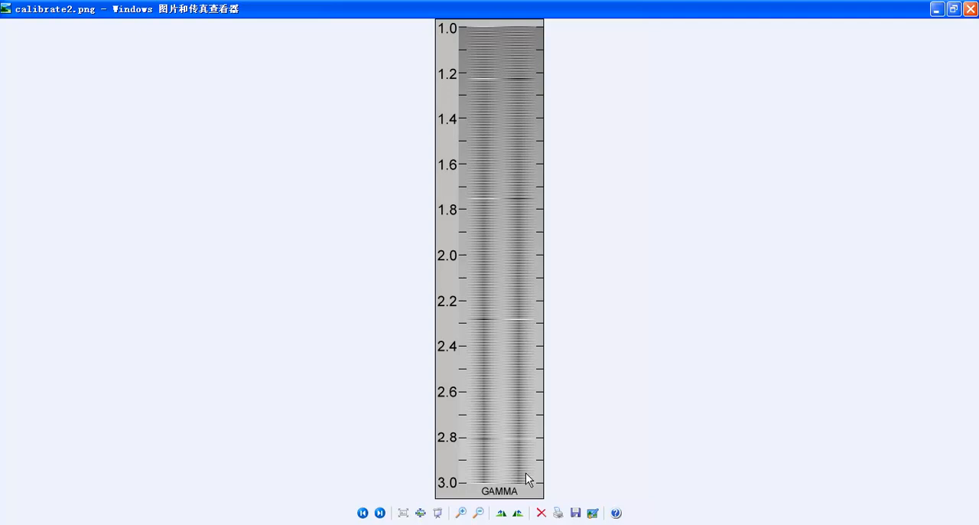
key("Right")
key("Right")
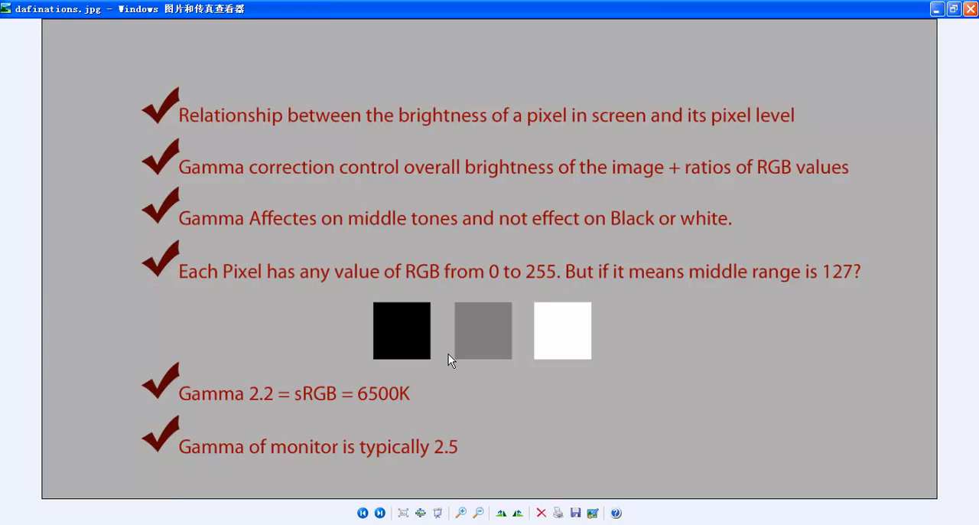
Step: Switch to 3ds Max, place the V-Ray frame buffer beside Render Setup, and show the V-Ray Color mapping settings
left_click(415, 524)
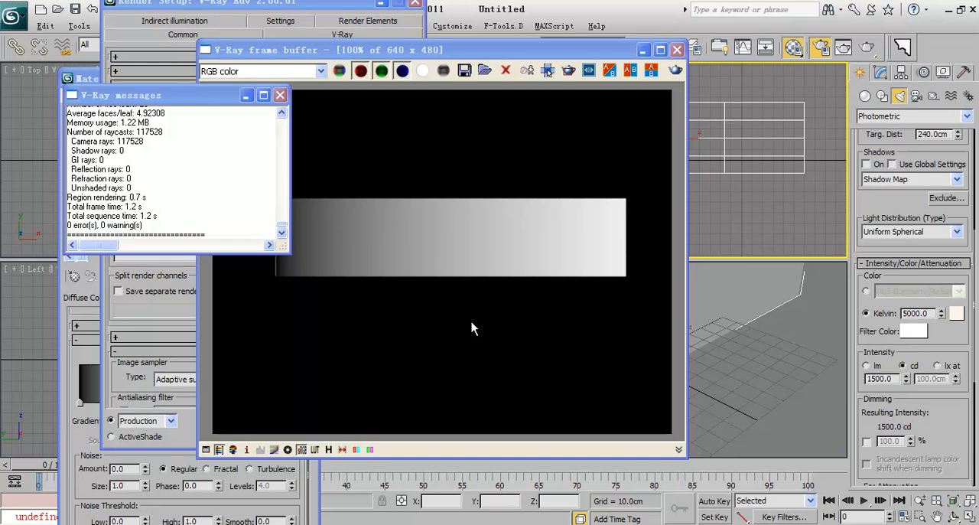
left_click(83, 298)
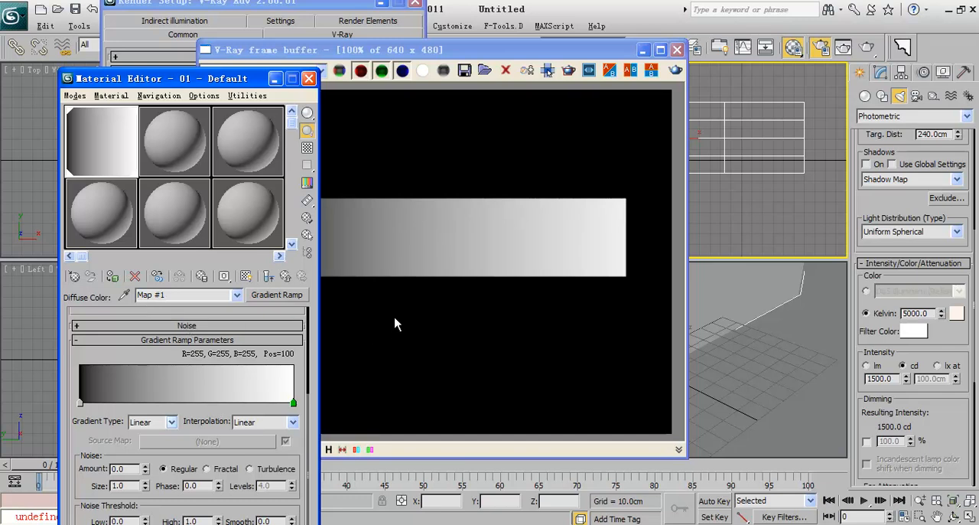
left_click_drag(307, 50, 589, 58)
left_click(239, 3)
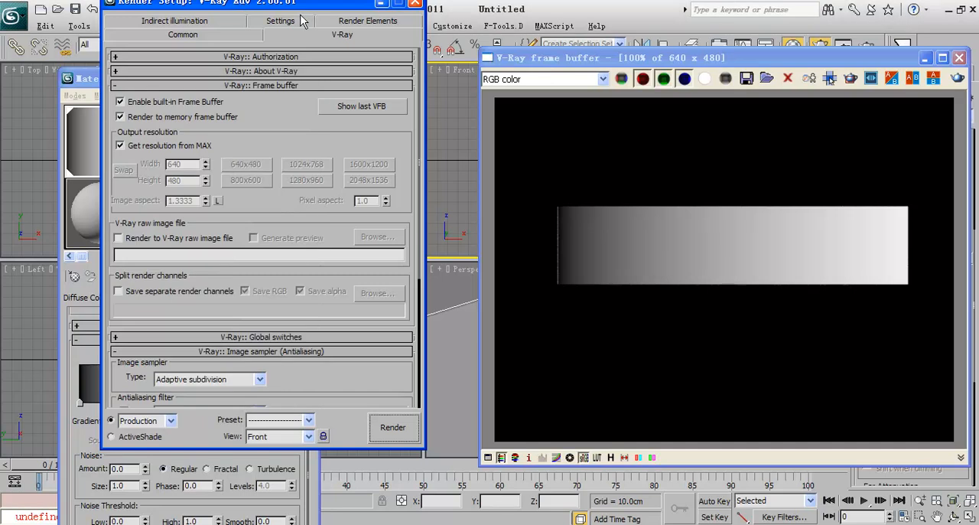
scroll(264, 310, "down", 5)
scroll(257, 277, "down", 3)
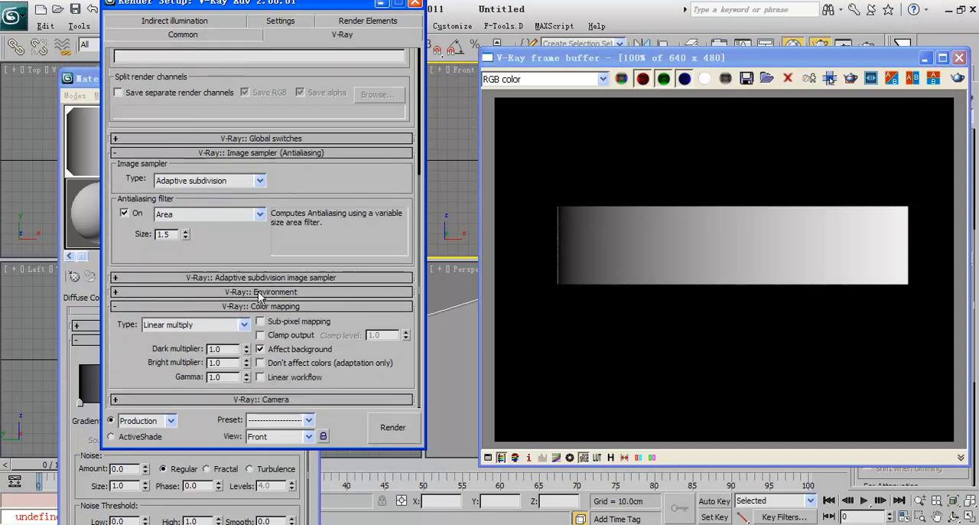